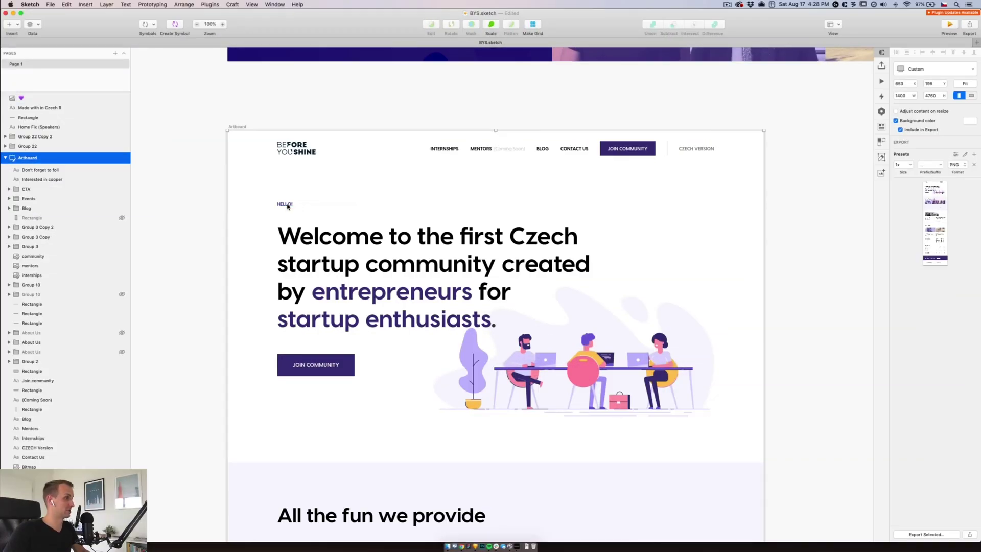
# Inspect the type settings of the HELLO! label and the headline in Sketch
pyautogui.click(283, 206)
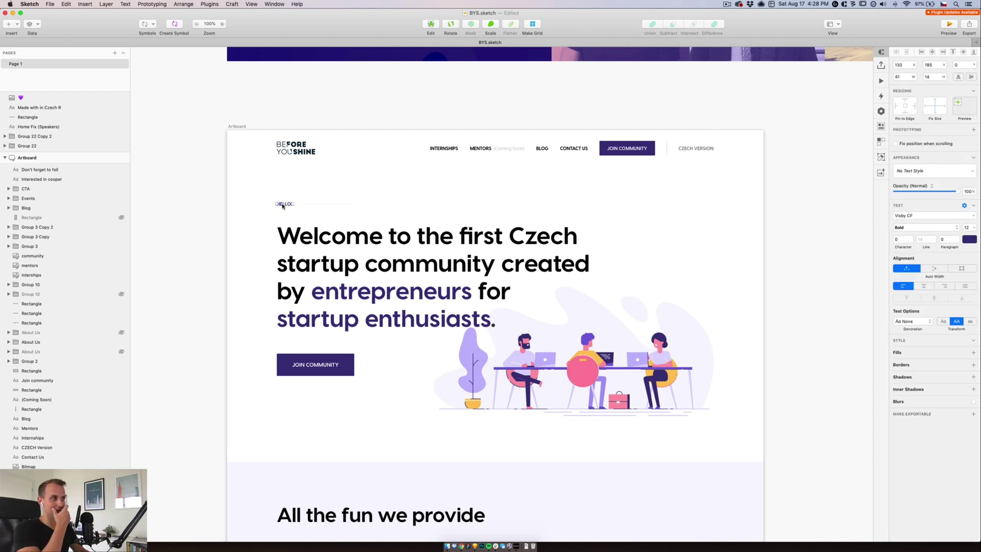
pyautogui.click(469, 240)
pyautogui.tripleClick(471, 236)
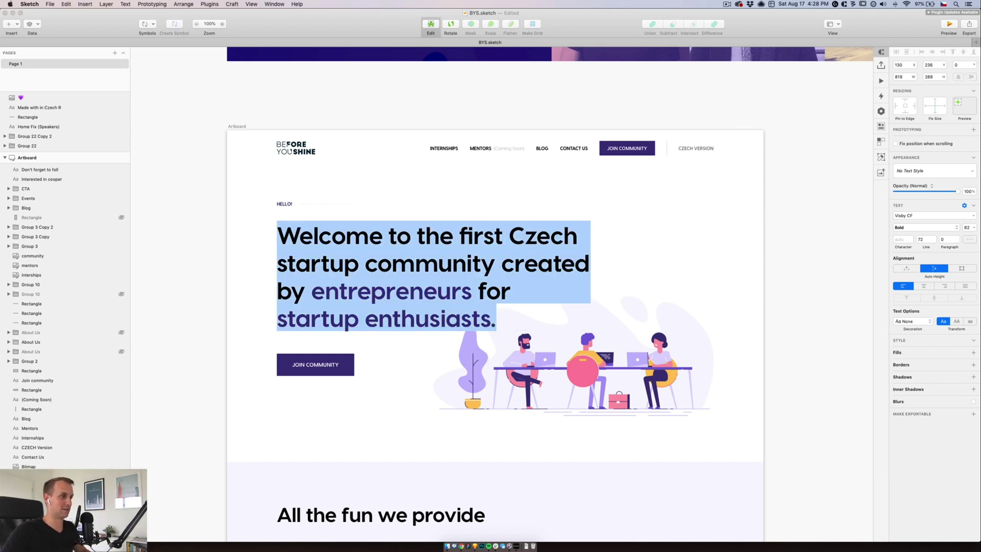
pyautogui.press('Escape')
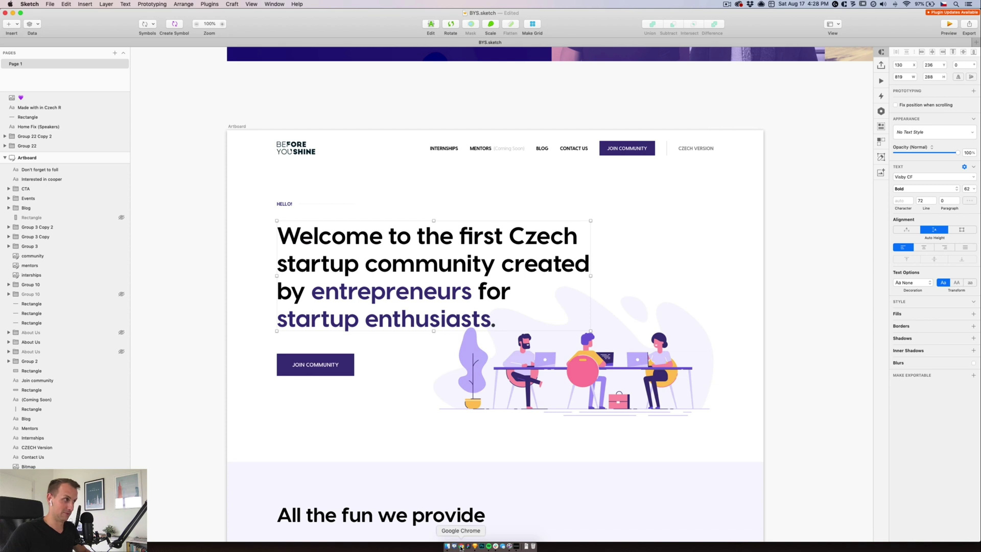
# Add a Div Block below the navbar in Webflow and give it the class Section
pyautogui.click(461, 546)
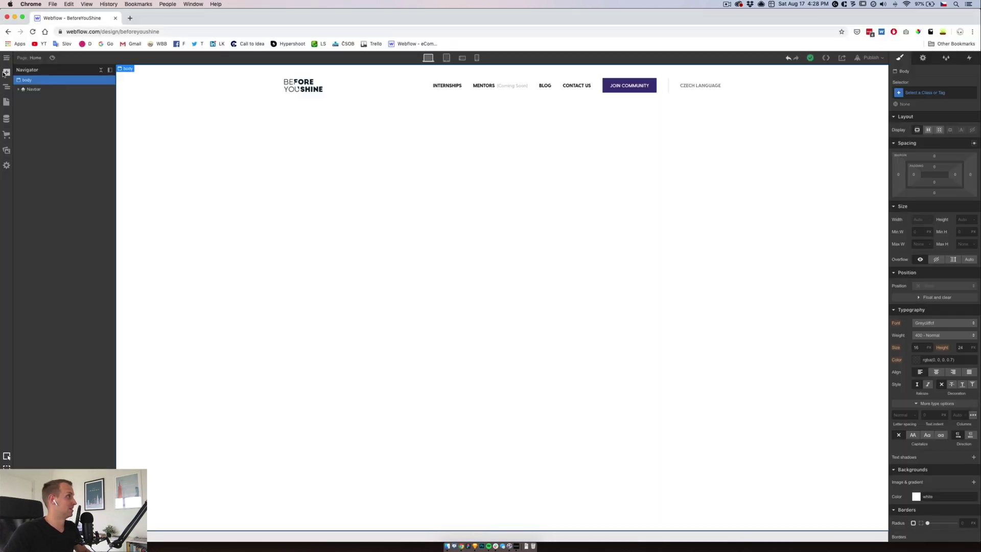
pyautogui.click(6, 72)
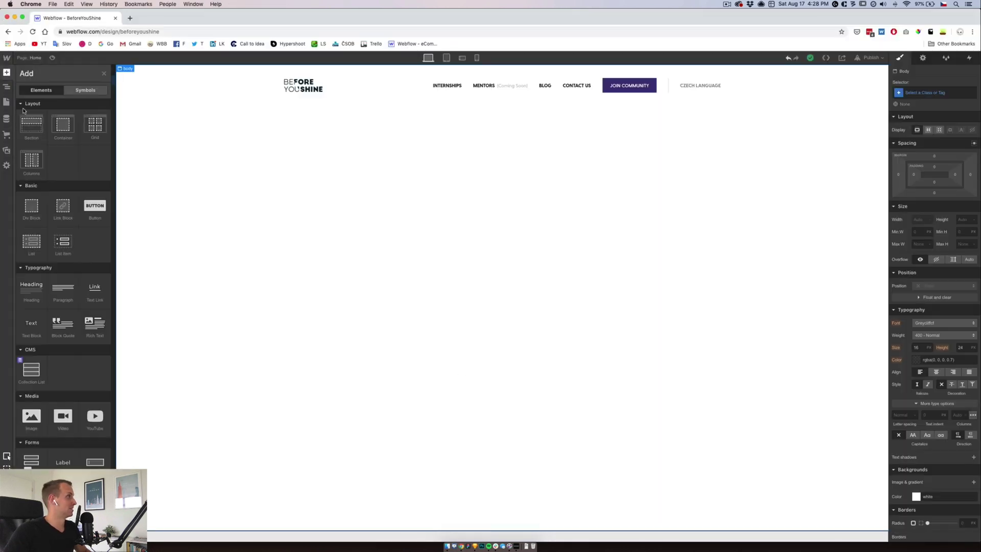
pyautogui.click(31, 206)
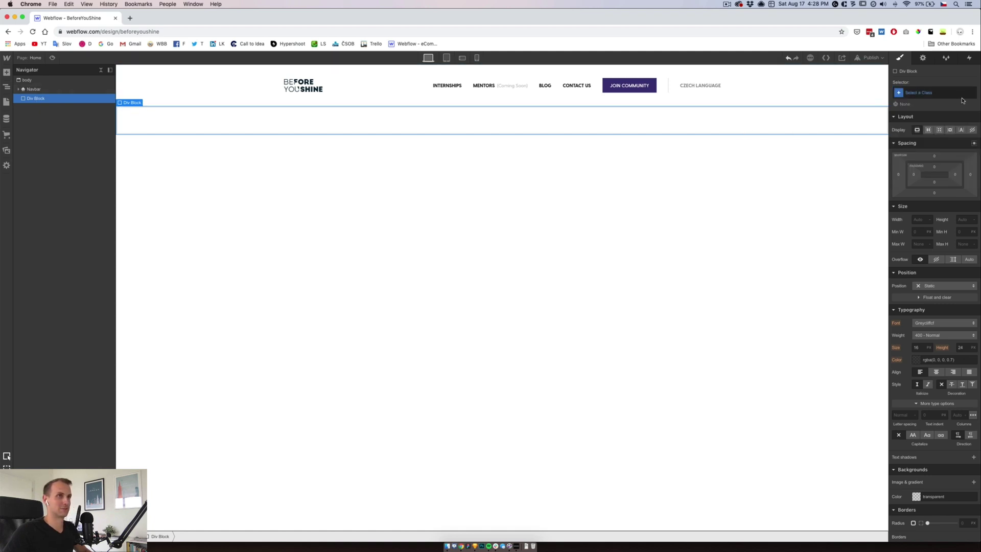
pyautogui.click(943, 96)
pyautogui.write('Sec')
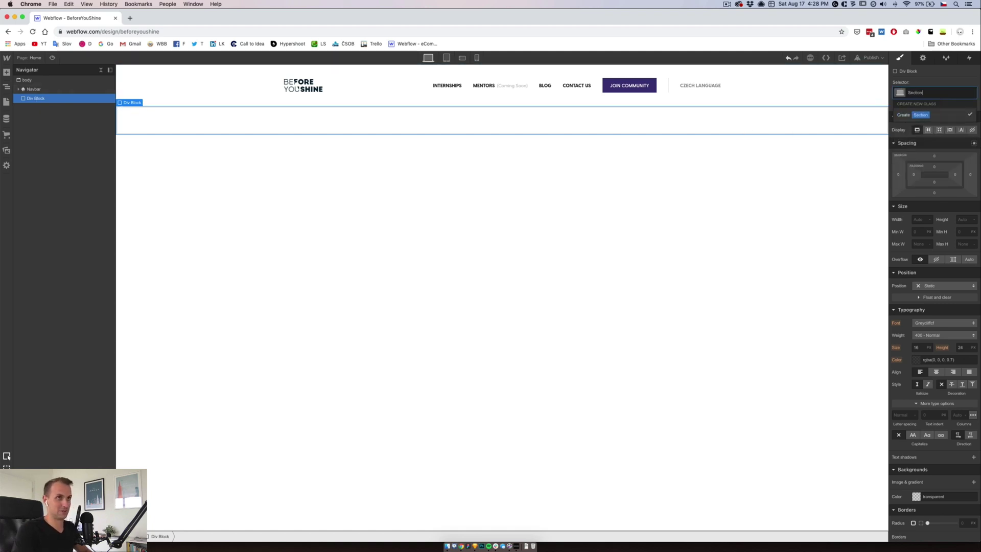
pyautogui.write('tion')
pyautogui.press('Return')
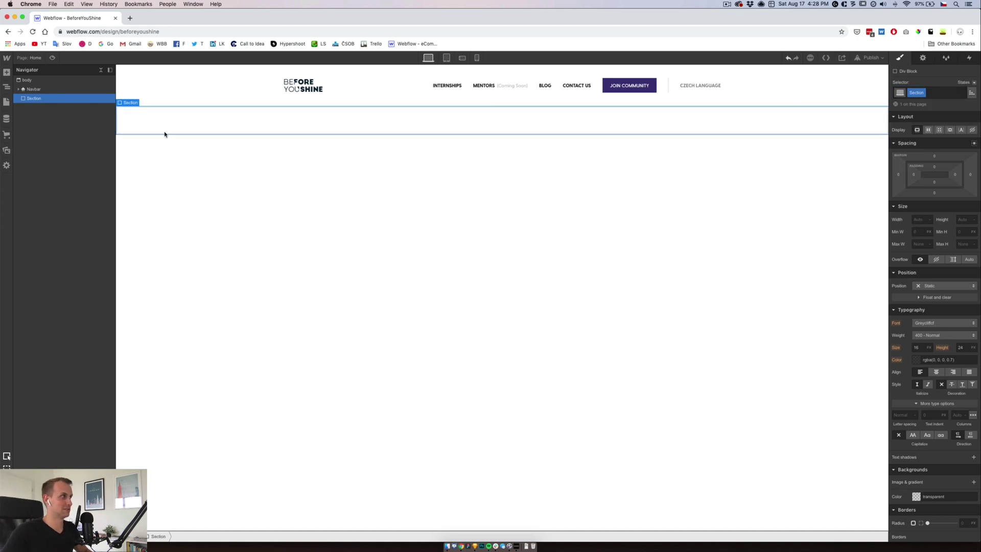
# Nest a Content div in Section, 1140 px wide with auto side margins
pyautogui.click(6, 72)
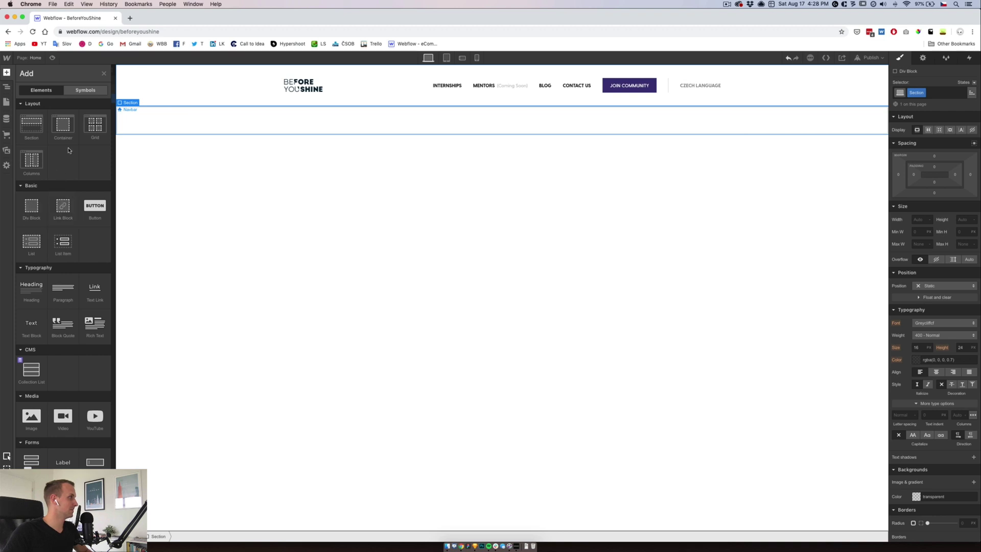
pyautogui.click(31, 207)
pyautogui.click(914, 94)
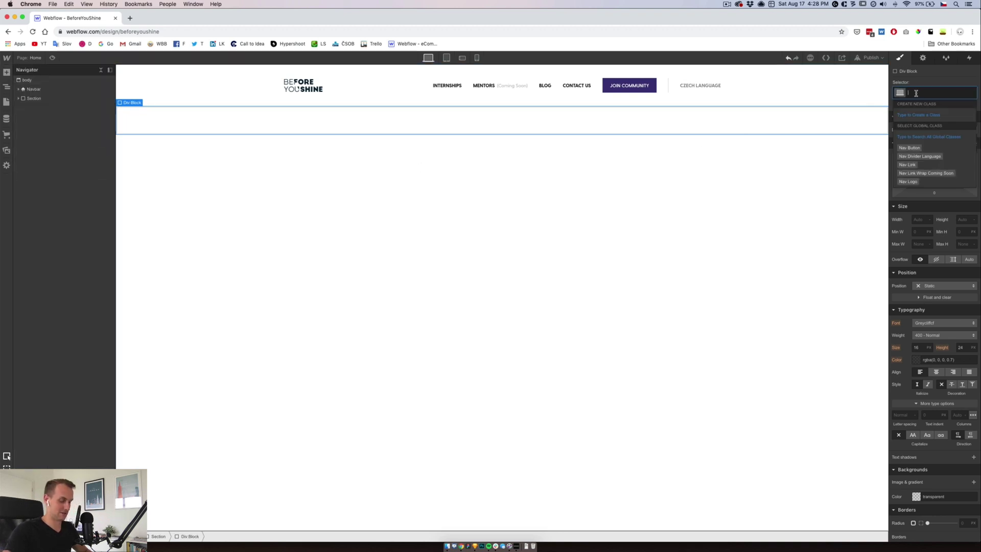
pyautogui.write('Content')
pyautogui.press('Return')
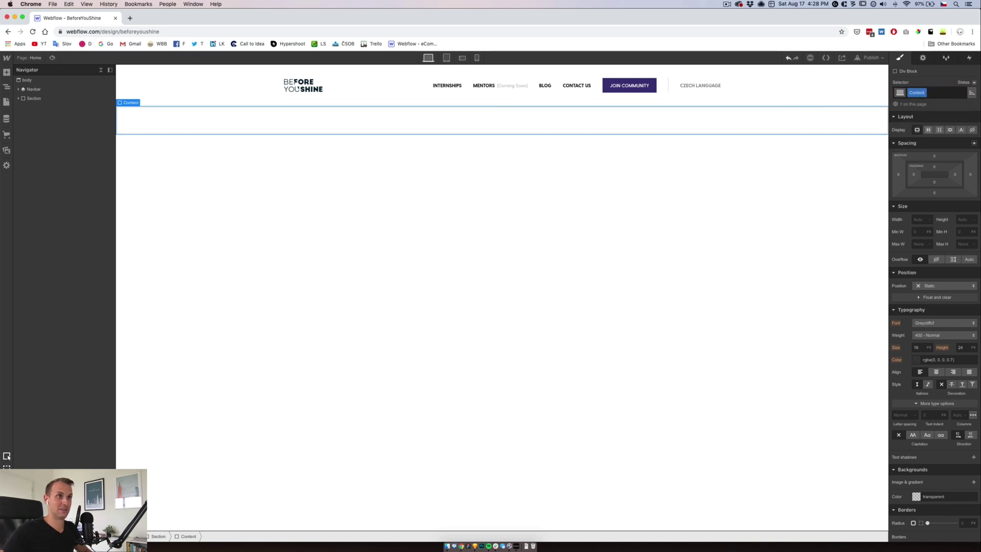
pyautogui.click(920, 220)
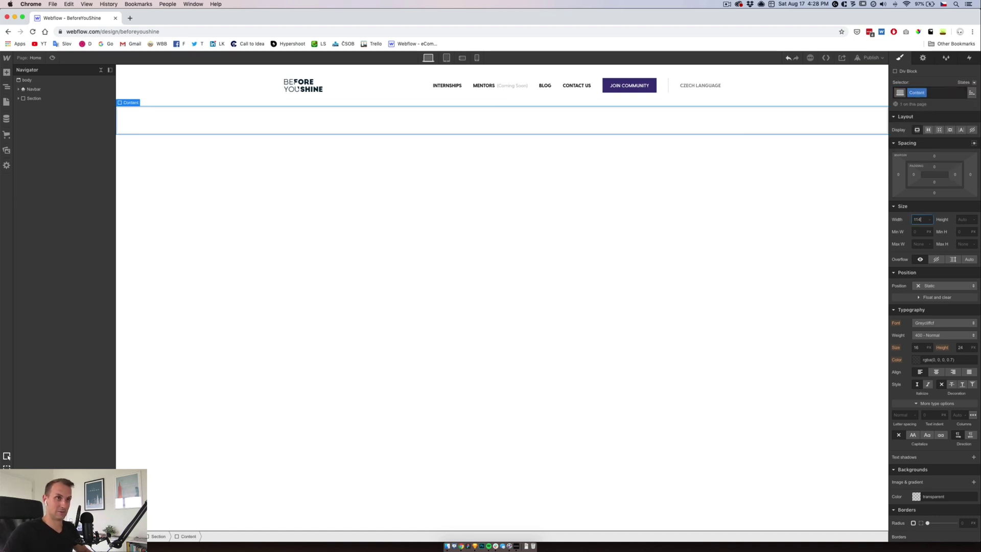
pyautogui.press('Return')
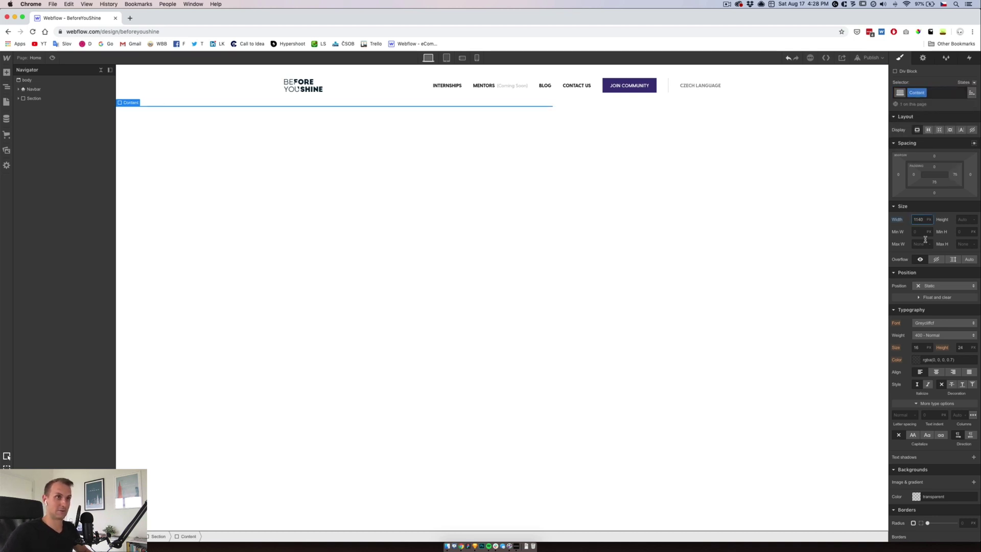
pyautogui.click(975, 142)
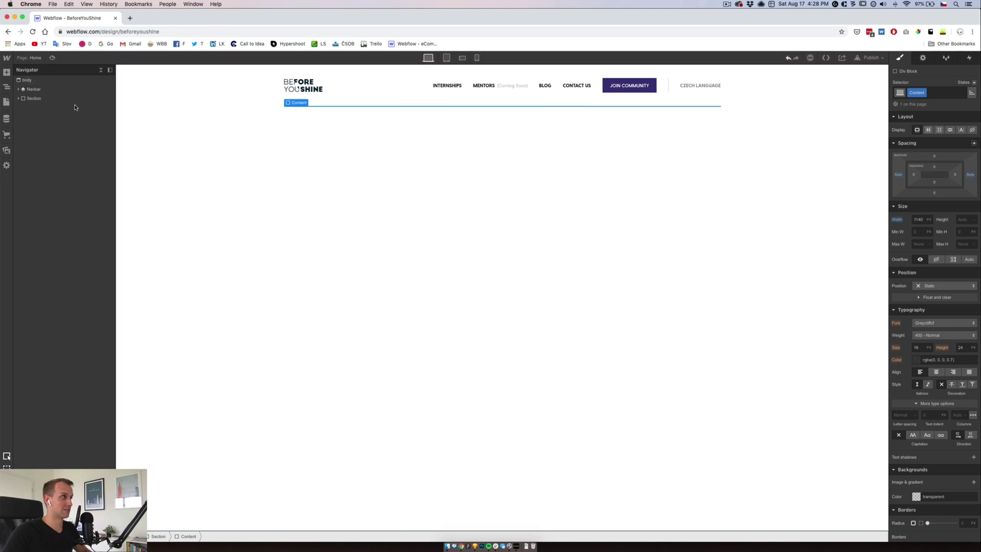
pyautogui.click(34, 98)
pyautogui.click(19, 98)
pyautogui.click(40, 108)
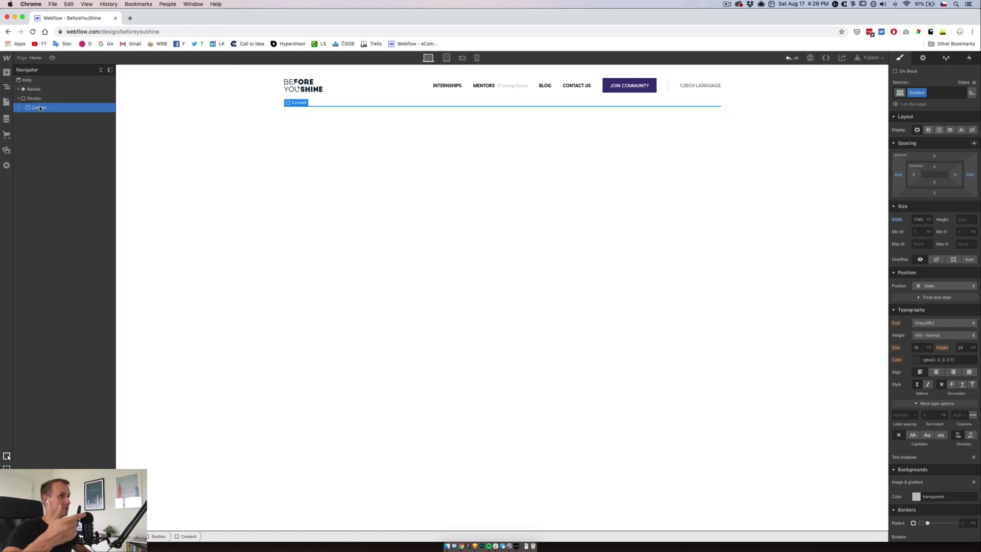
# Insert a Div Block inside Content and give it the class Hero
pyautogui.click(6, 72)
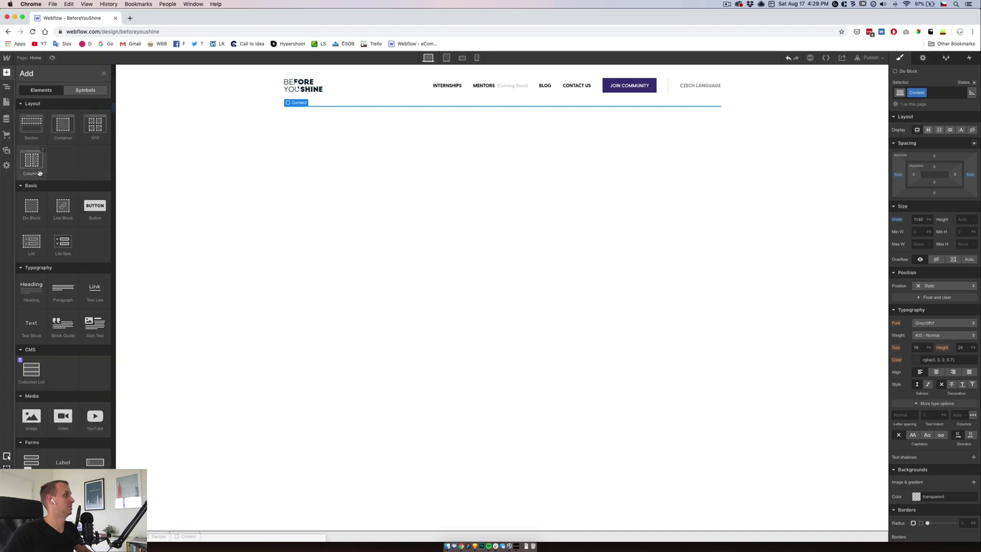
pyautogui.click(32, 207)
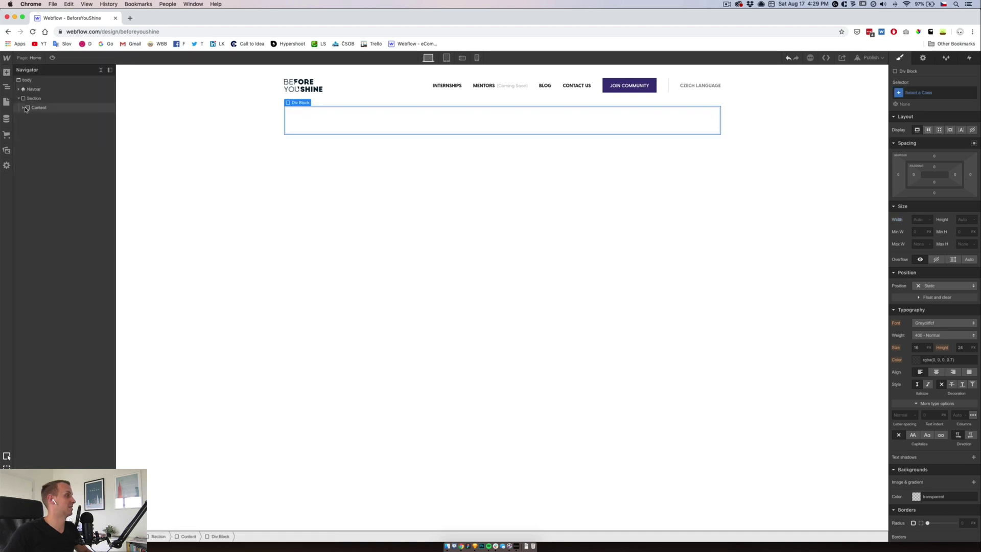
pyautogui.press('super+Return')
pyautogui.write('H')
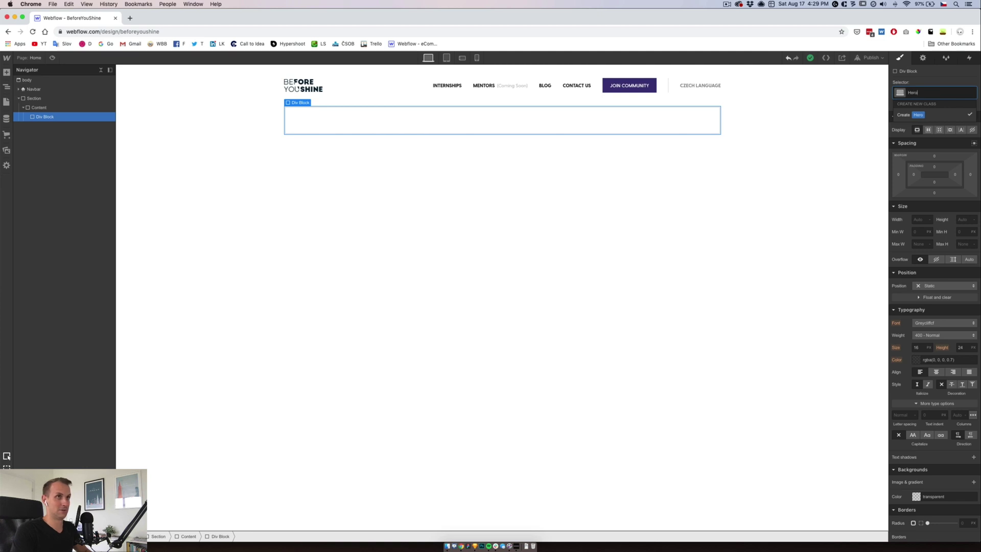
pyautogui.write('ero')
pyautogui.press('Return')
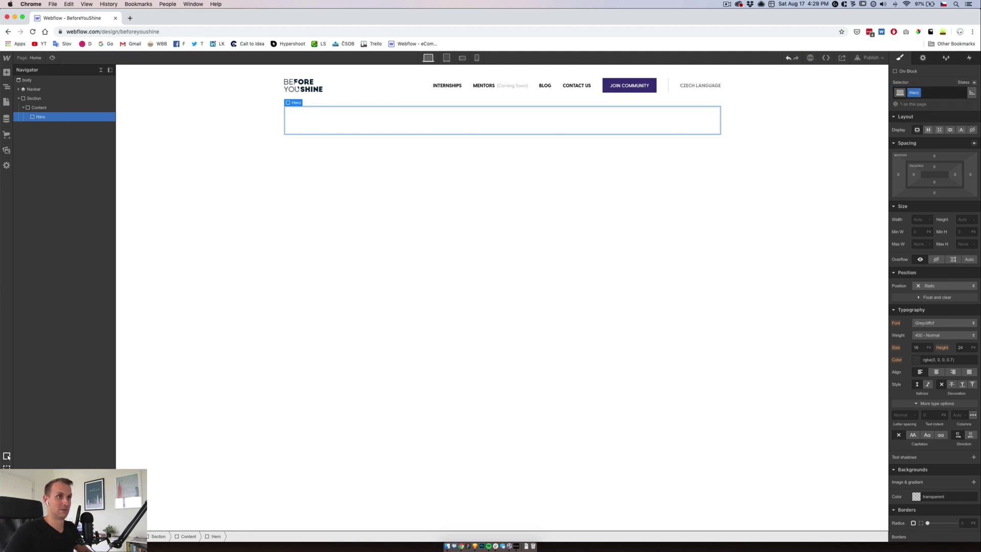
# Check the Section > Content > Hero nesting in the Navigator
pyautogui.click(45, 99)
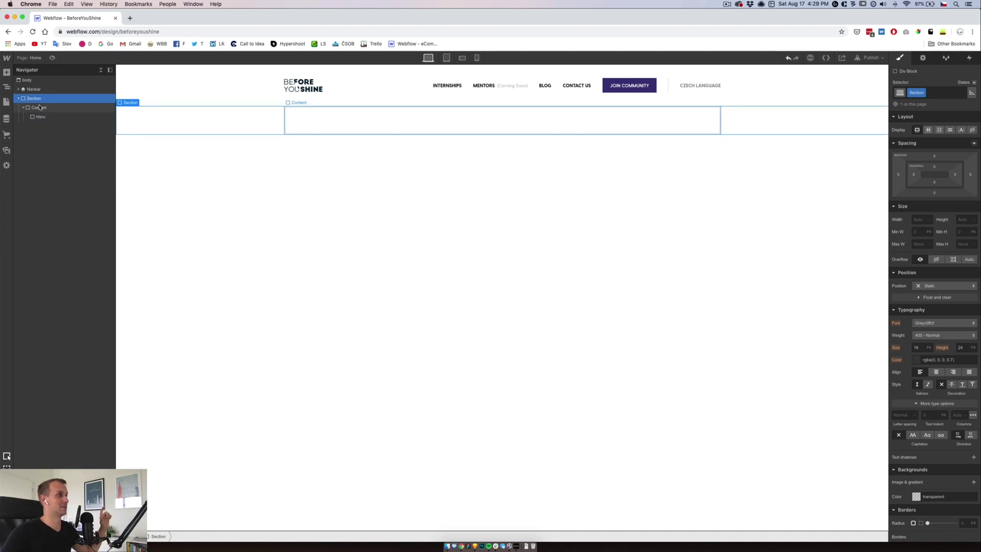
pyautogui.click(39, 107)
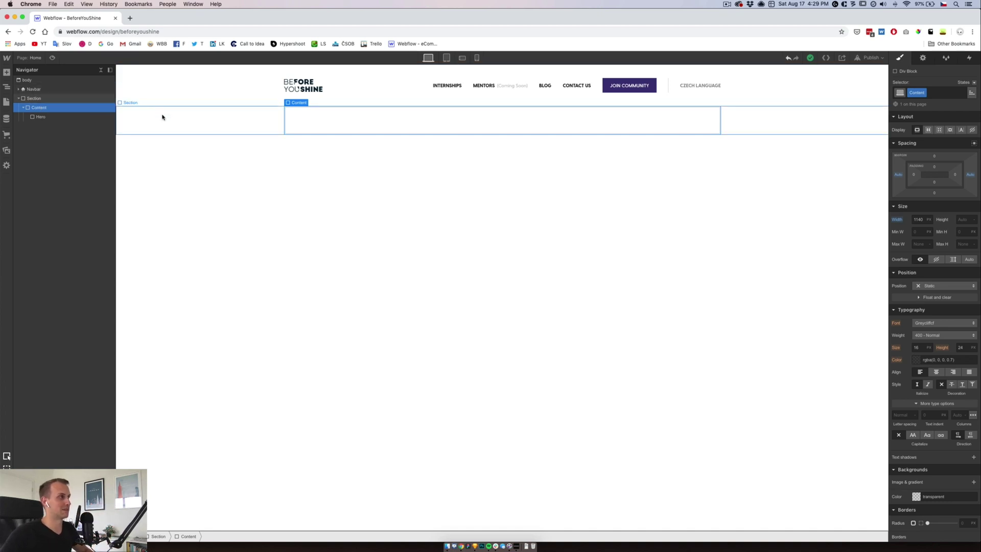
pyautogui.click(179, 125)
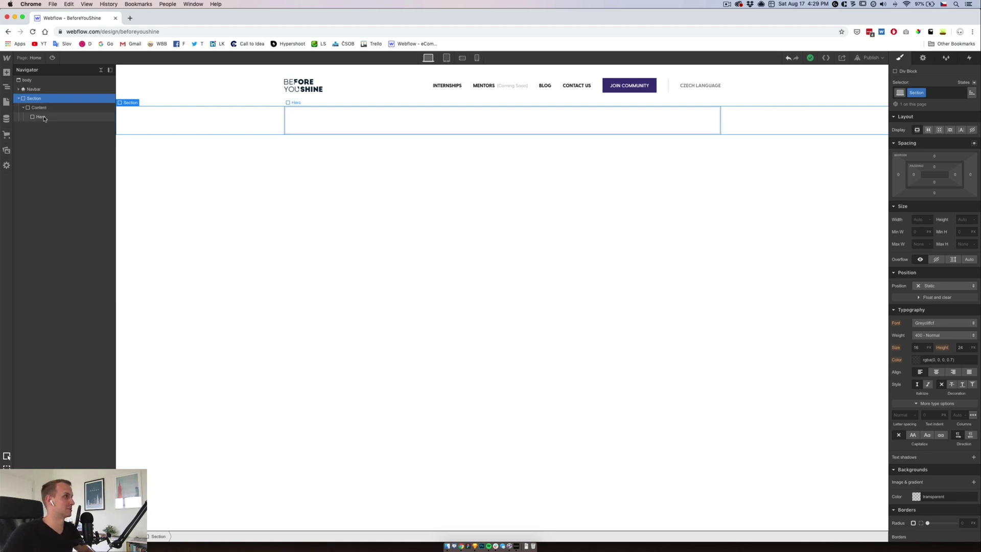
pyautogui.click(40, 117)
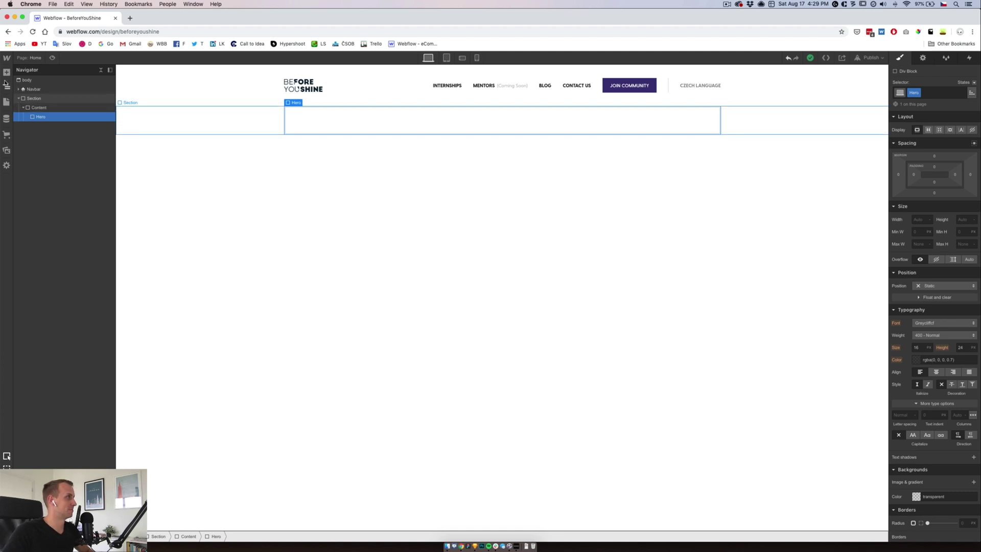
# Insert a Heading into Hero and style All H1 Headings with the Visby CF font
pyautogui.click(7, 73)
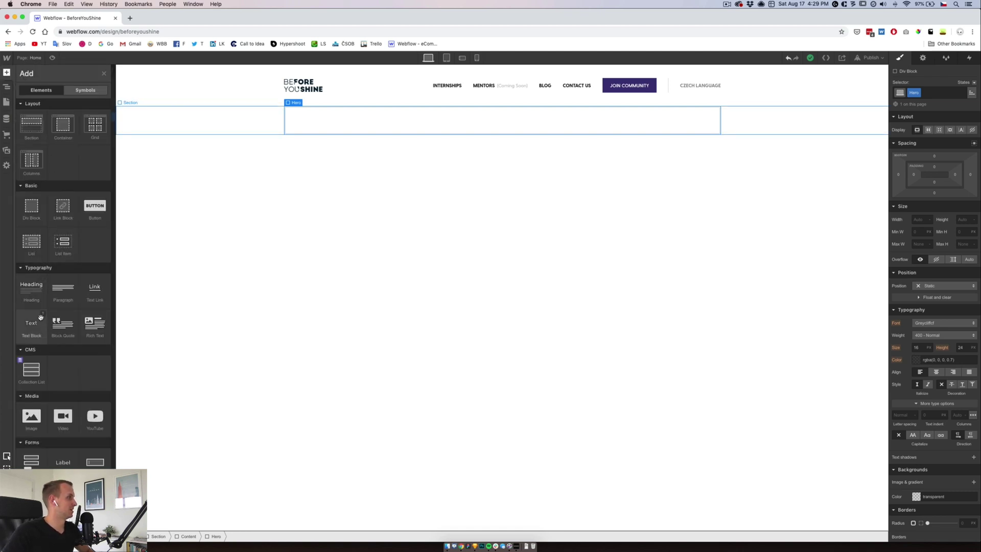
pyautogui.click(32, 289)
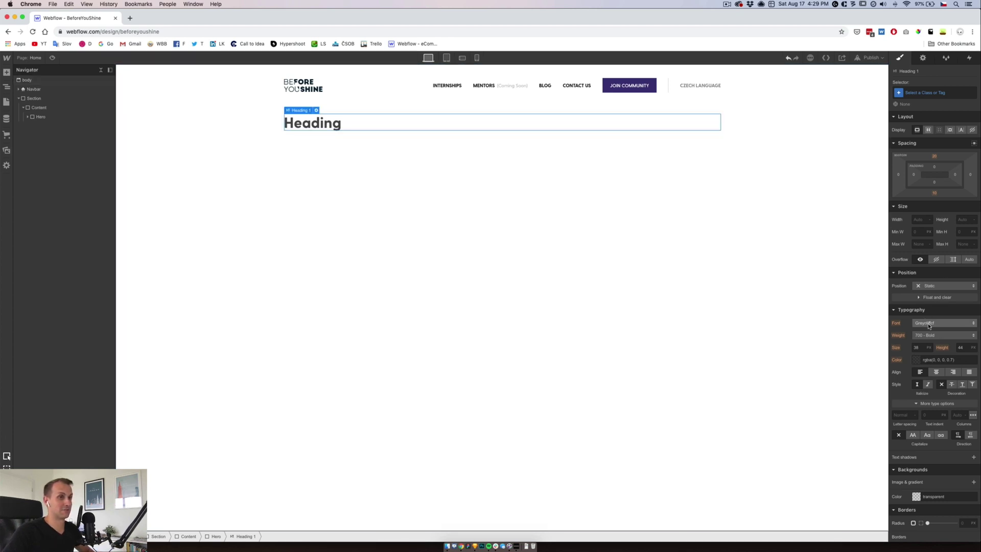
pyautogui.click(920, 95)
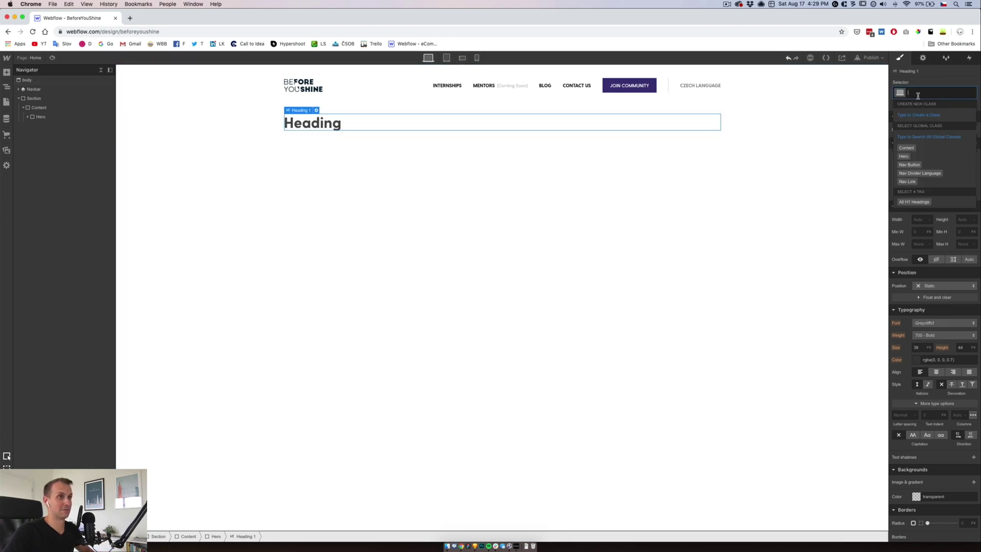
pyautogui.click(915, 202)
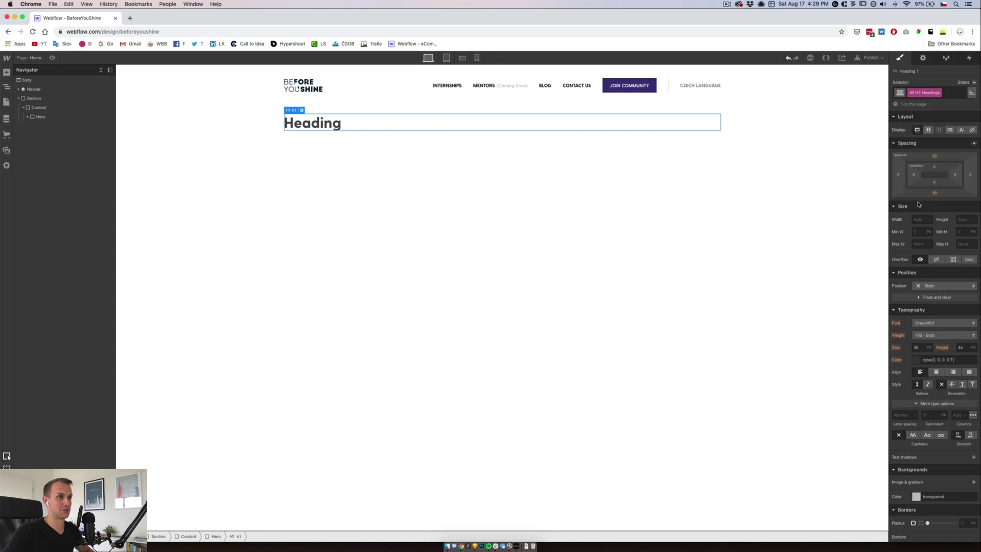
pyautogui.click(930, 322)
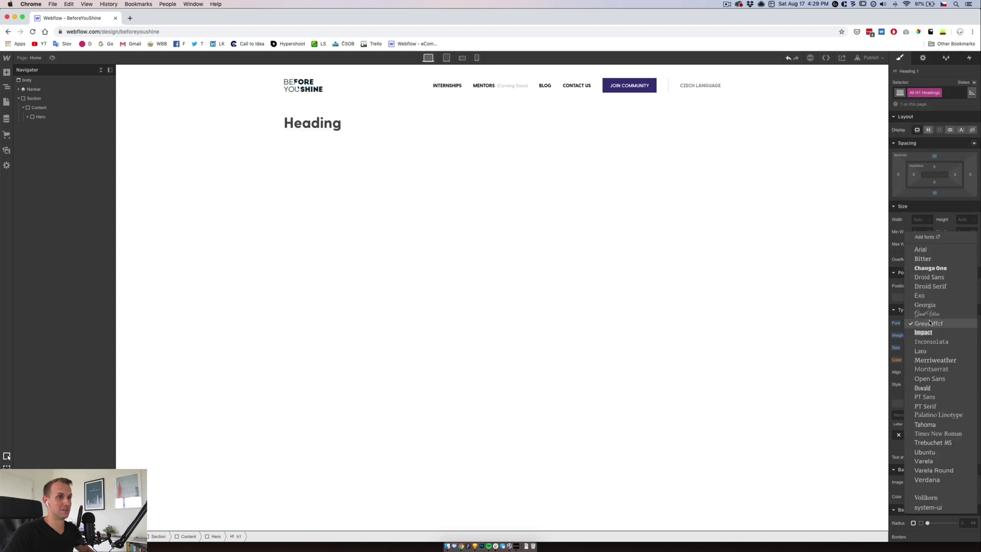
pyautogui.click(925, 488)
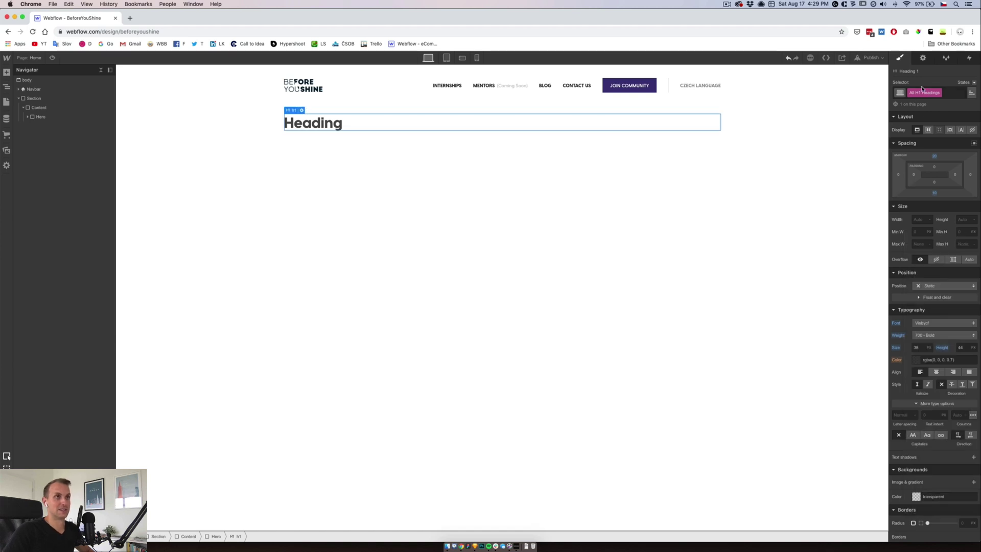
pyautogui.click(972, 93)
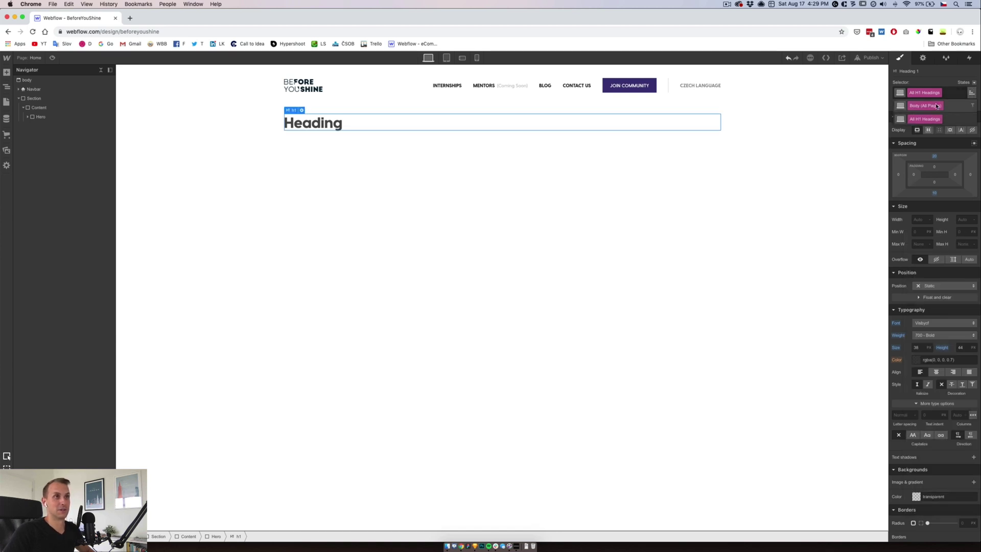
pyautogui.click(951, 92)
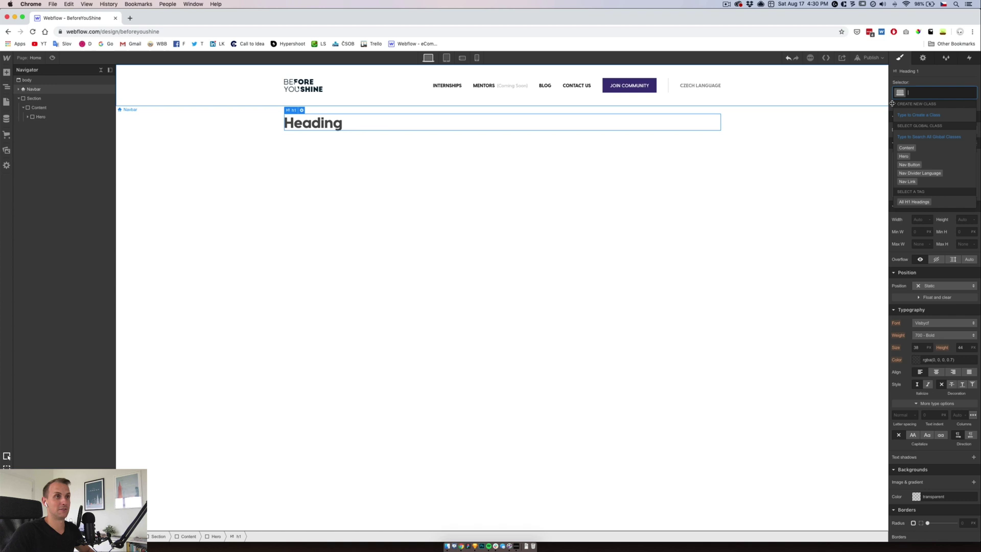
pyautogui.click(924, 203)
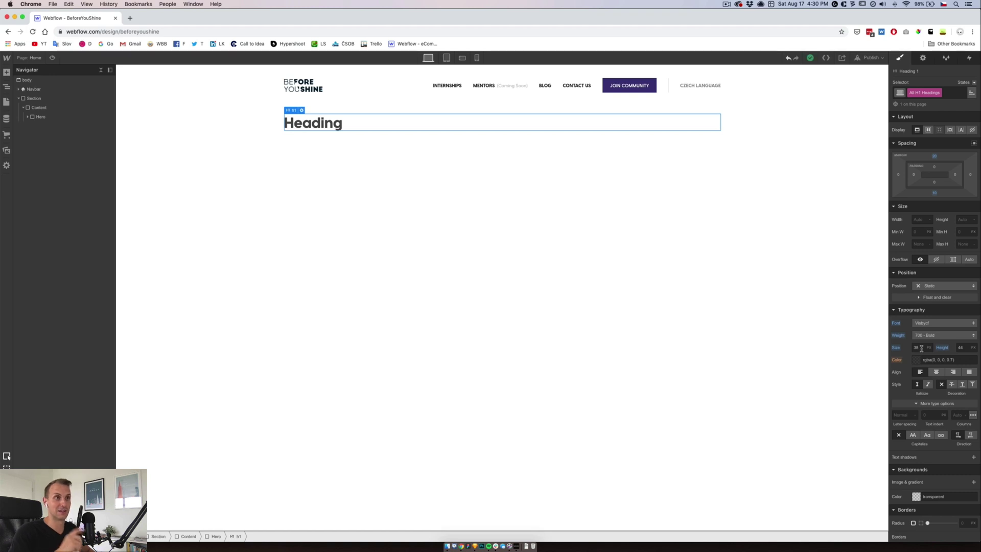
# Match Sketch by giving the heading size 62, line height 72 and black colour
pyautogui.click(475, 546)
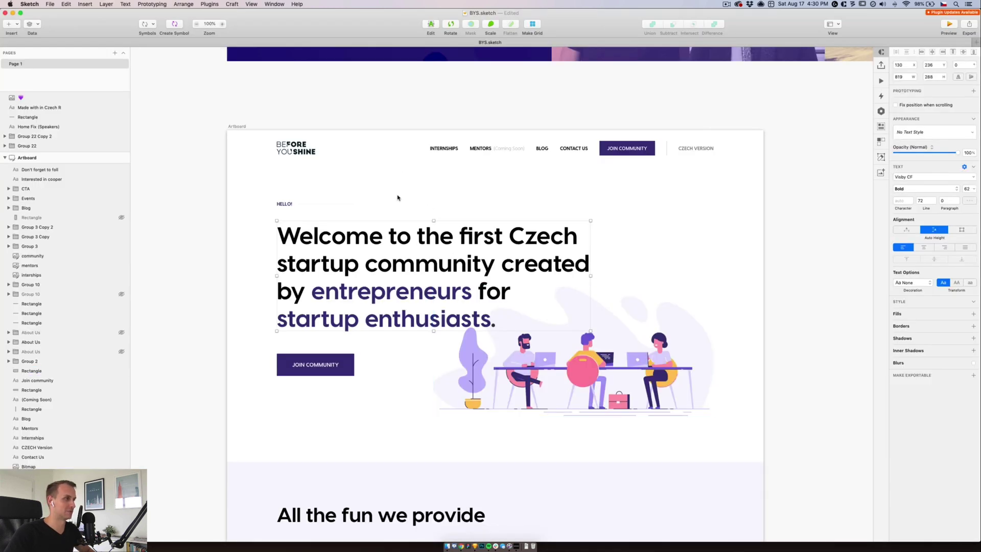
pyautogui.click(968, 188)
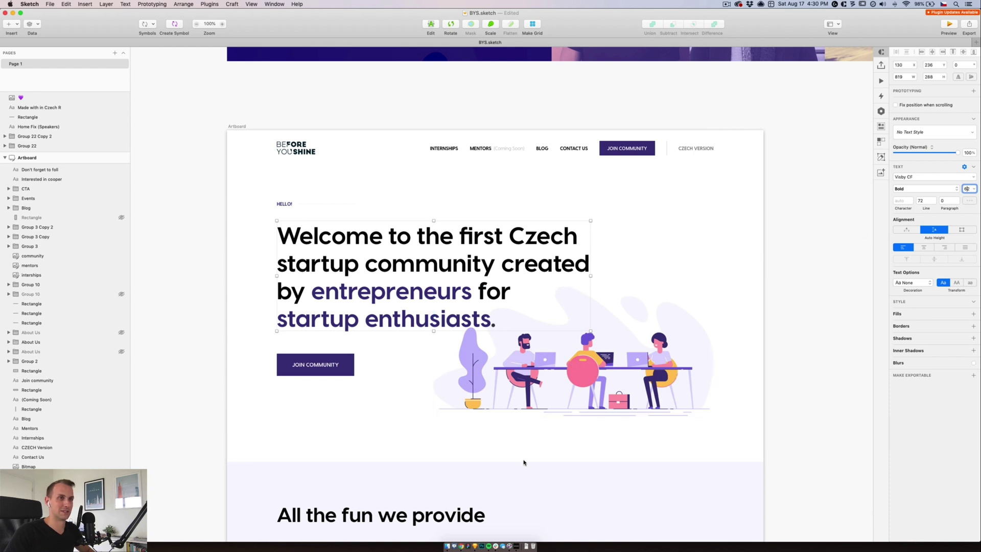
pyautogui.click(462, 548)
pyautogui.click(924, 347)
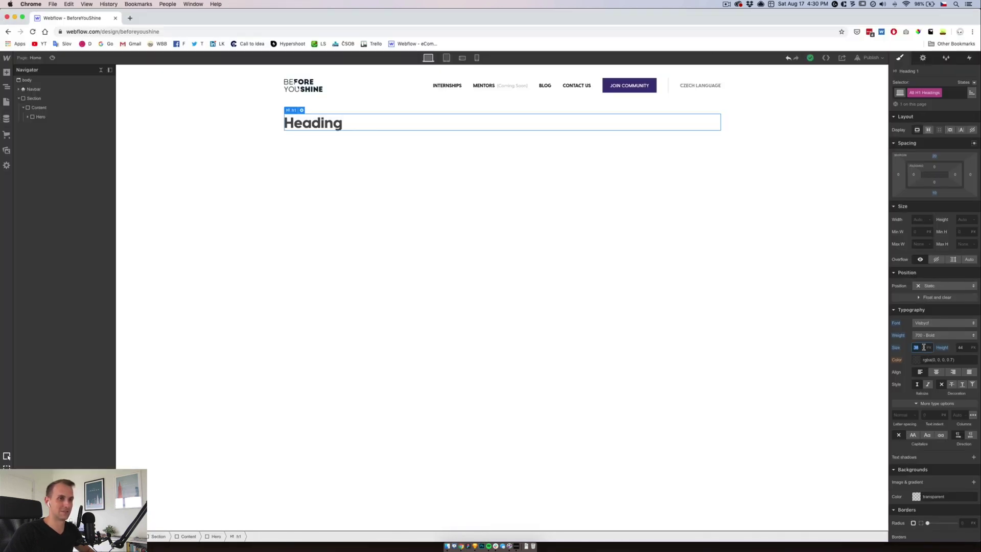
pyautogui.press('Return')
pyautogui.click(963, 348)
pyautogui.write('72')
pyautogui.press('Return')
pyautogui.click(918, 360)
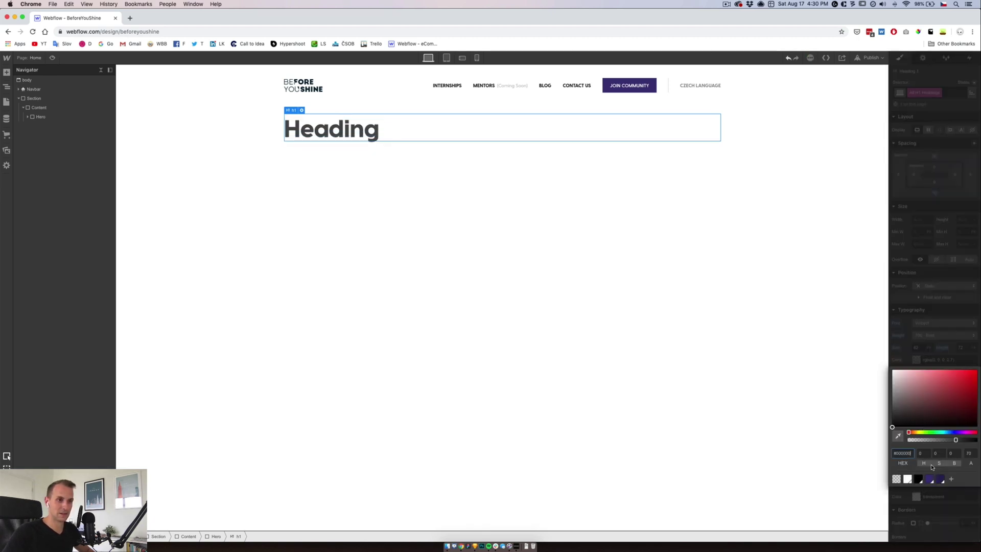
pyautogui.click(920, 481)
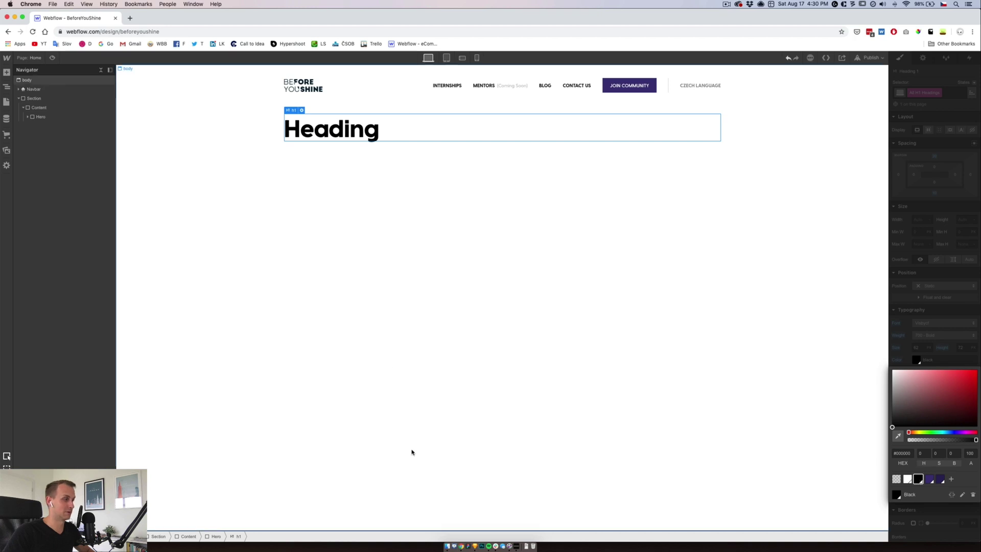
# Copy the Sketch headline and paste it over the 'Heading' placeholder in Webflow
pyautogui.click(474, 545)
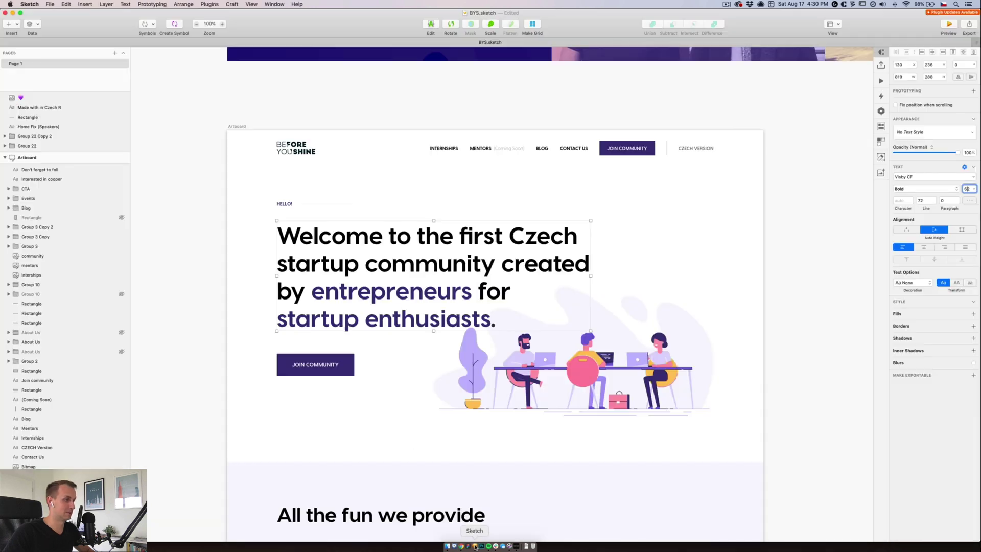
pyautogui.doubleClick(382, 262)
pyautogui.press('super+a')
pyautogui.press('super+c')
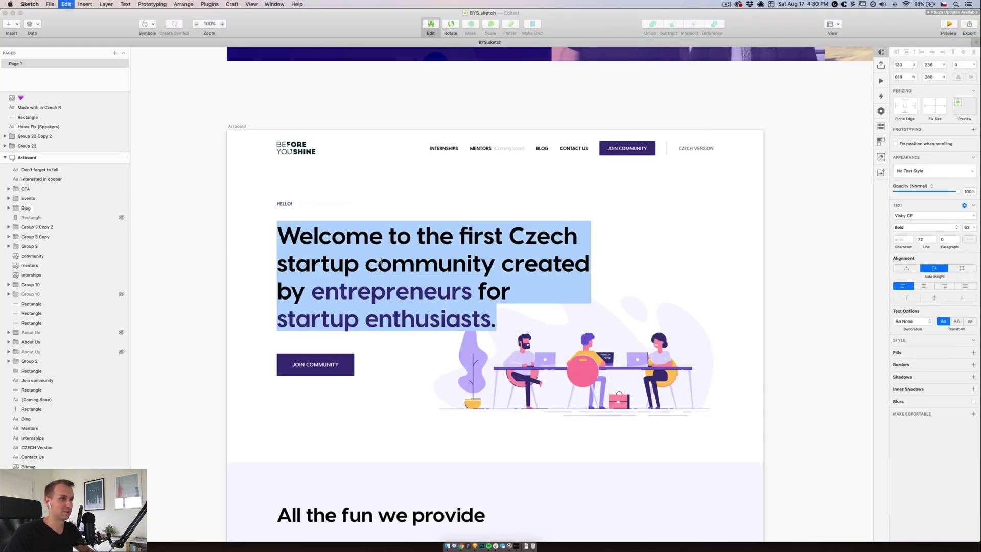
pyautogui.press('Escape')
pyautogui.click(462, 546)
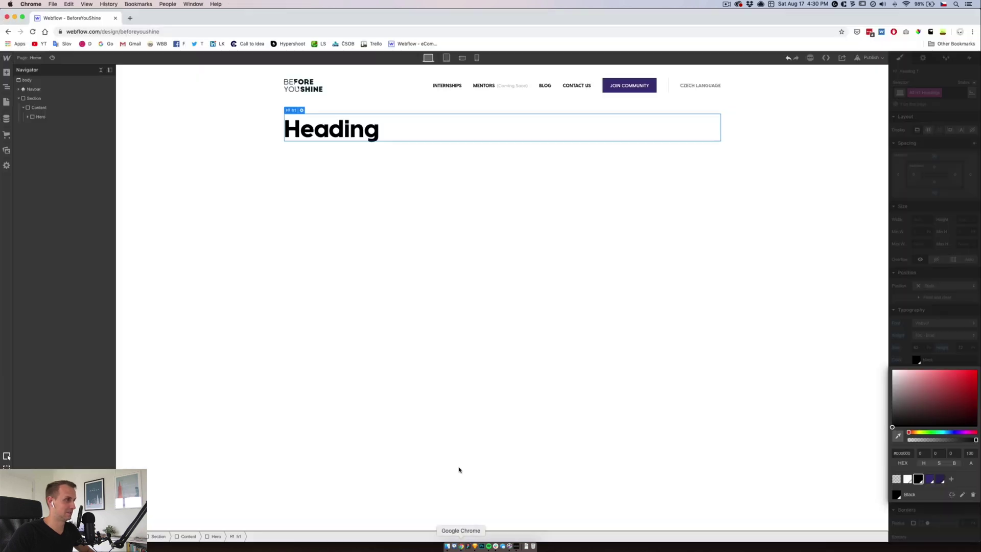
pyautogui.click(351, 128)
pyautogui.doubleClick(351, 128)
pyautogui.press('super+v')
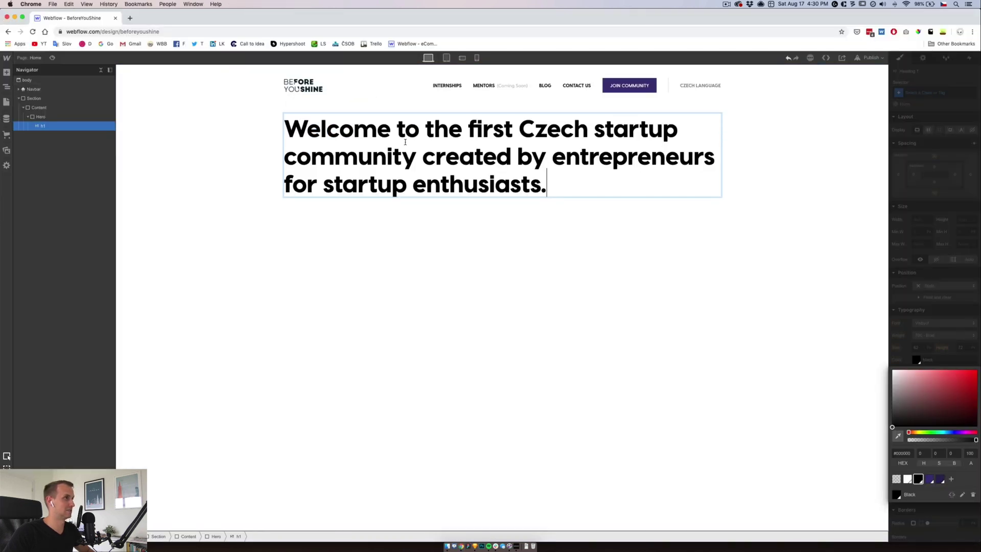
pyautogui.press('Escape')
# Set the Sketch headline box to 820, show the layout grid, and drag it wider to 847
pyautogui.click(475, 545)
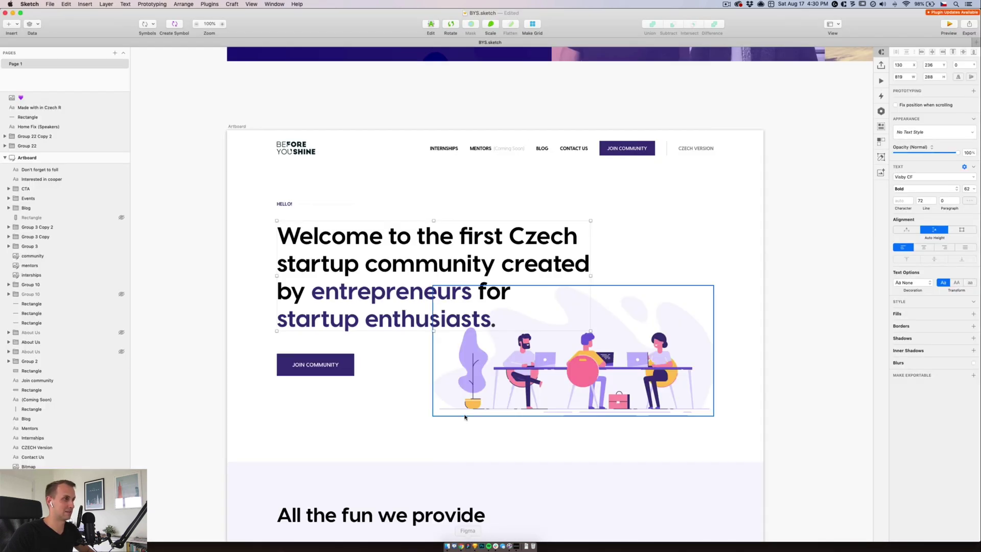
pyautogui.click(903, 77)
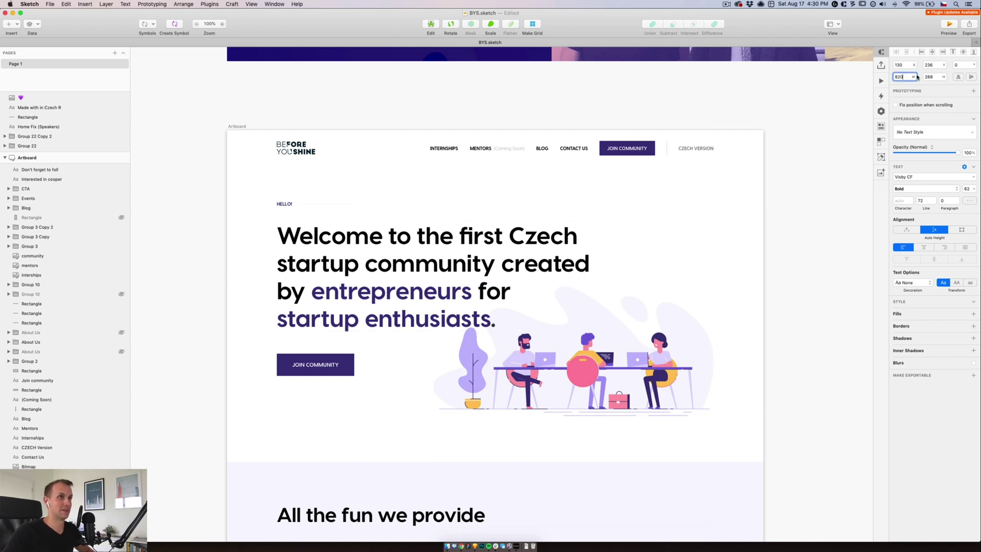
pyautogui.write('820')
pyautogui.hotkey('ctrl', 'l')
pyautogui.moveTo(591, 276); pyautogui.dragTo(603, 276)
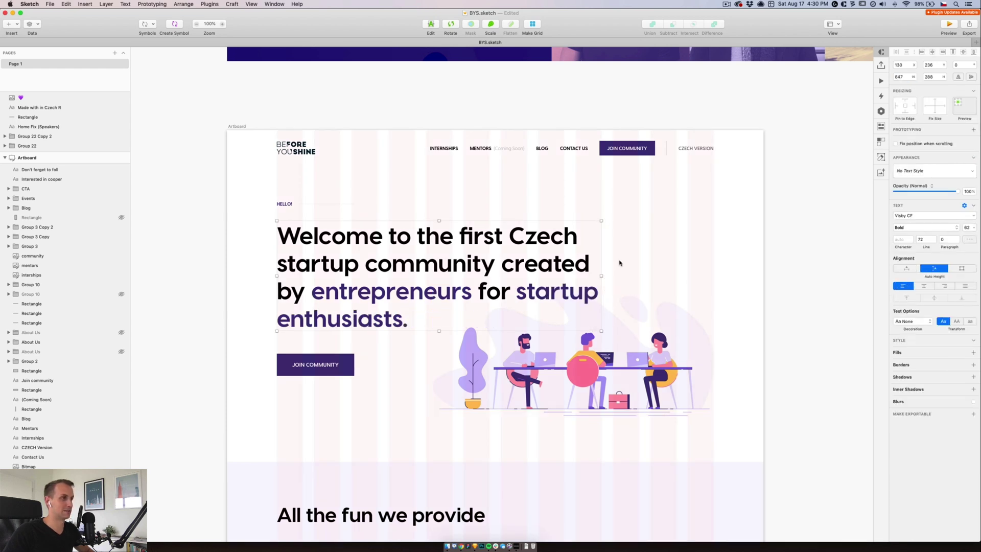
# Set the Hero block's display to Grid with 0 column and row gaps
pyautogui.click(462, 546)
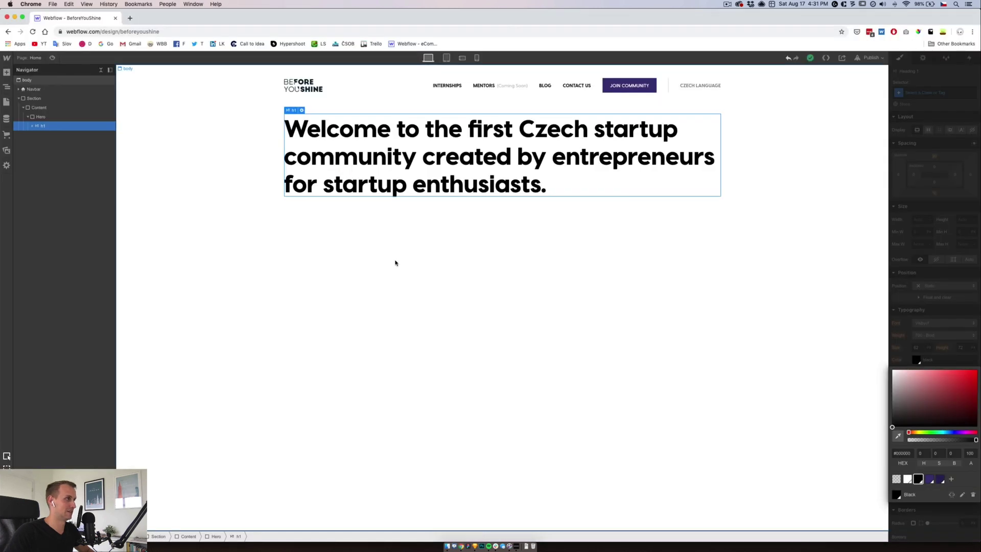
pyautogui.click(41, 117)
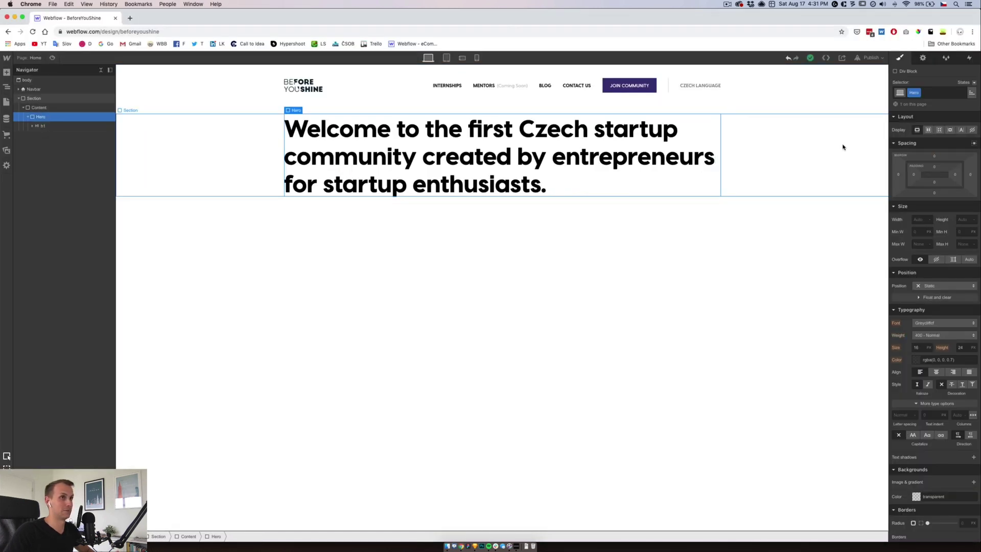
pyautogui.click(940, 131)
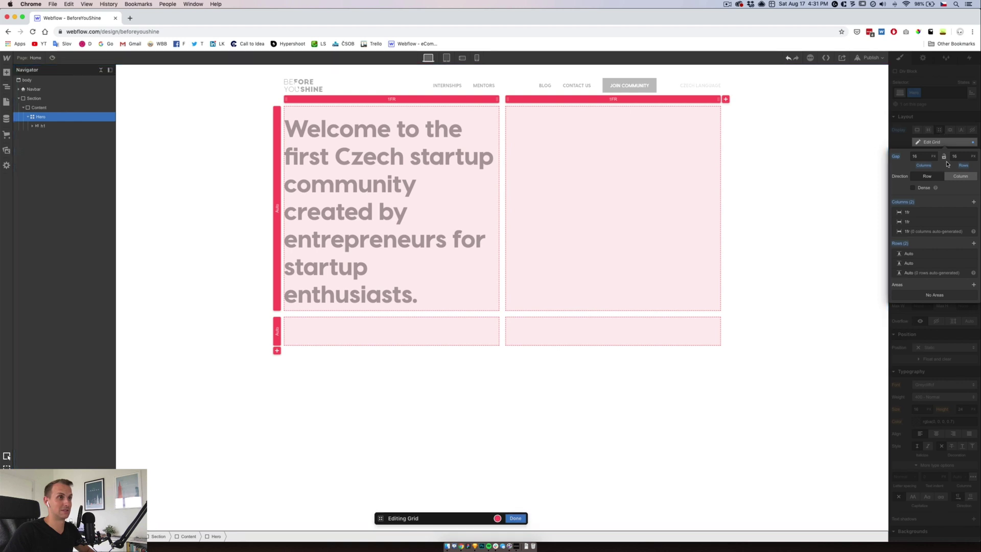
pyautogui.click(922, 156)
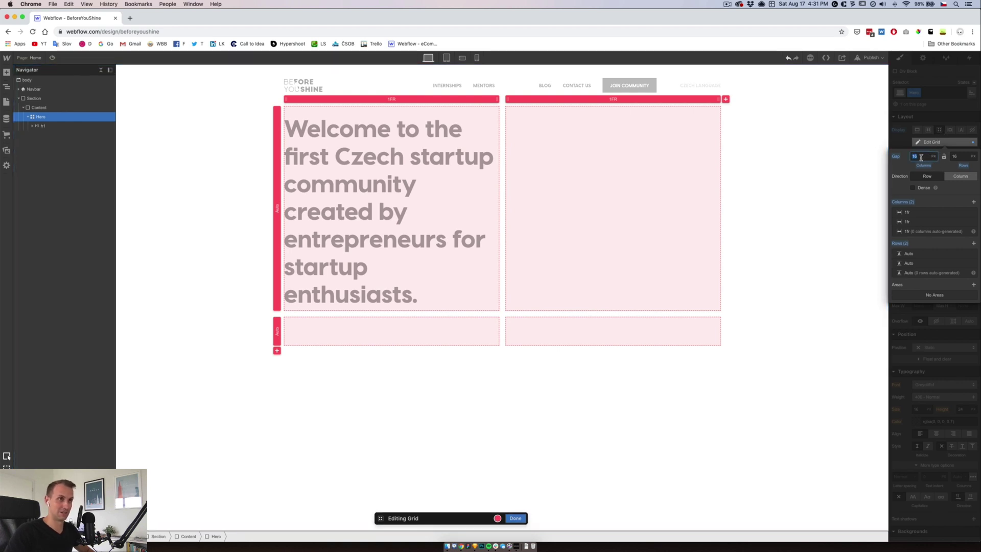
pyautogui.write('0')
pyautogui.press('Tab')
pyautogui.write('0')
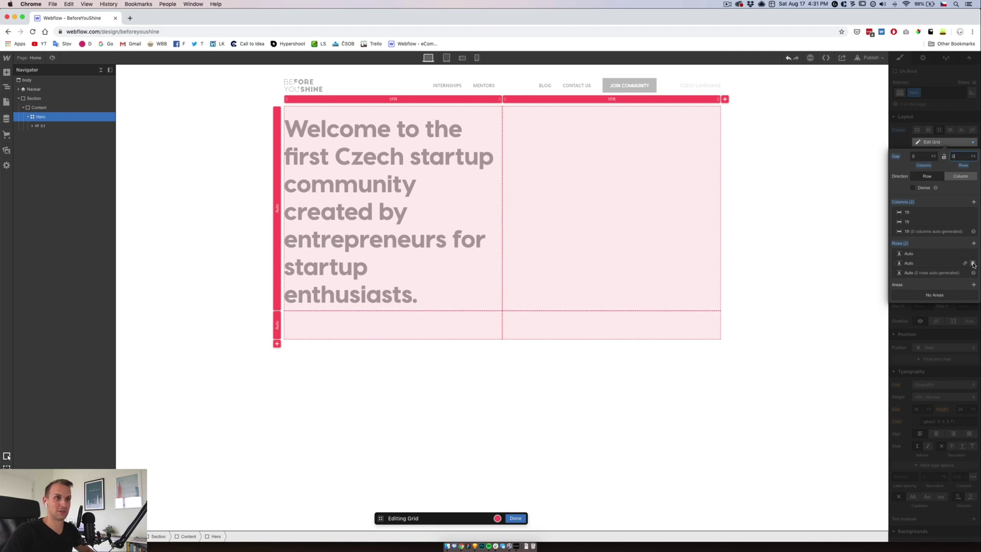
# Delete the second grid row and make the first column 3fr
pyautogui.click(973, 263)
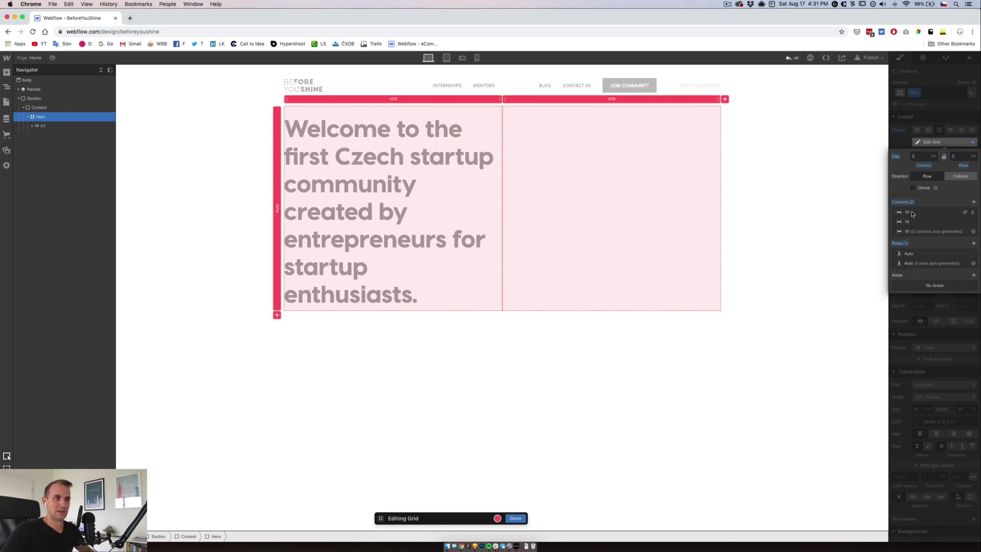
pyautogui.click(910, 213)
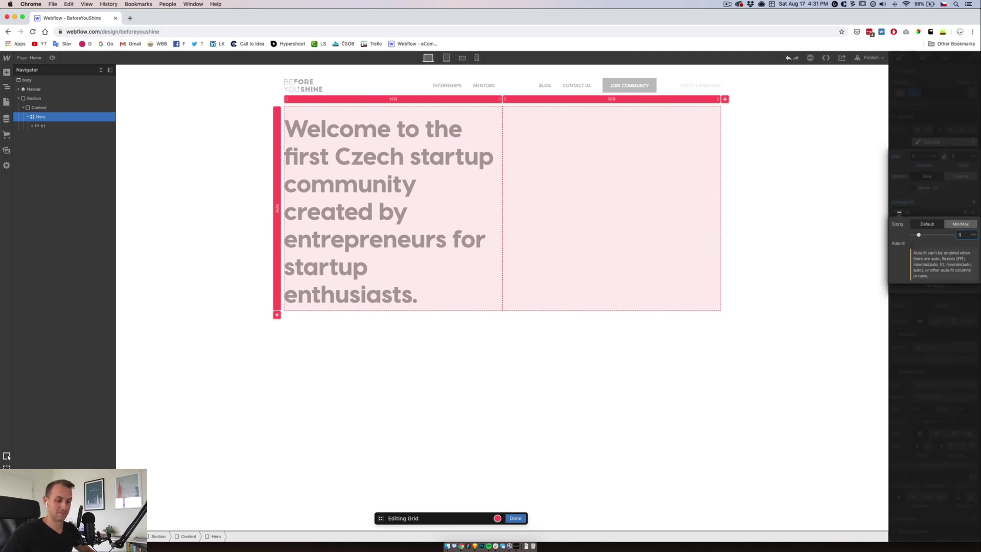
pyautogui.write('3')
pyautogui.press('Return')
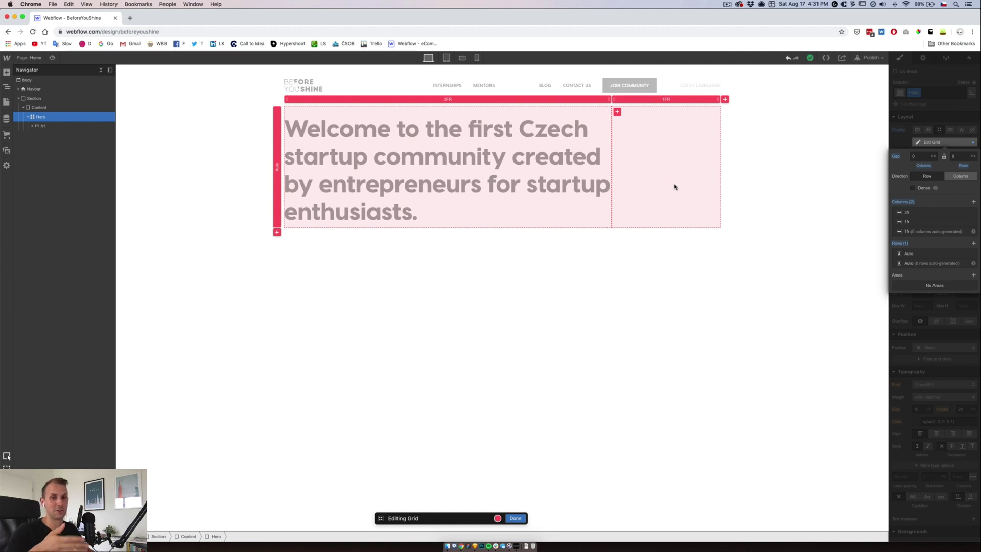
pyautogui.click(516, 519)
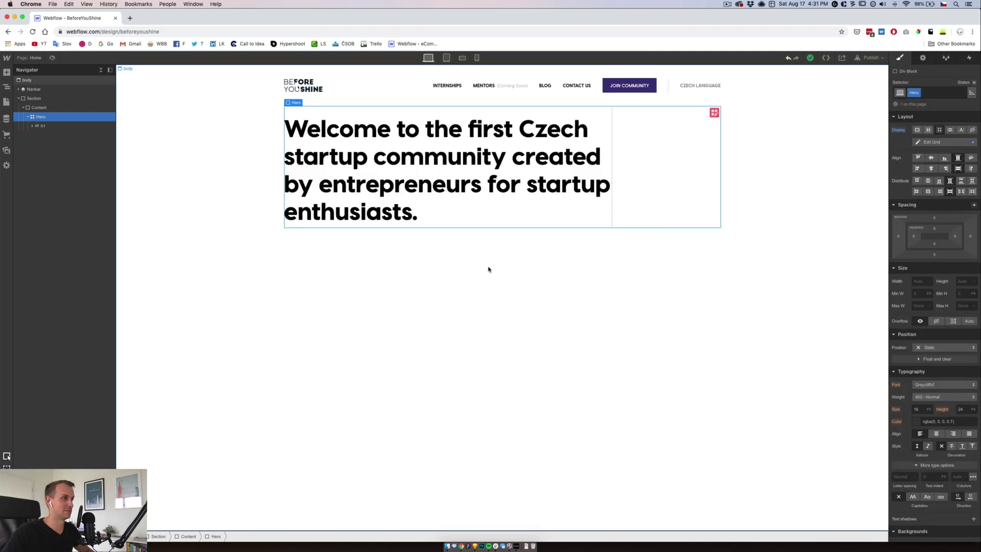
pyautogui.click(475, 546)
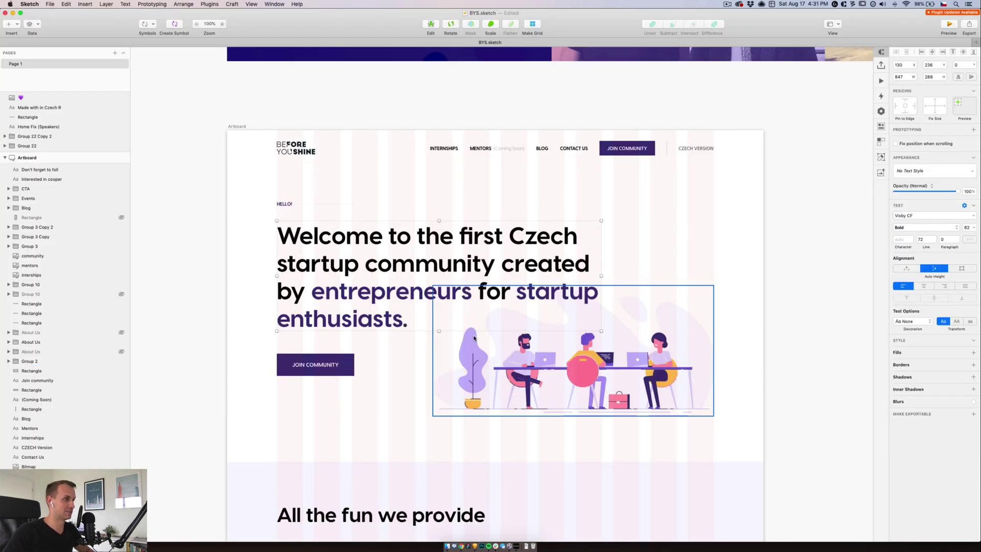
pyautogui.doubleClick(373, 295)
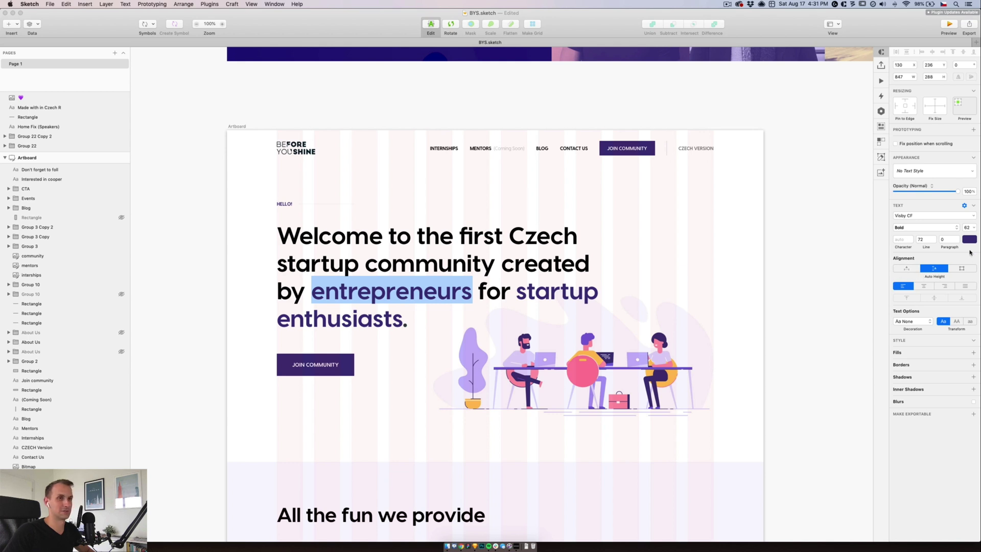
pyautogui.click(969, 240)
pyautogui.press('Escape')
pyautogui.click(462, 547)
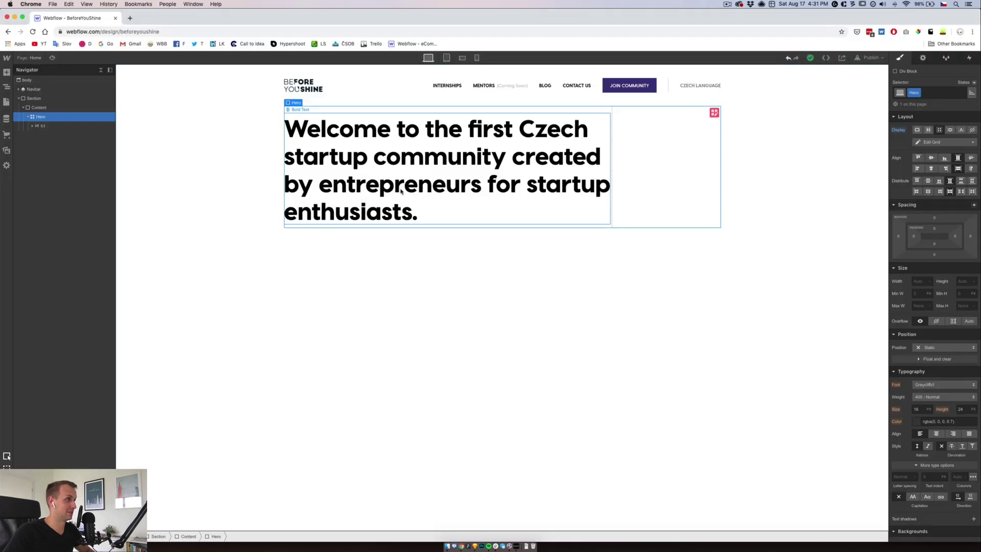
pyautogui.click(402, 191)
pyautogui.click(404, 185)
# Clear extra formatting from the heading text and inspect the INTERNSHIPS and MENTORS link styles
pyautogui.hotkey('alt', 'shift', 'Left')
pyautogui.moveTo(409, 184); pyautogui.dragTo(481, 185)
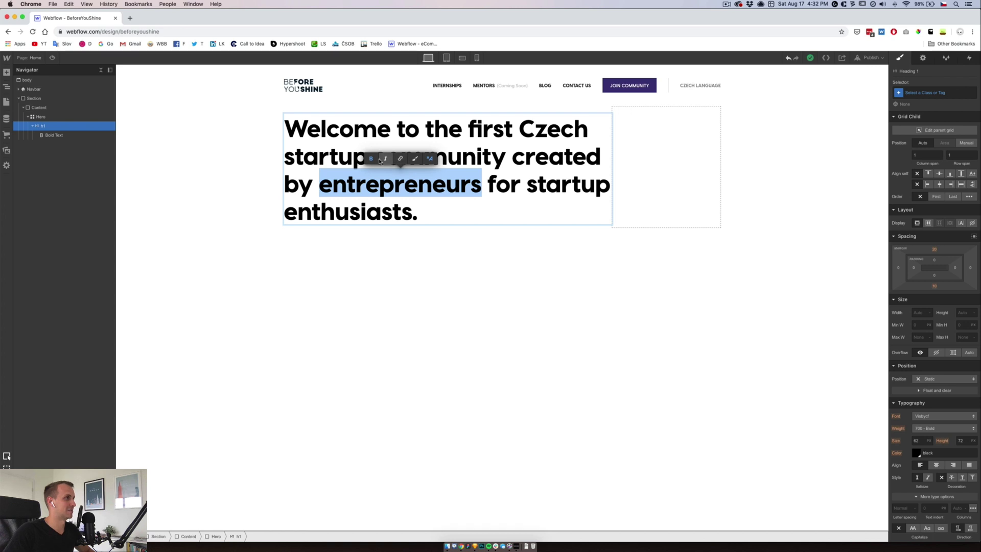
pyautogui.click(387, 186)
pyautogui.press('super+a')
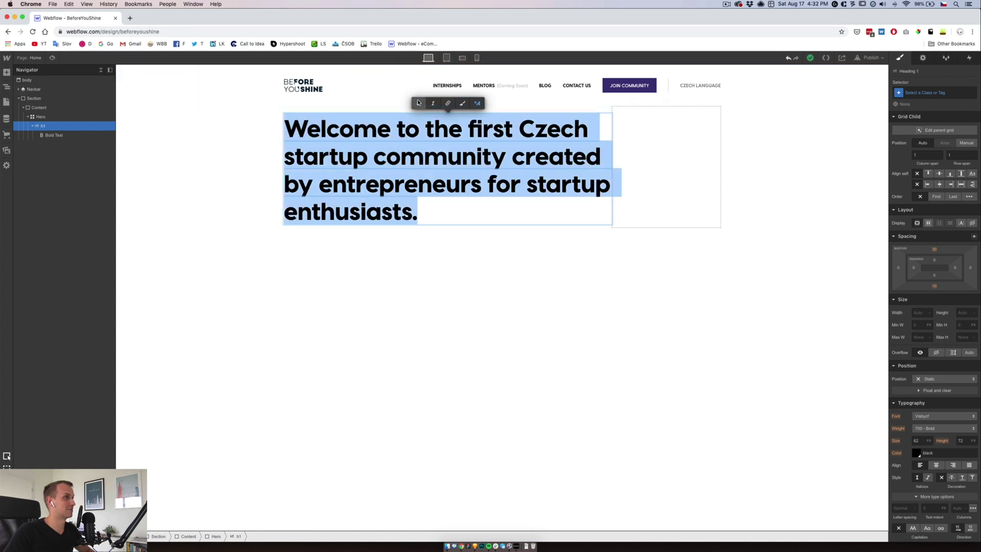
pyautogui.click(478, 104)
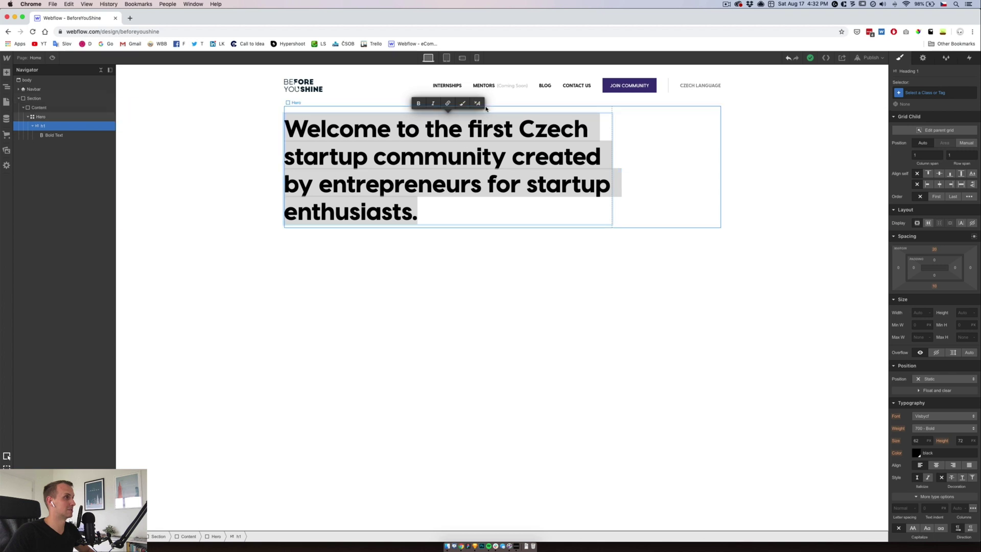
pyautogui.click(52, 129)
pyautogui.click(42, 128)
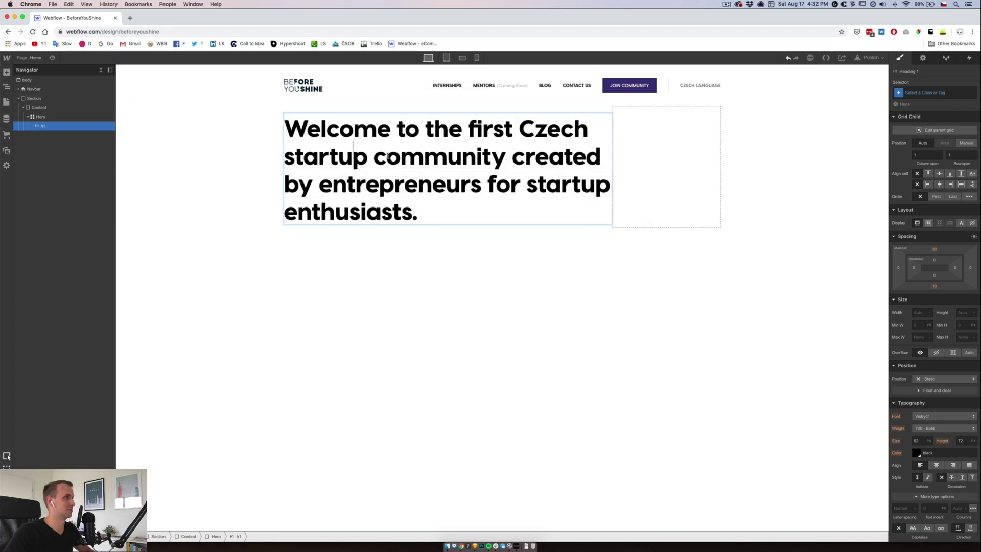
pyautogui.click(449, 86)
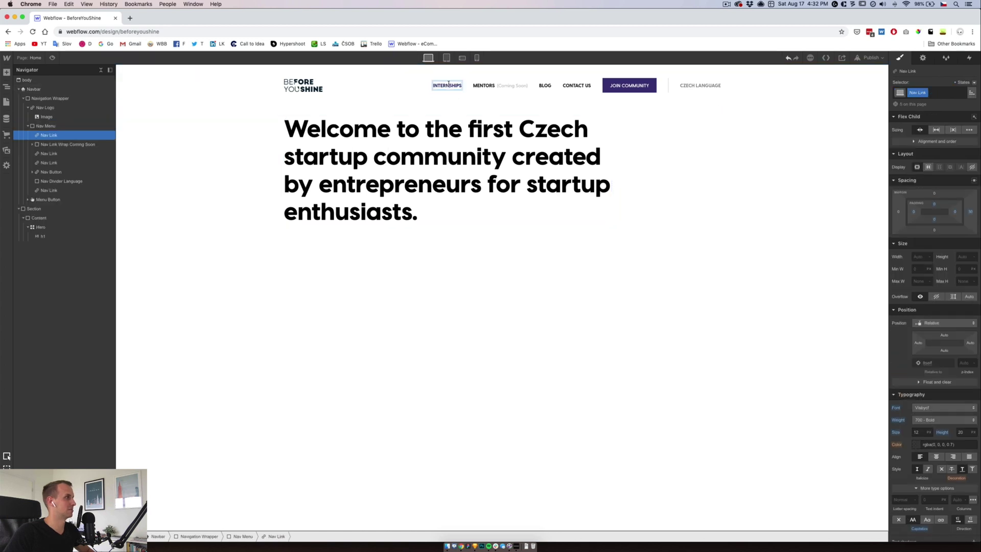
pyautogui.click(483, 86)
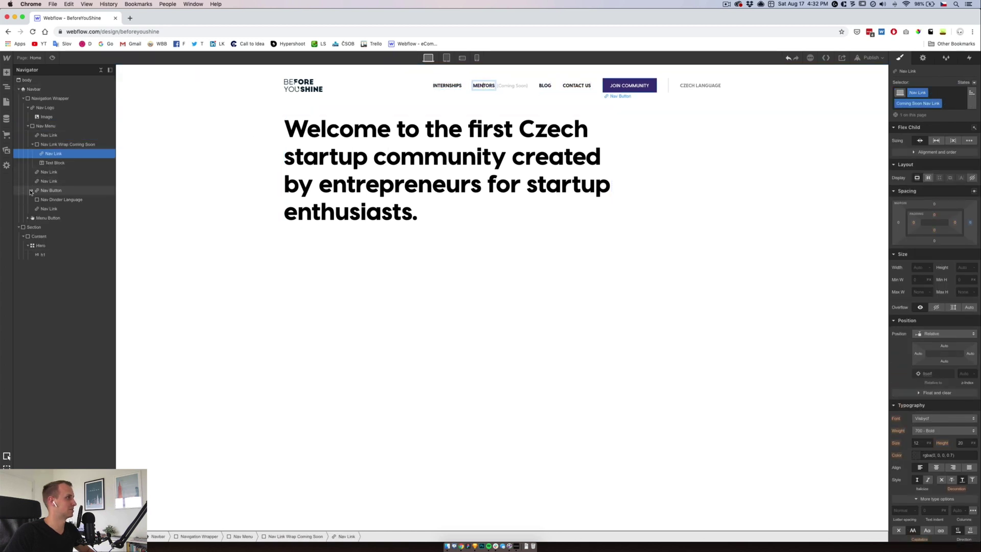
# Select the word 'entrepreneurs' in the hero heading for editing
pyautogui.click(380, 179)
pyautogui.doubleClick(381, 179)
pyautogui.moveTo(320, 181); pyautogui.dragTo(481, 184)
pyautogui.scroll(-2, 939, 502)
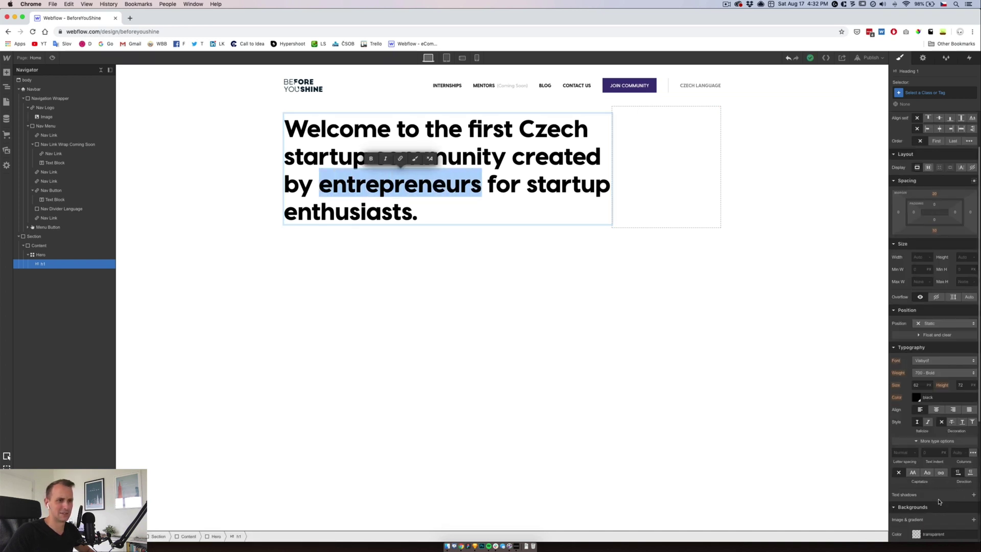
pyautogui.click(917, 398)
pyautogui.click(482, 214)
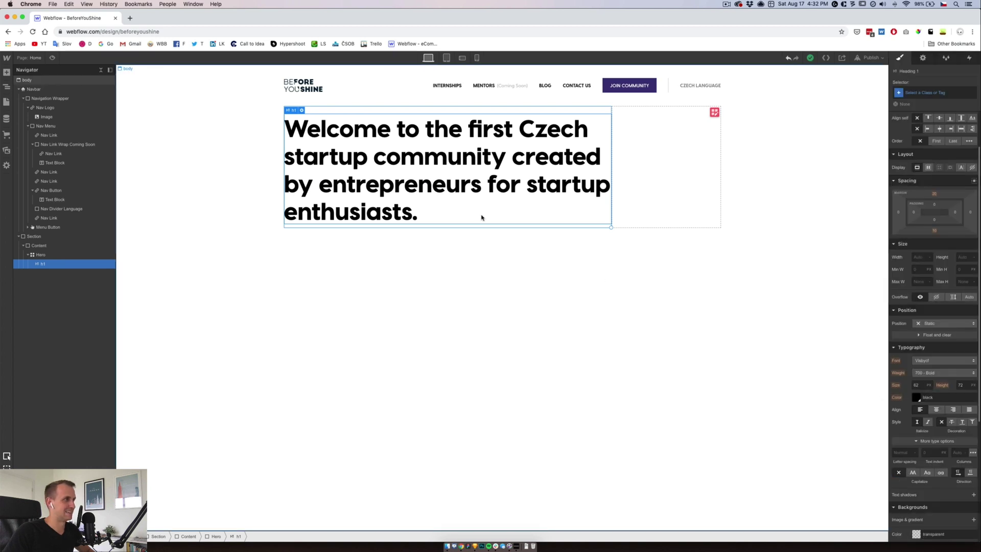
pyautogui.doubleClick(434, 185)
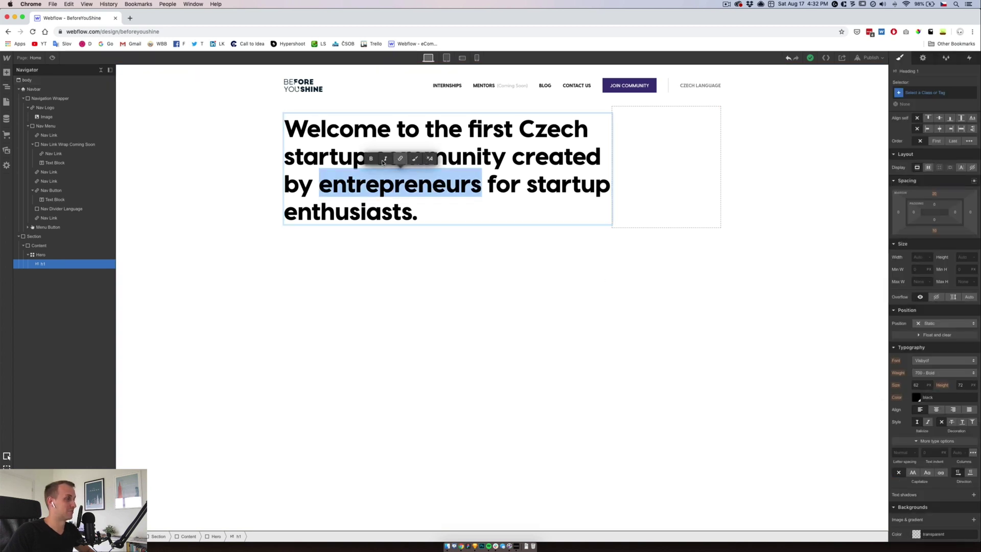
# Wrap 'entrepreneurs' in a span coloured Main Violet with class main-heading-span-violet
pyautogui.click(416, 159)
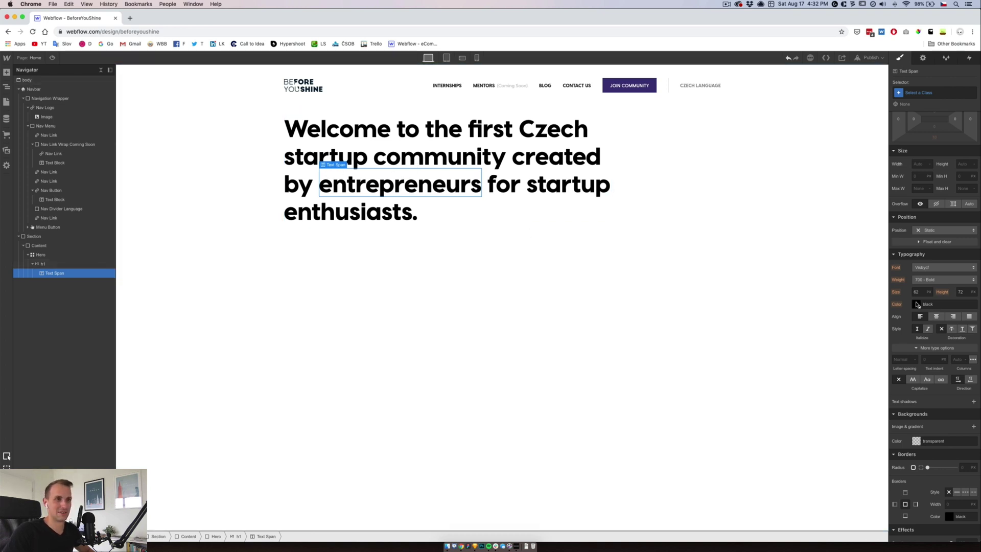
pyautogui.click(919, 305)
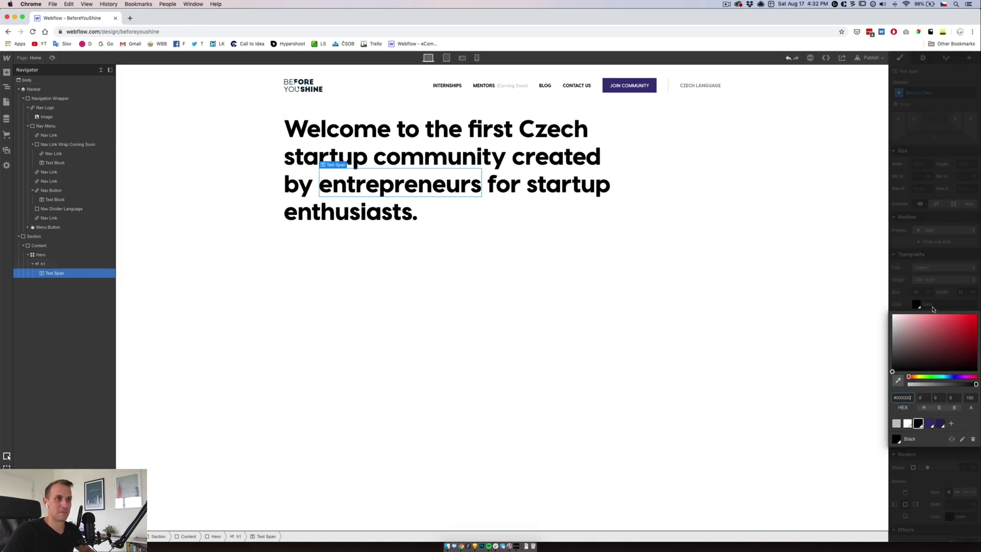
pyautogui.click(931, 422)
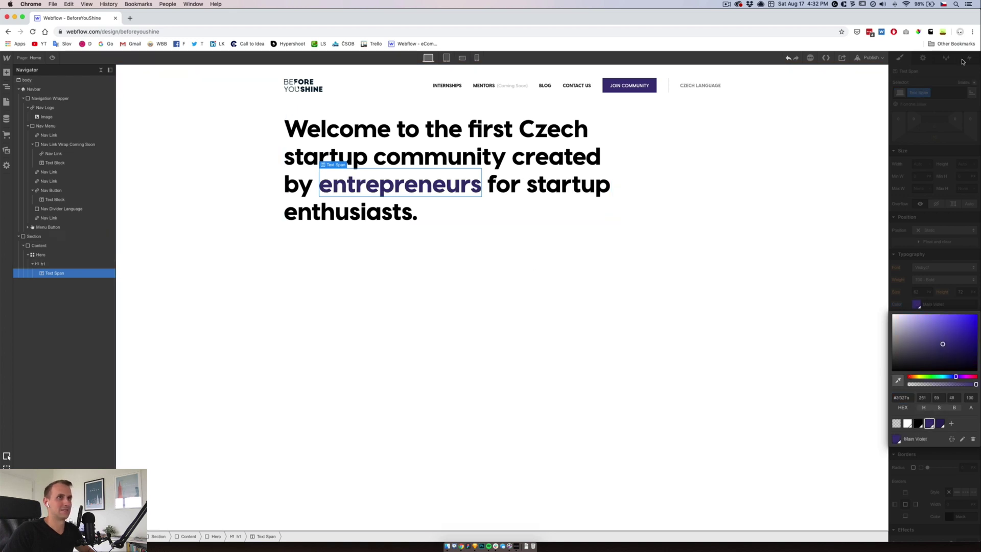
pyautogui.click(924, 92)
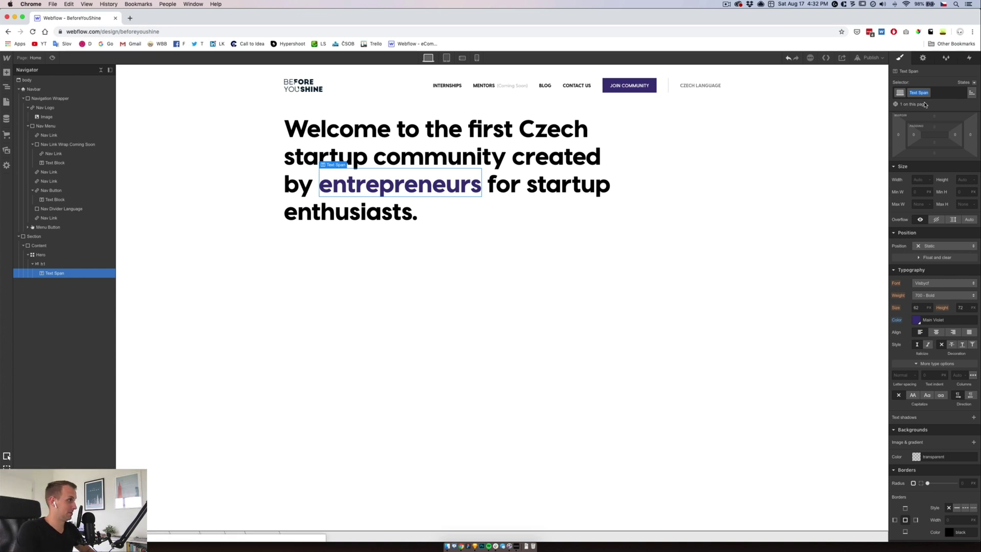
pyautogui.write('main-heading-spa')
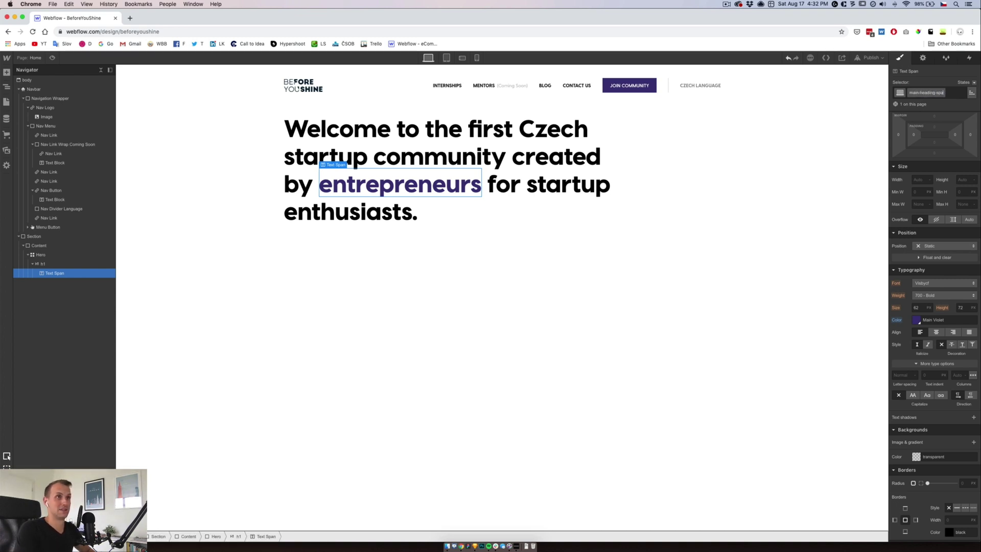
pyautogui.write('n-violet')
pyautogui.press('Return')
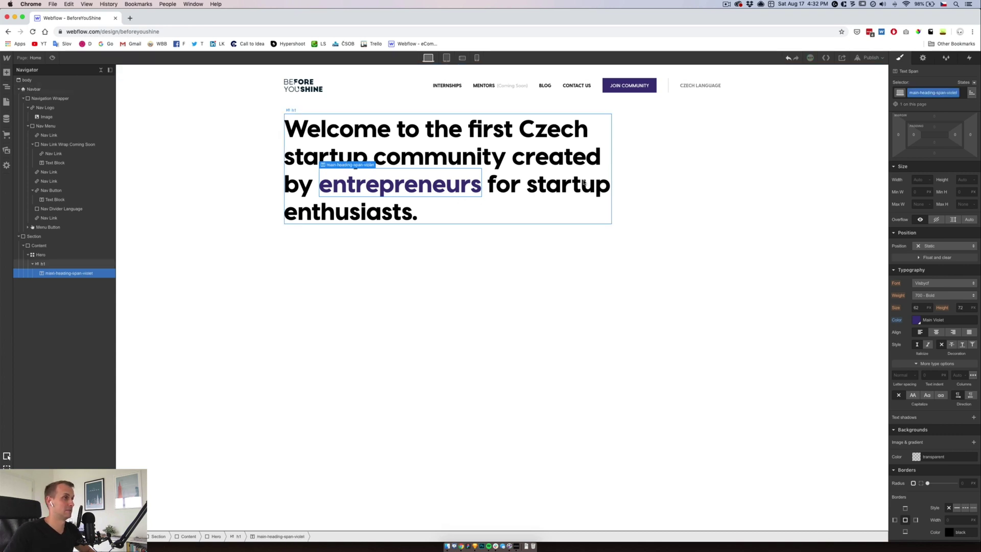
# Wrap 'startup enthusiasts' in a span and apply the main-heading-span-violet class
pyautogui.click(565, 187)
pyautogui.doubleClick(545, 184)
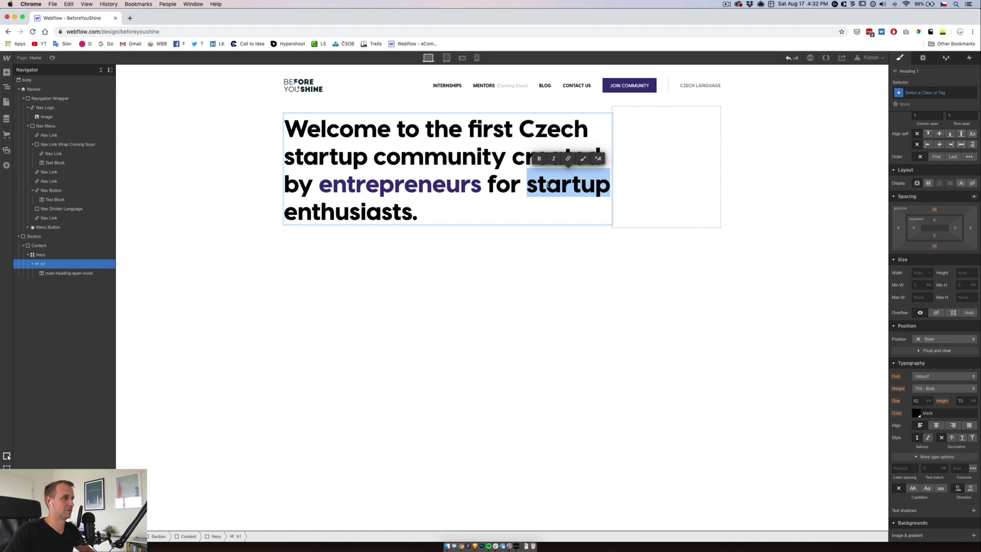
pyautogui.moveTo(527, 185); pyautogui.dragTo(413, 212)
pyautogui.click(463, 158)
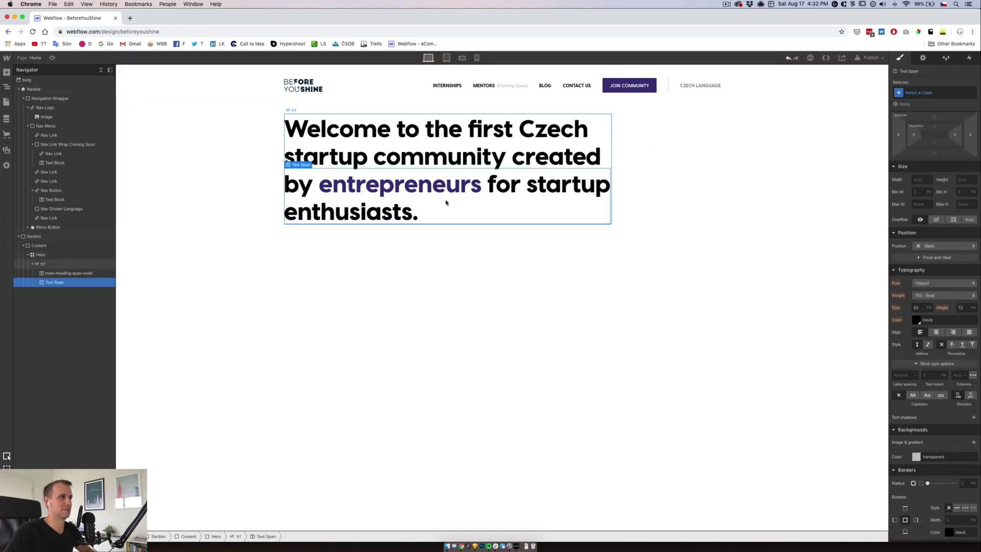
pyautogui.click(926, 93)
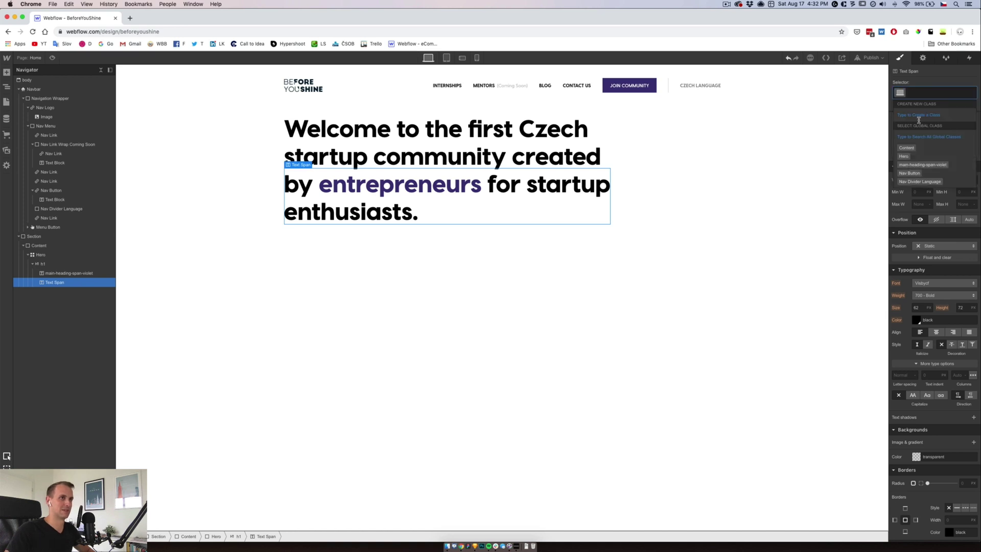
pyautogui.click(923, 164)
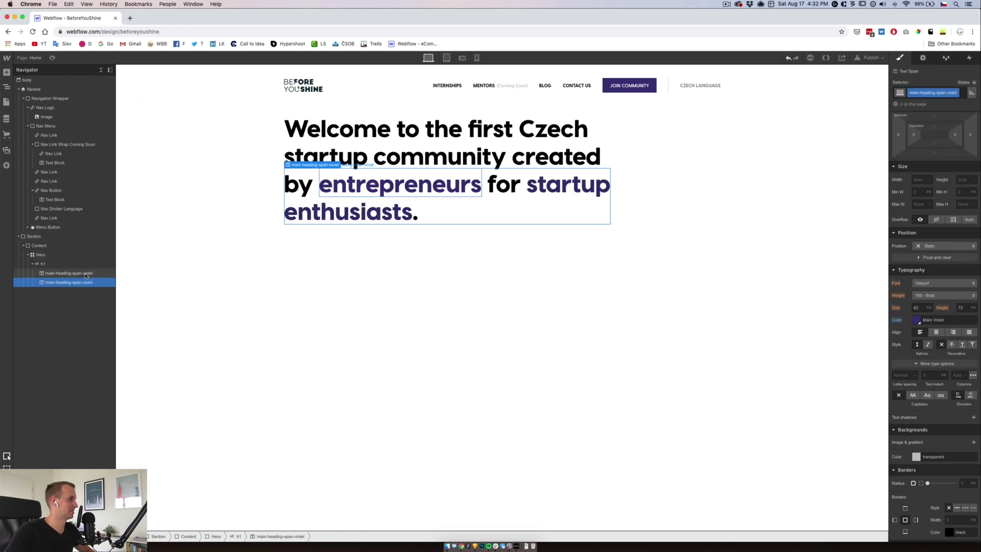
pyautogui.click(43, 264)
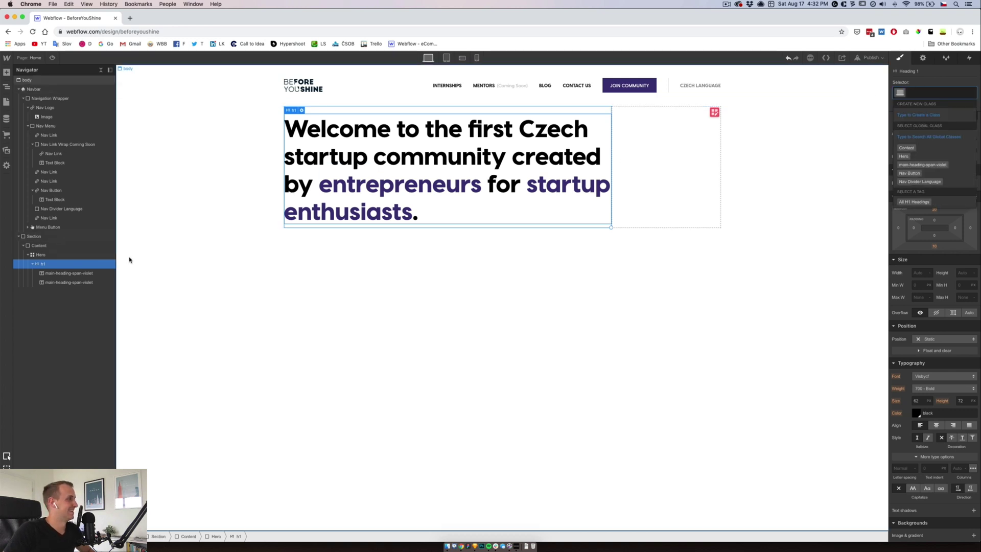
pyautogui.click(39, 255)
pyautogui.click(33, 265)
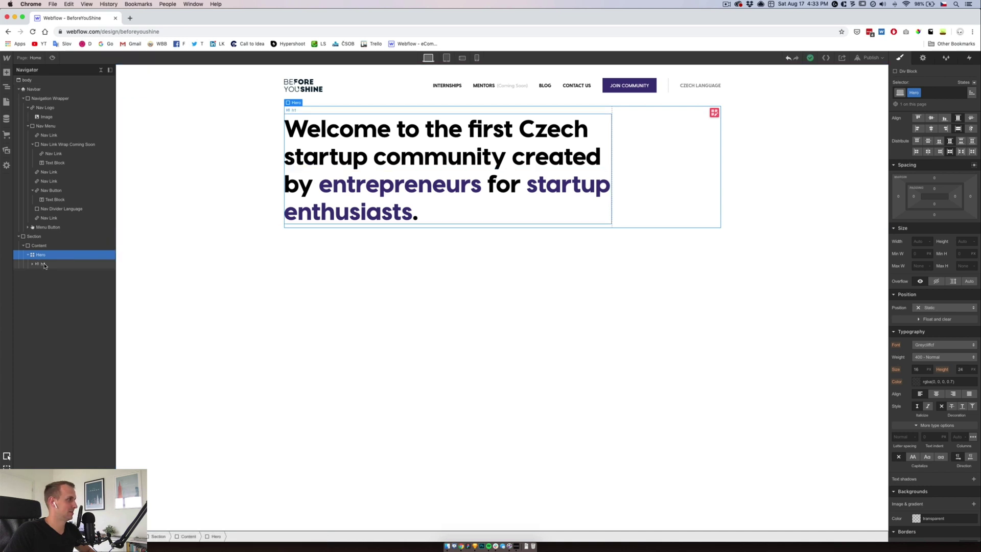
# Measure the 37 px distance from HELLO! to the headline in Sketch
pyautogui.click(475, 546)
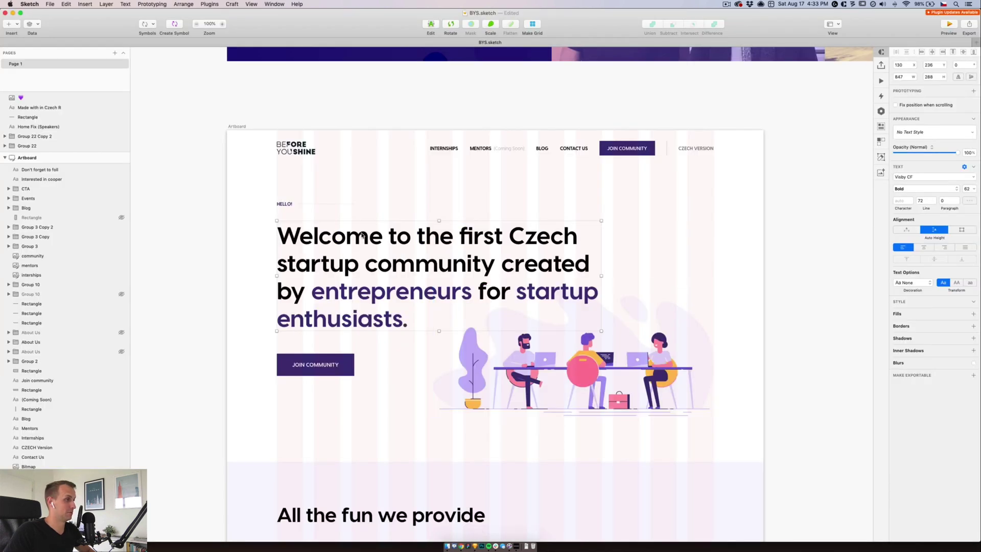
pyautogui.press('alt')
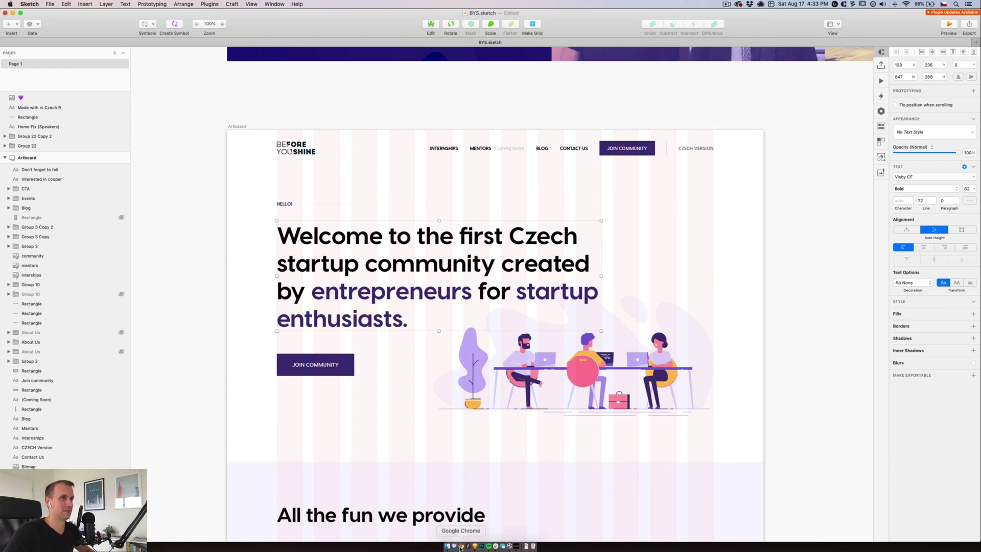
pyautogui.press('alt')
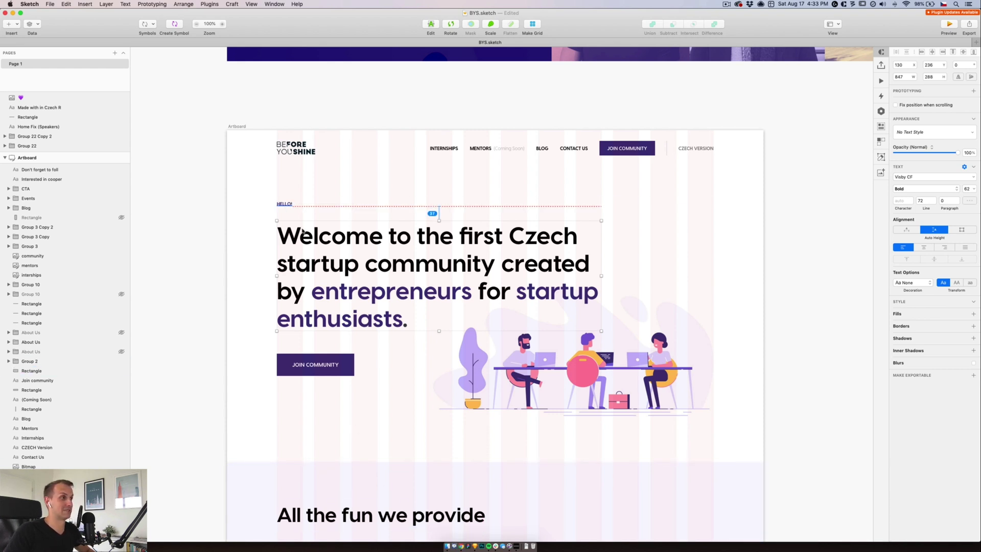
# Give the h1 a 36 top margin and a 60 bottom margin
pyautogui.click(461, 546)
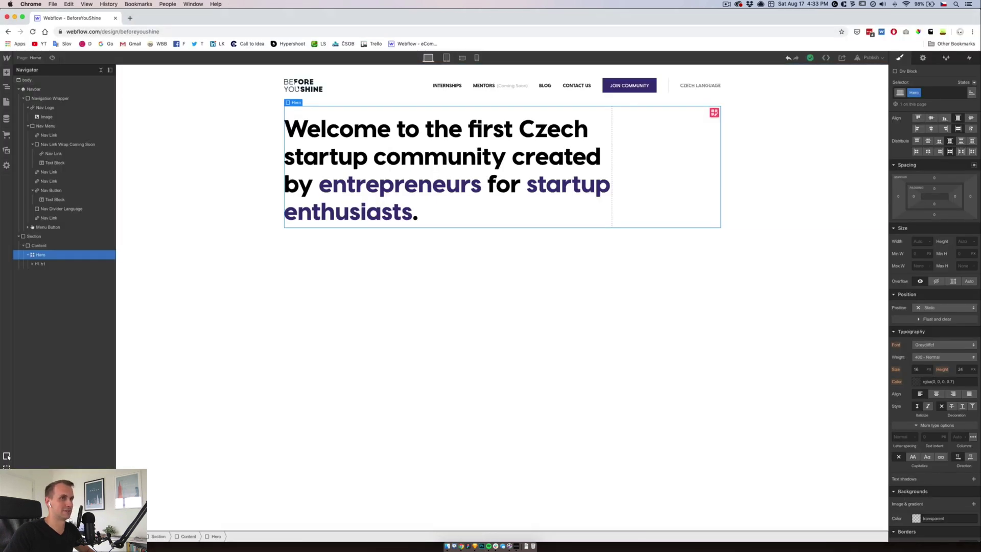
pyautogui.click(41, 263)
pyautogui.click(934, 209)
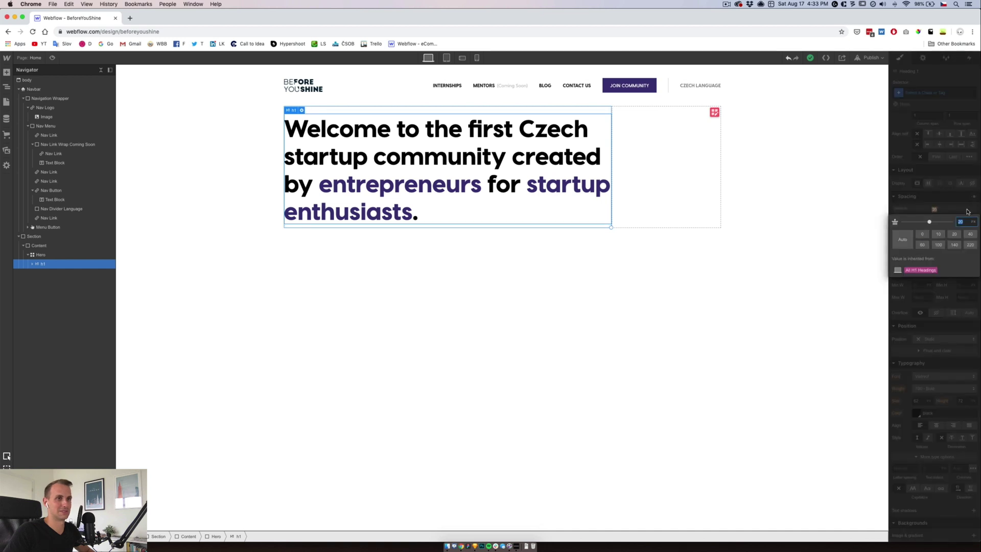
pyautogui.write('36')
pyautogui.press('Return')
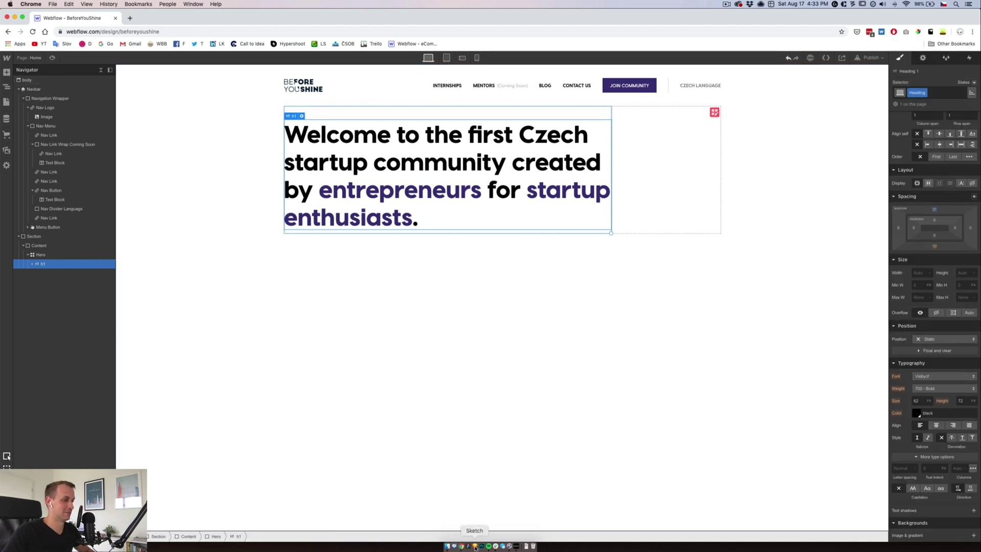
pyautogui.click(476, 547)
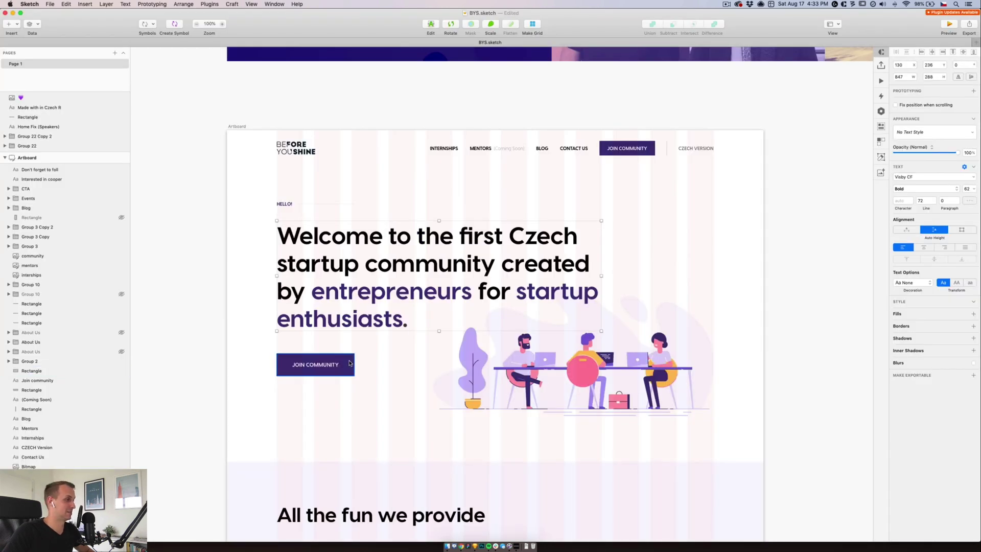
pyautogui.click(461, 546)
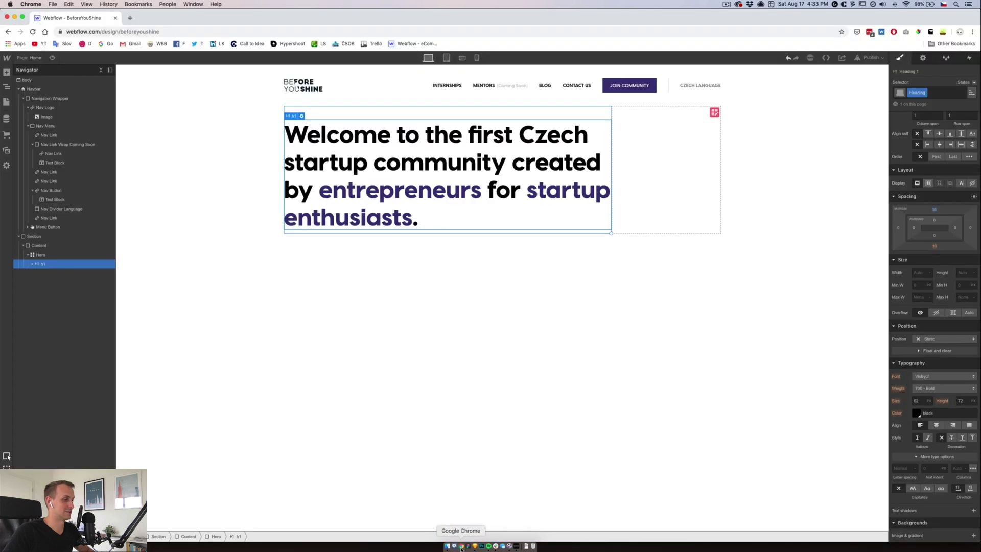
pyautogui.click(941, 246)
pyautogui.write('60')
pyautogui.press('Return')
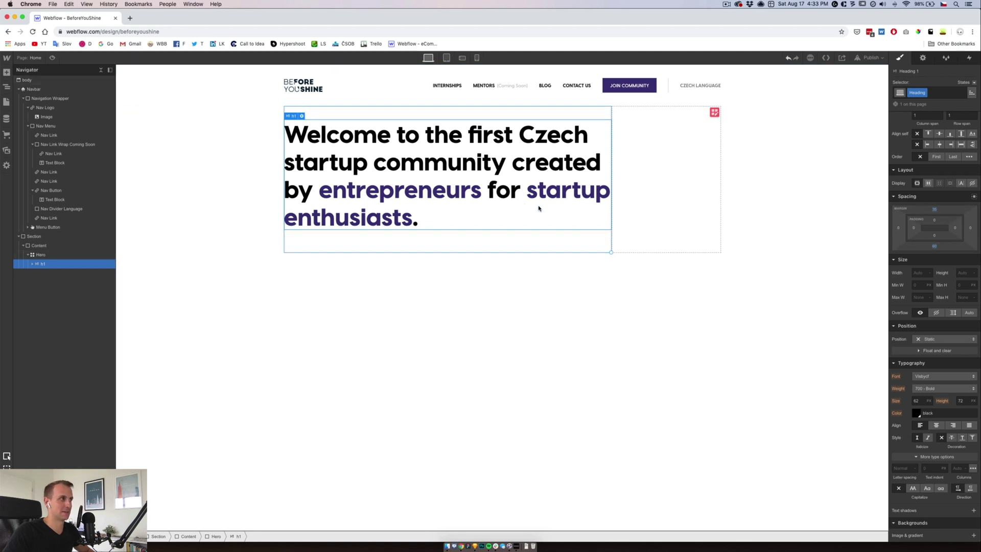
# Keep the 700 Bold weight and assign the heading a new Hero Heading class
pyautogui.click(943, 388)
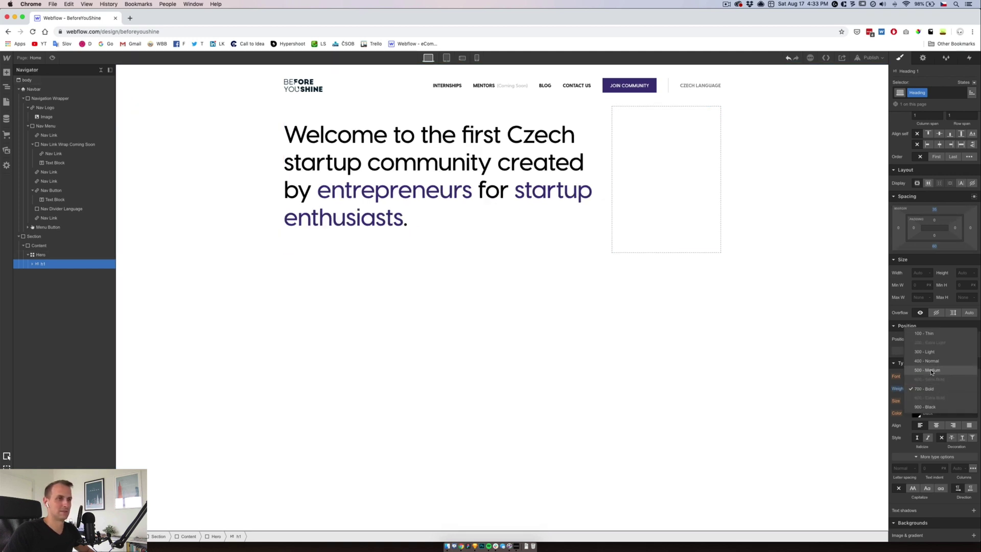
pyautogui.click(646, 282)
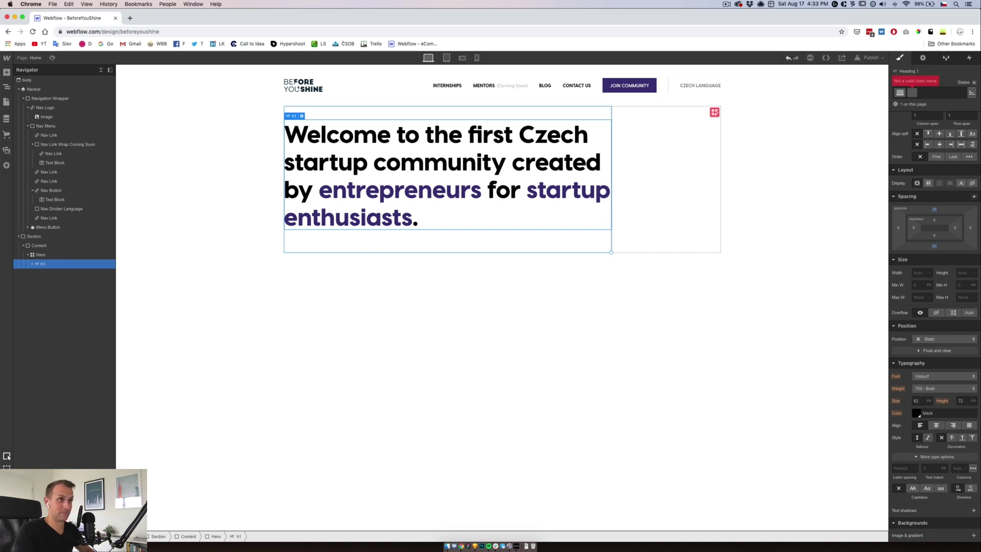
pyautogui.write('Headi')
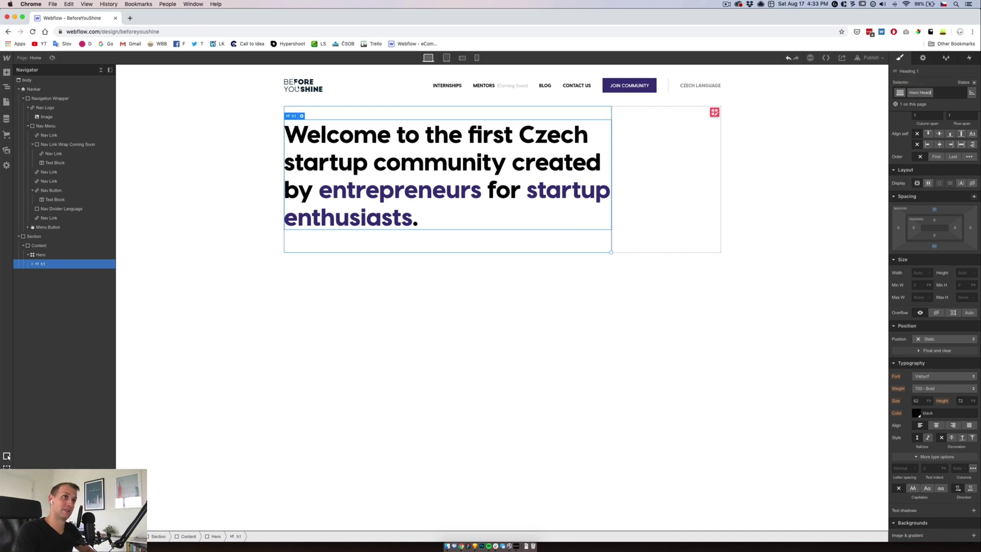
pyautogui.write('ng')
pyautogui.press('Return')
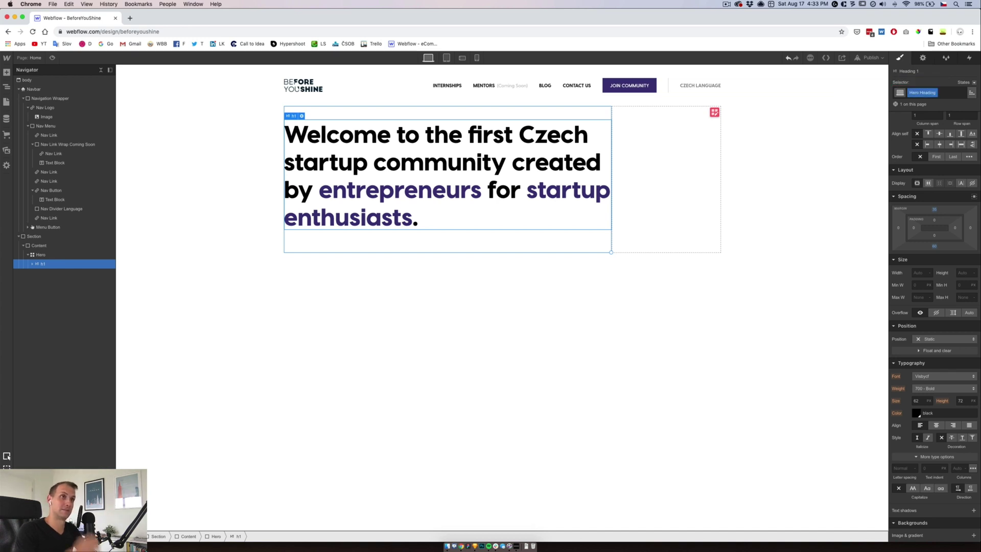
# Wrap the hero h1 heading inside a new Div Block
pyautogui.click(40, 255)
pyautogui.click(7, 72)
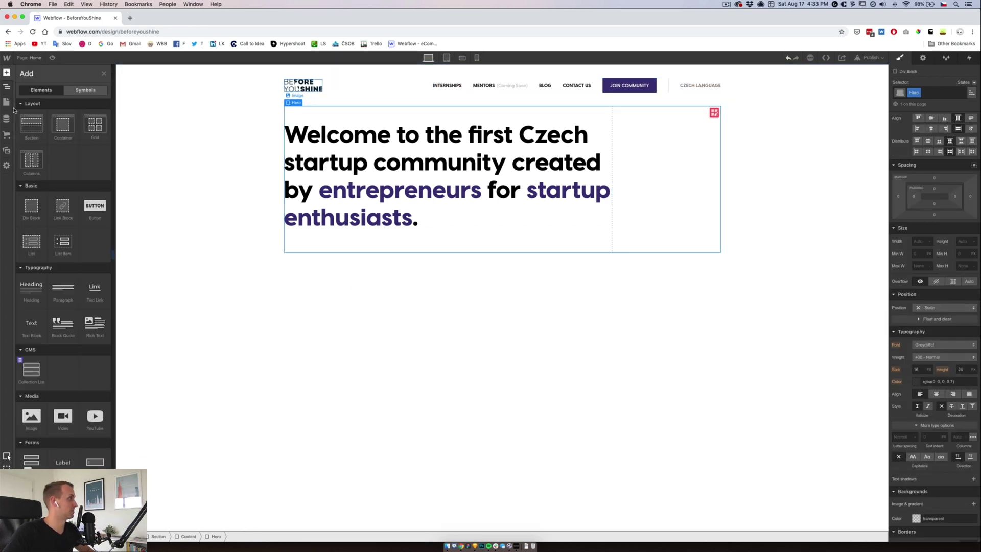
pyautogui.click(7, 87)
pyautogui.click(42, 265)
pyautogui.moveTo(46, 272); pyautogui.dragTo(46, 271)
pyautogui.click(50, 262)
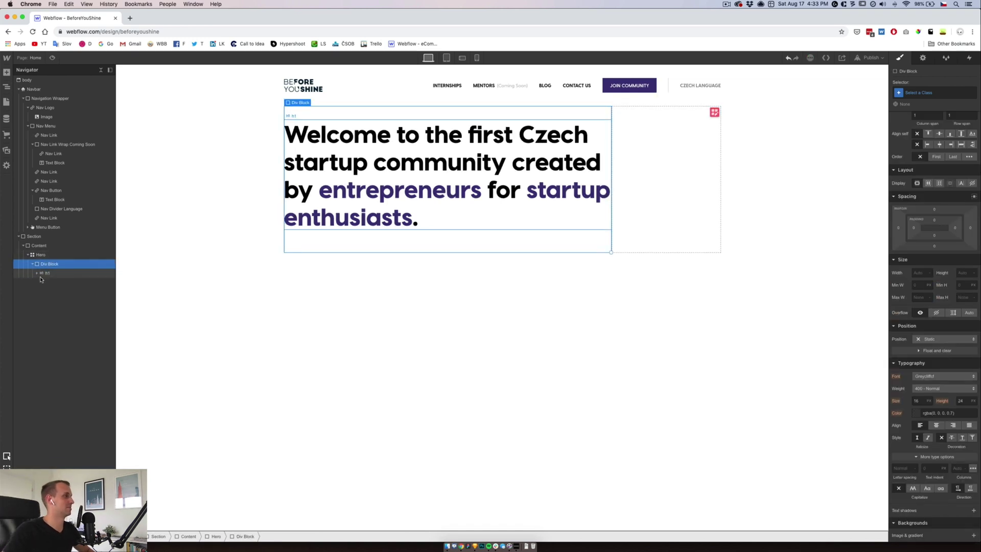
pyautogui.click(43, 273)
# Add a text block above the heading and an empty Div Block below it, then target its Height
pyautogui.click(7, 73)
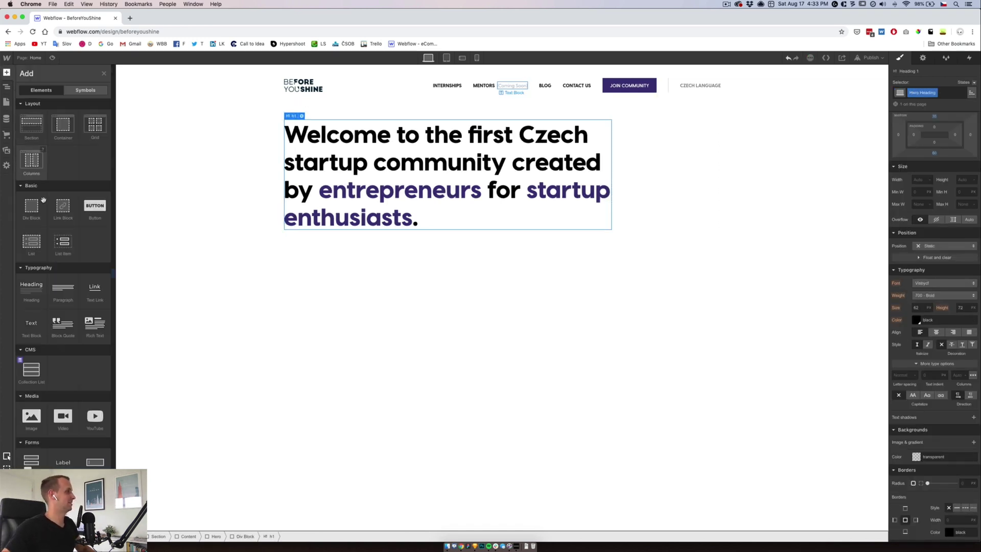
pyautogui.click(31, 326)
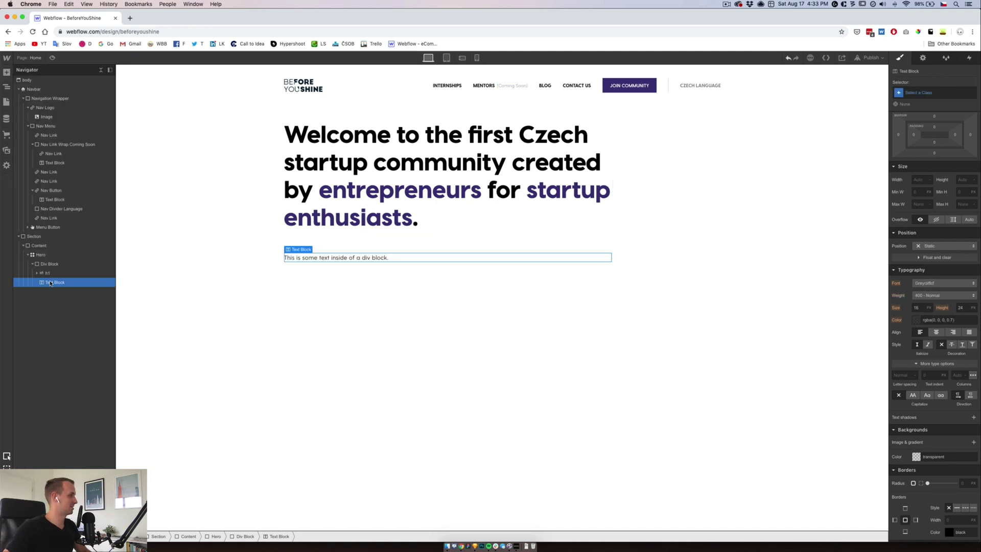
pyautogui.moveTo(51, 278); pyautogui.dragTo(51, 270)
pyautogui.click(7, 72)
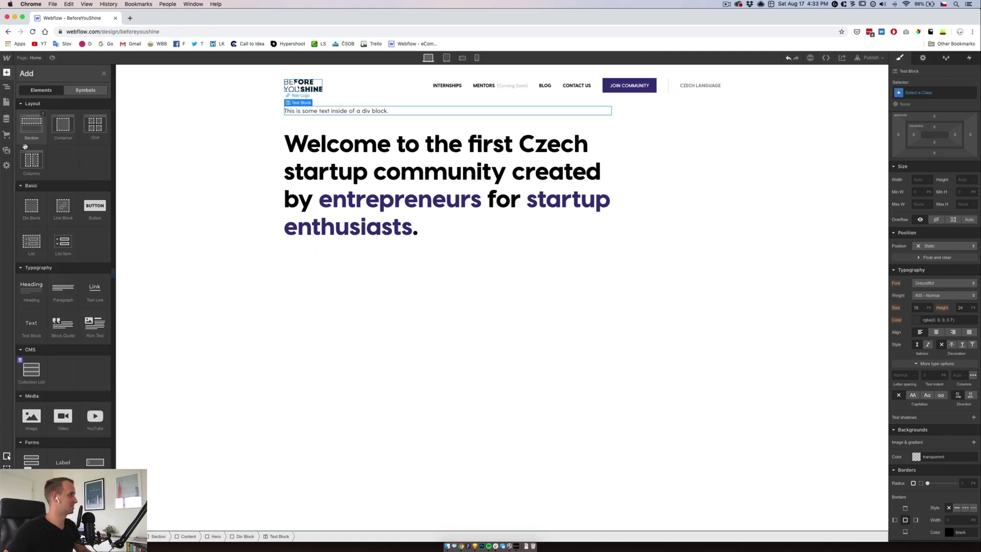
pyautogui.click(32, 207)
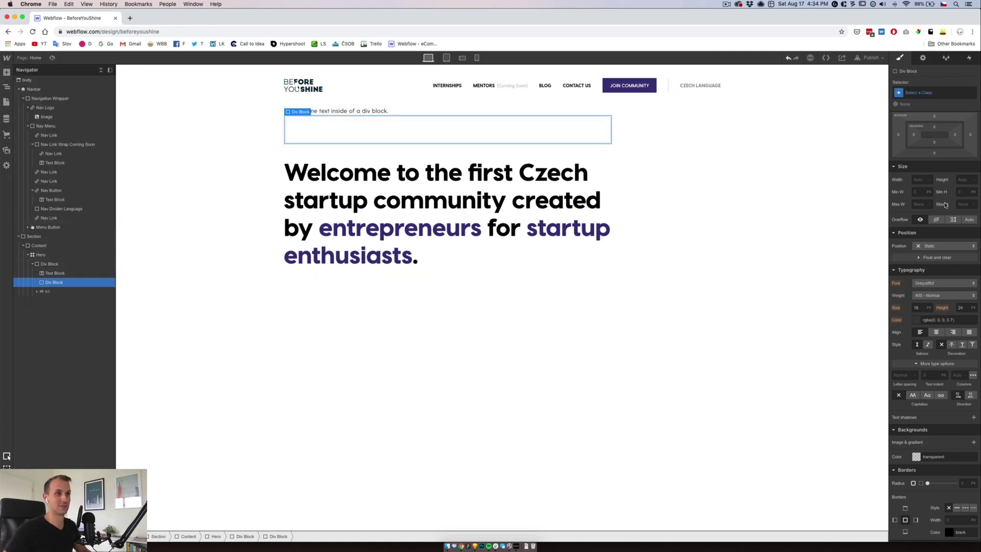
pyautogui.click(962, 179)
# Give the new block a 1 px height and measure the HELLO! line in Sketch
pyautogui.write('1')
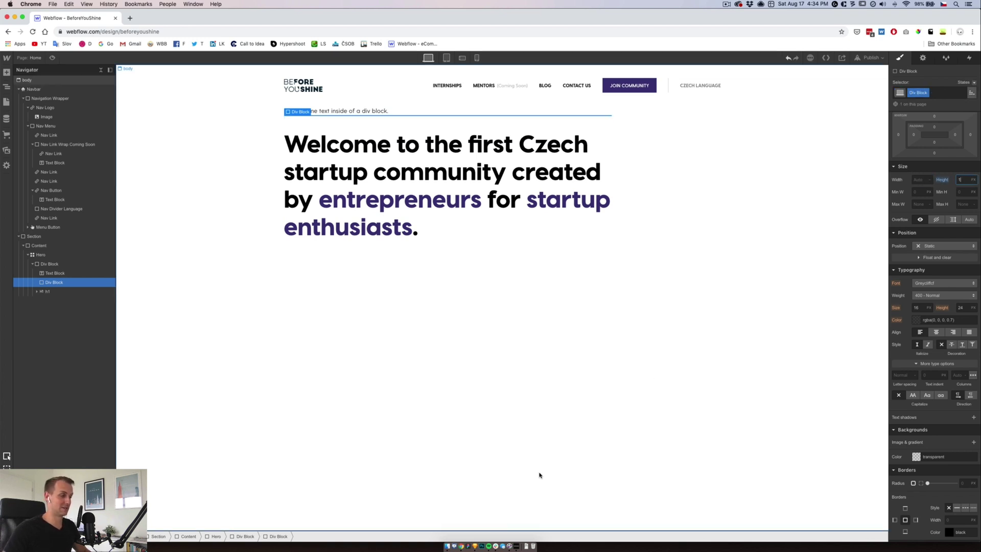
pyautogui.click(474, 546)
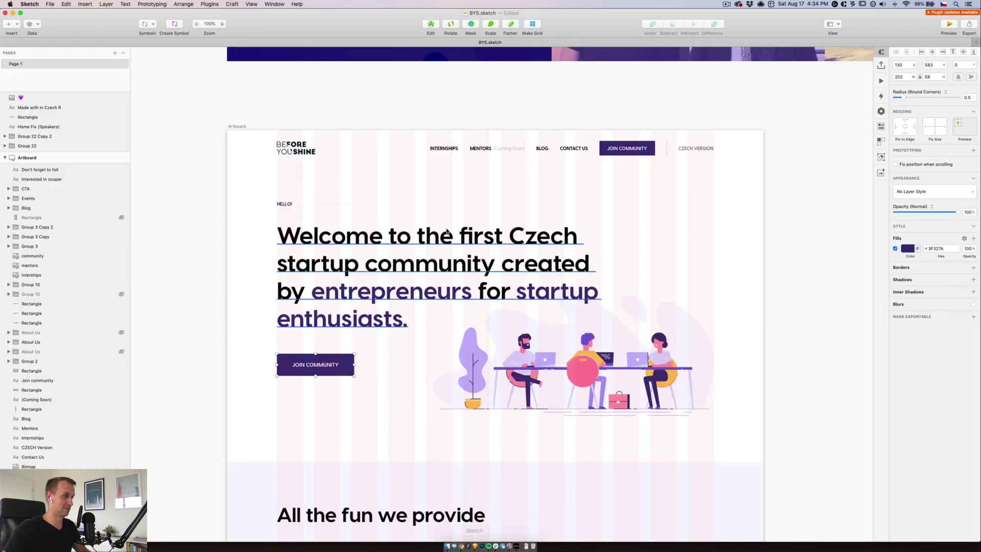
pyautogui.click(332, 205)
pyautogui.press('alt')
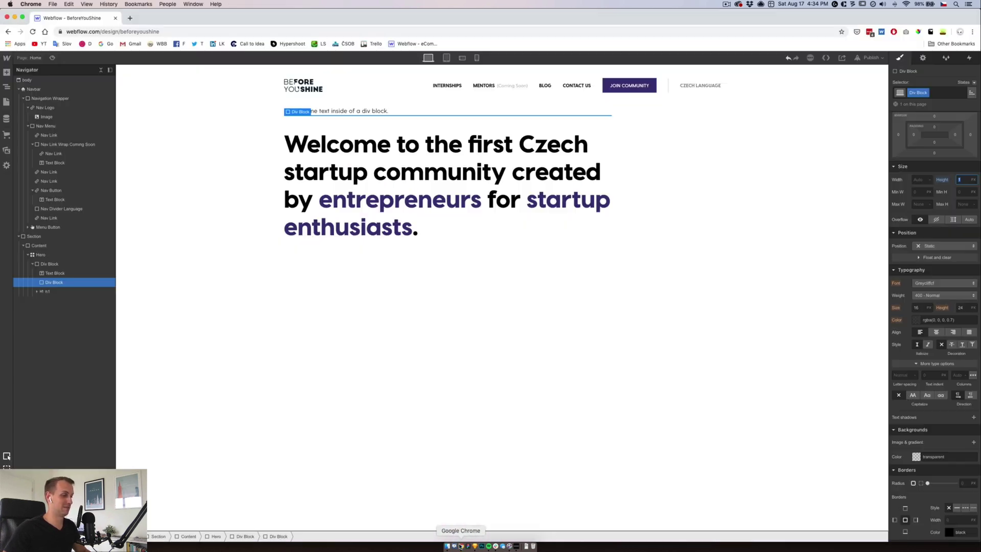
pyautogui.click(461, 546)
# Make the line 145 px wide, Main Violet, with opacity 20
pyautogui.click(918, 180)
pyautogui.write('145')
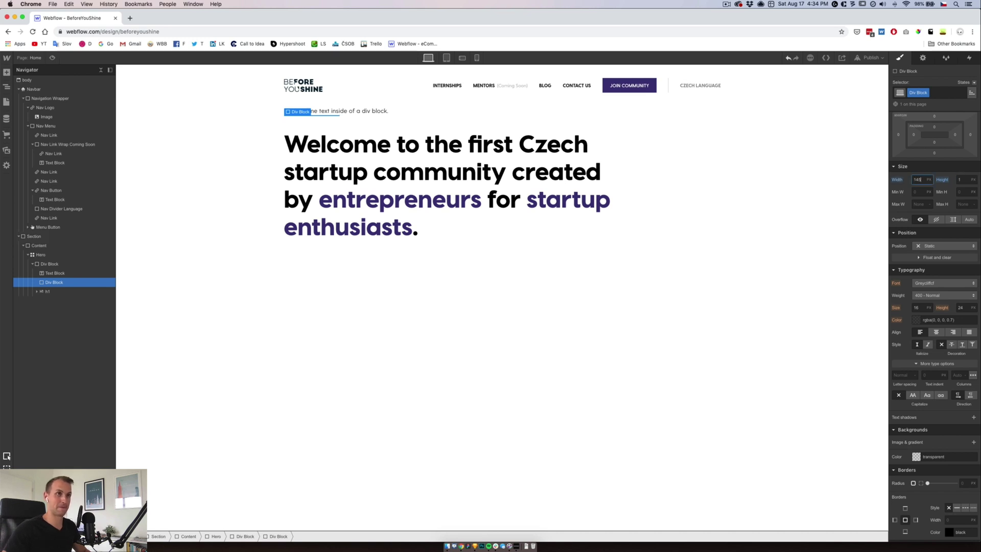
pyautogui.click(917, 320)
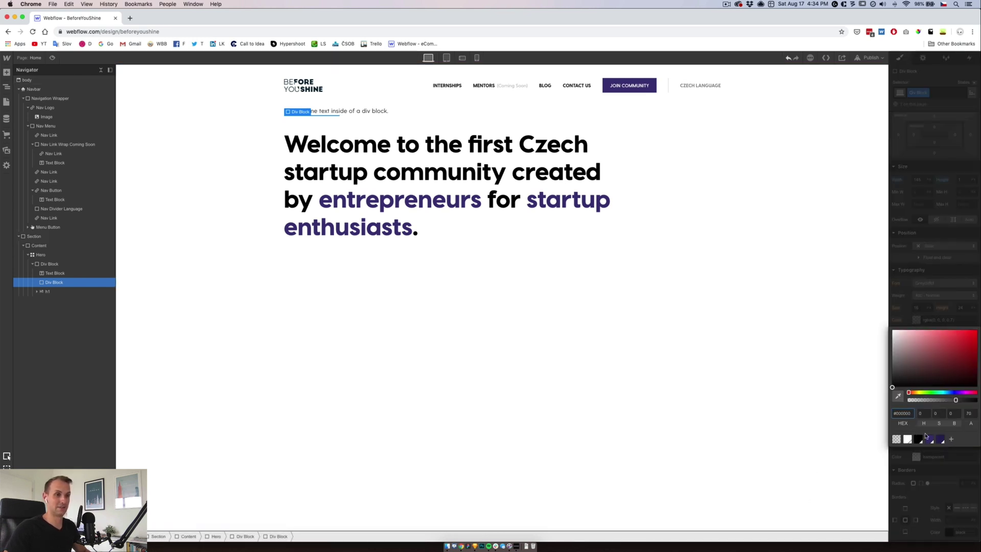
pyautogui.click(932, 441)
pyautogui.click(956, 508)
pyautogui.scroll(-3, 960, 520)
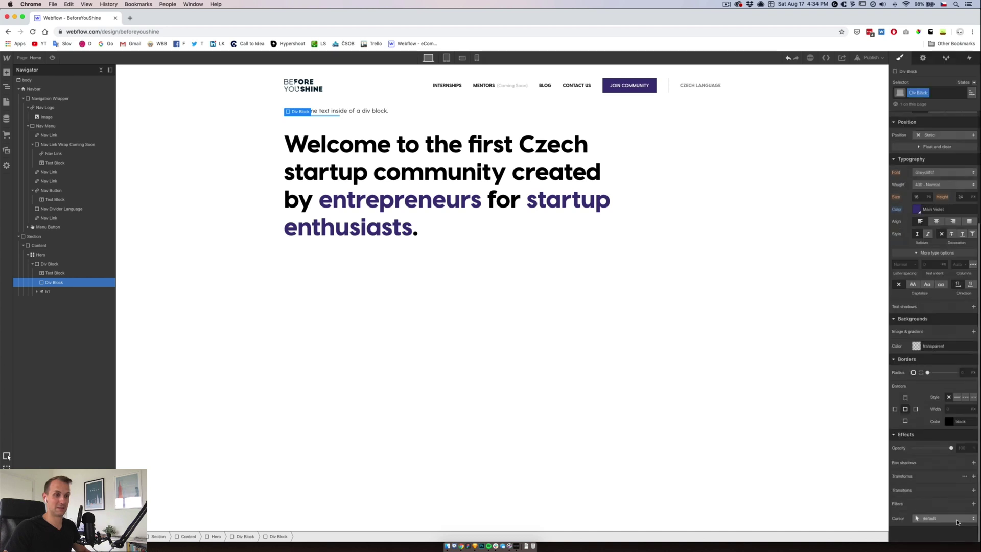
pyautogui.click(963, 449)
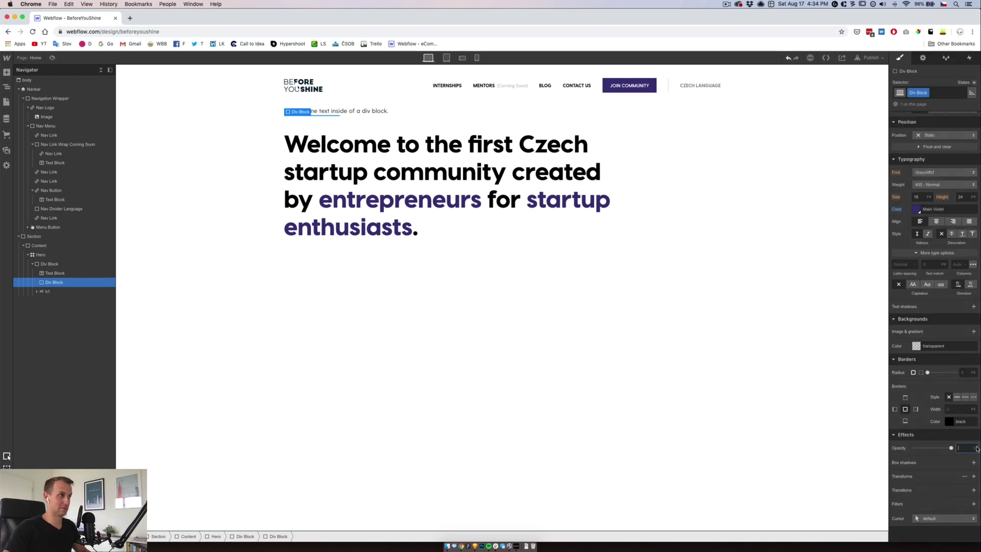
pyautogui.write('20')
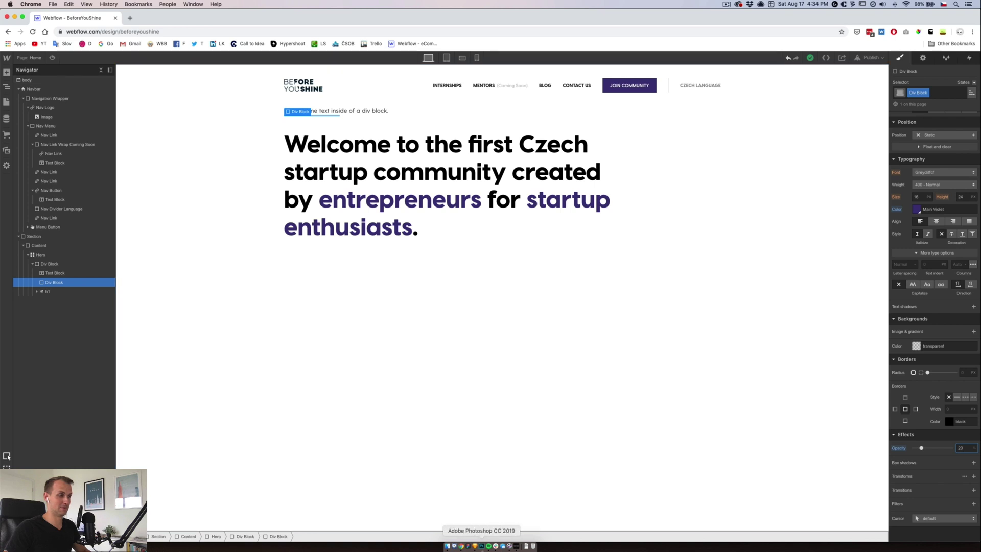
# Compare the line's size and opacity with Sketch's nav divider and Webflow's language divider
pyautogui.click(475, 546)
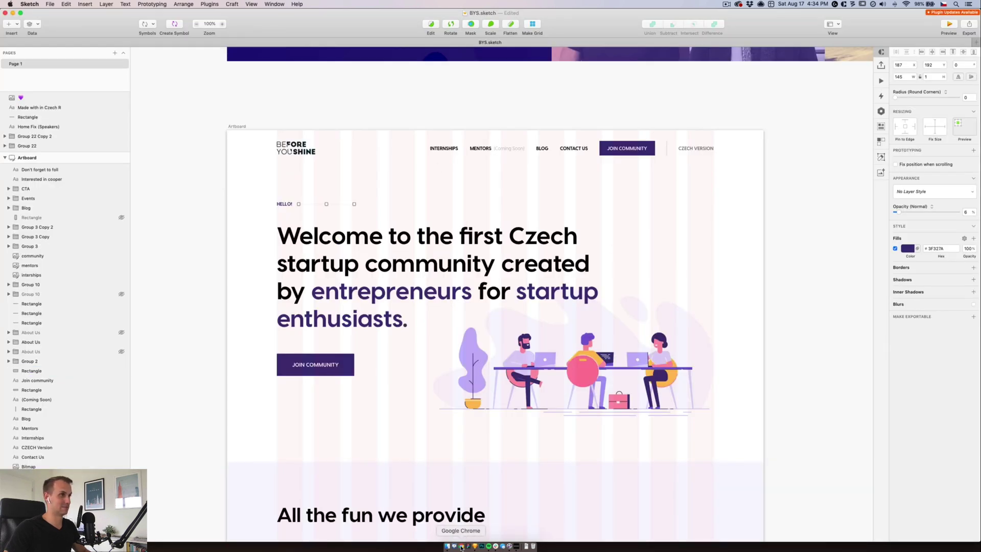
pyautogui.click(666, 150)
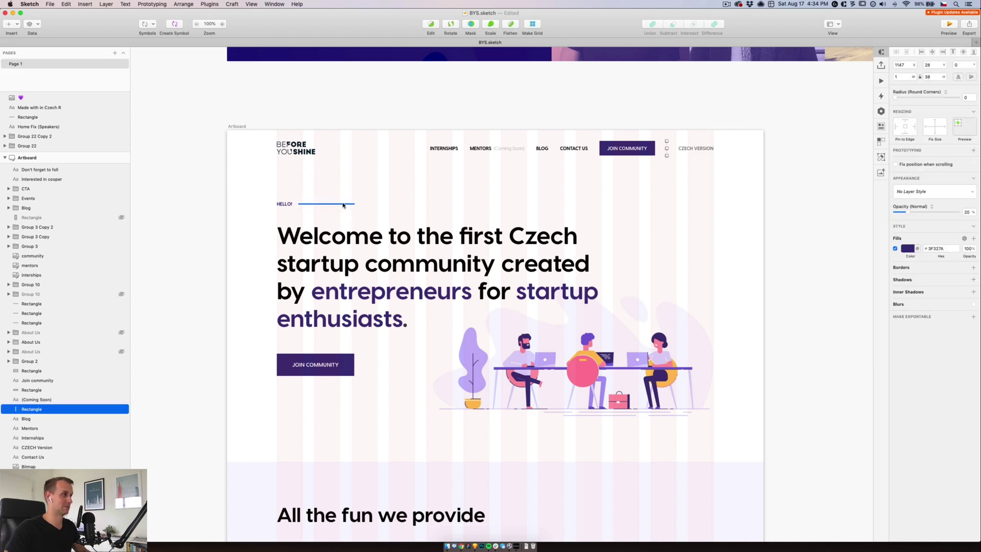
pyautogui.click(345, 204)
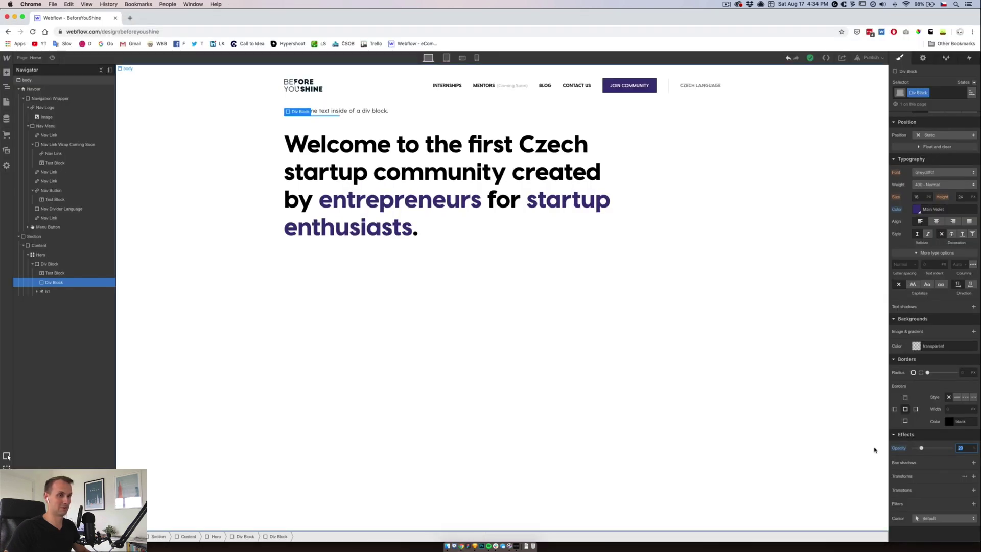
pyautogui.click(670, 88)
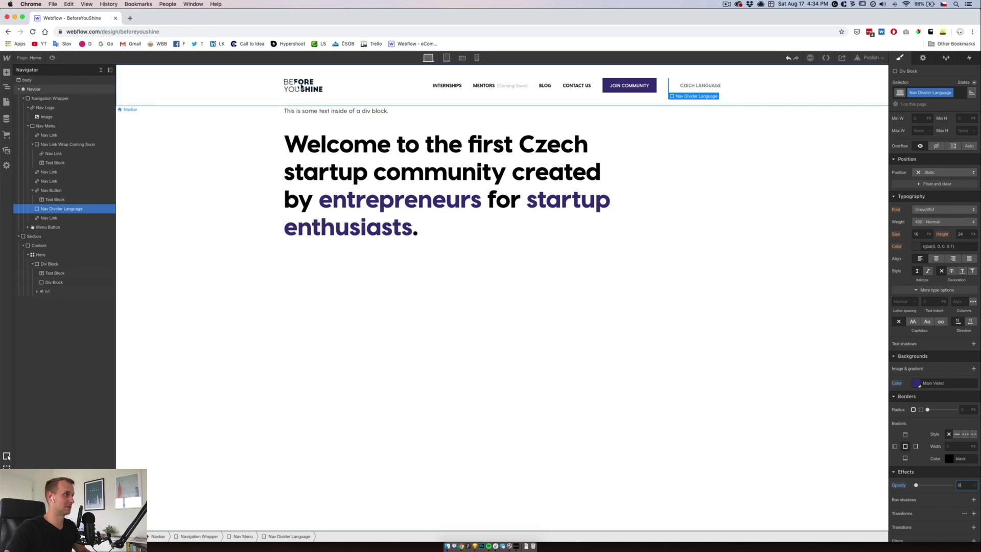
pyautogui.click(344, 111)
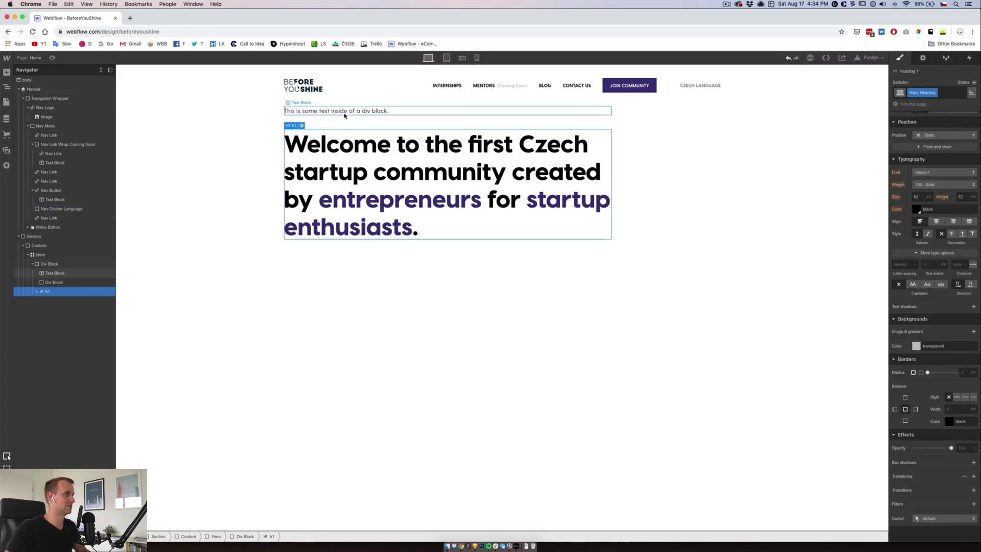
# Replace the placeholder text block's content with 'Hello!'
pyautogui.click(156, 251)
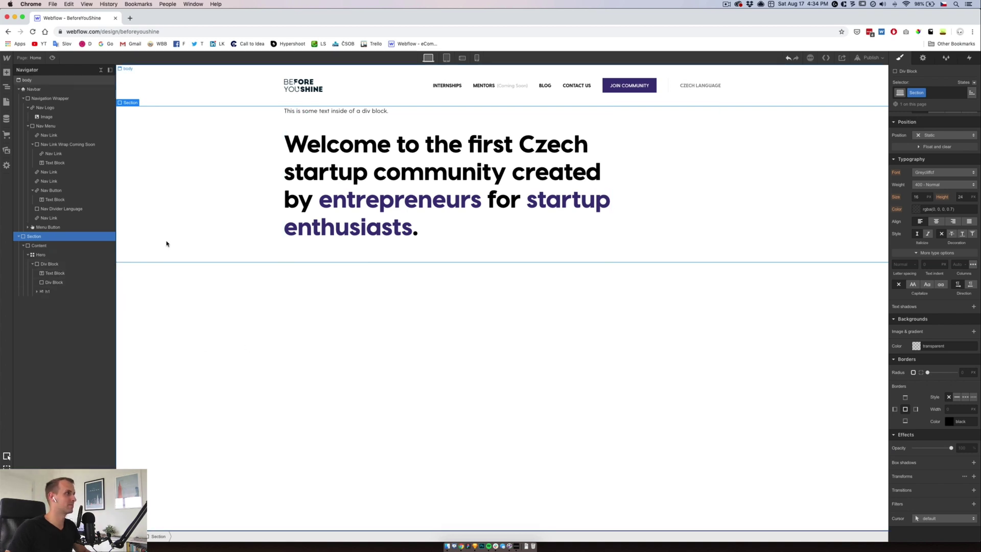
pyautogui.click(51, 274)
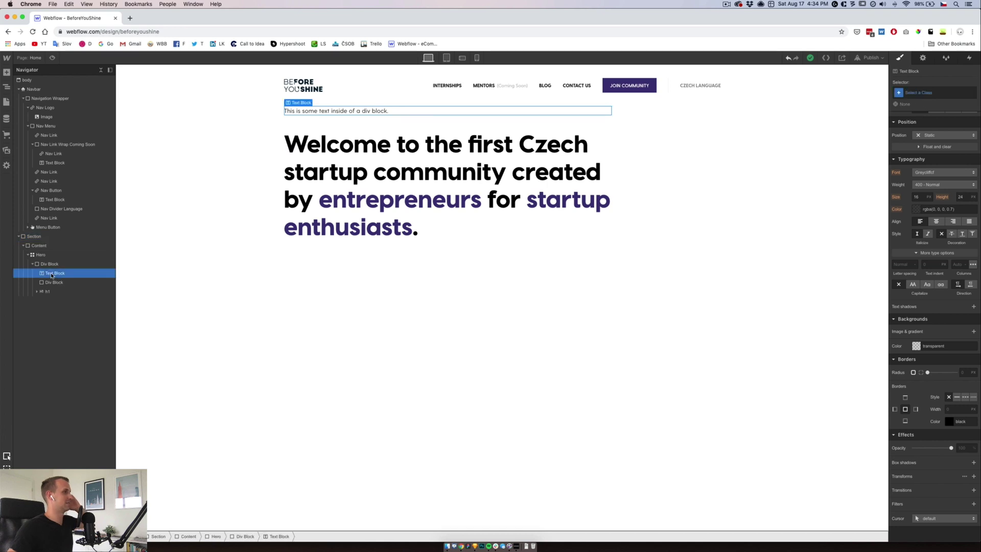
pyautogui.doubleClick(342, 110)
pyautogui.press('super+a')
pyautogui.write('Hello')
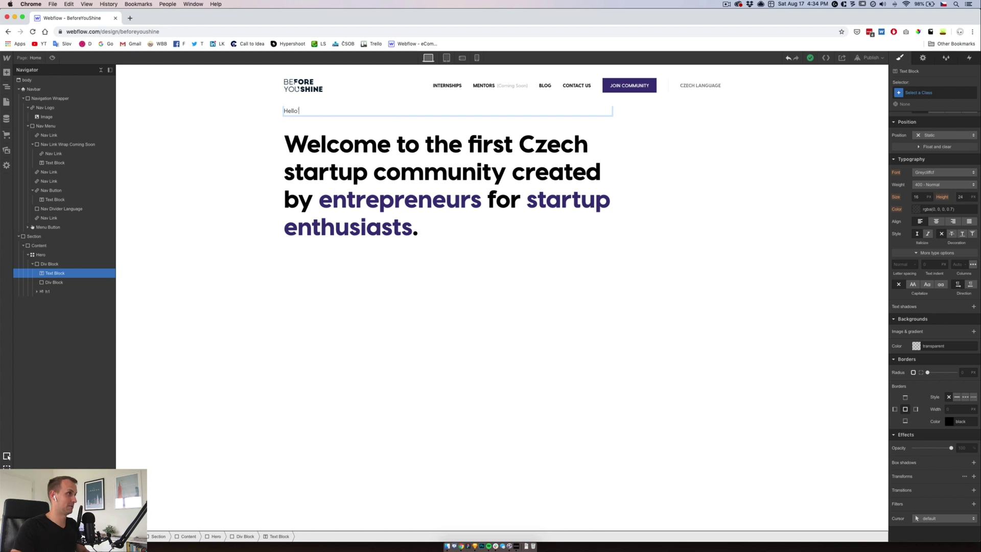
pyautogui.write("'")
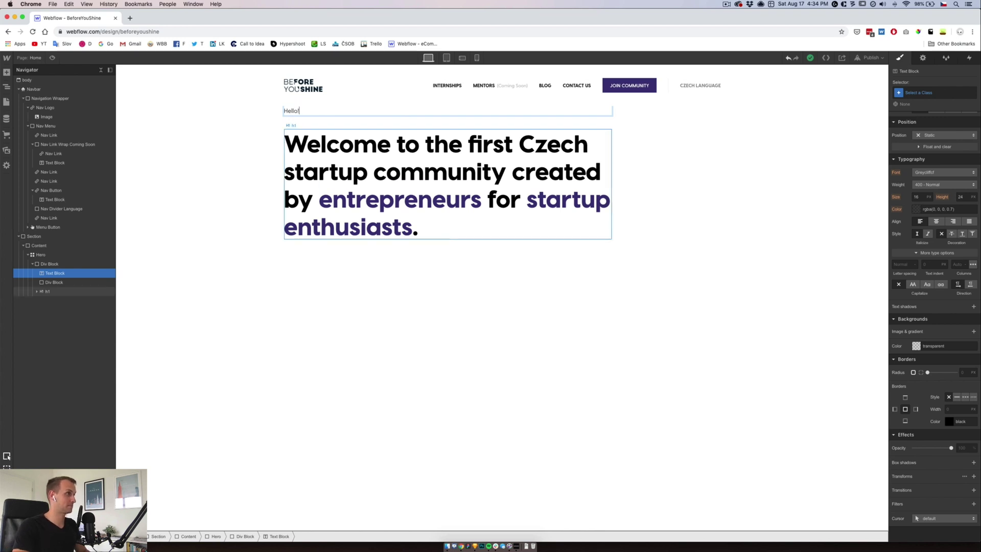
pyautogui.press('Escape')
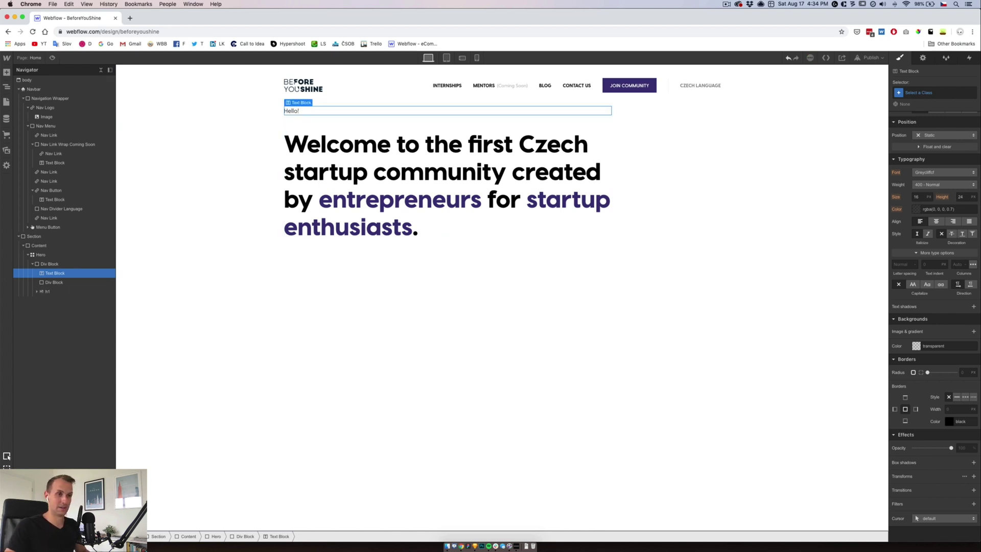
# Style the label 12 px, Main Violet, Visbycf Bold, uppercase, and compare it in Sketch
pyautogui.click(928, 199)
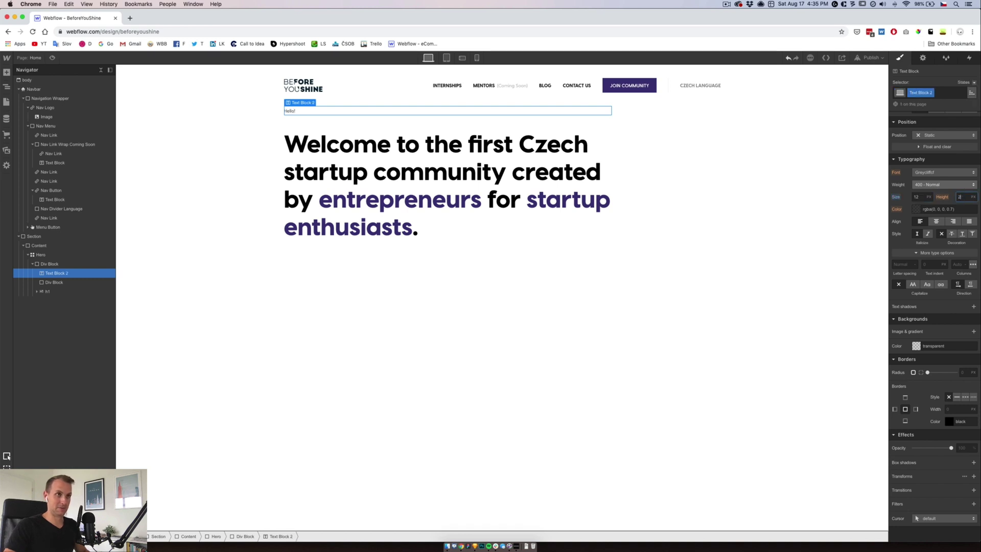
pyautogui.press('Return')
pyautogui.click(917, 210)
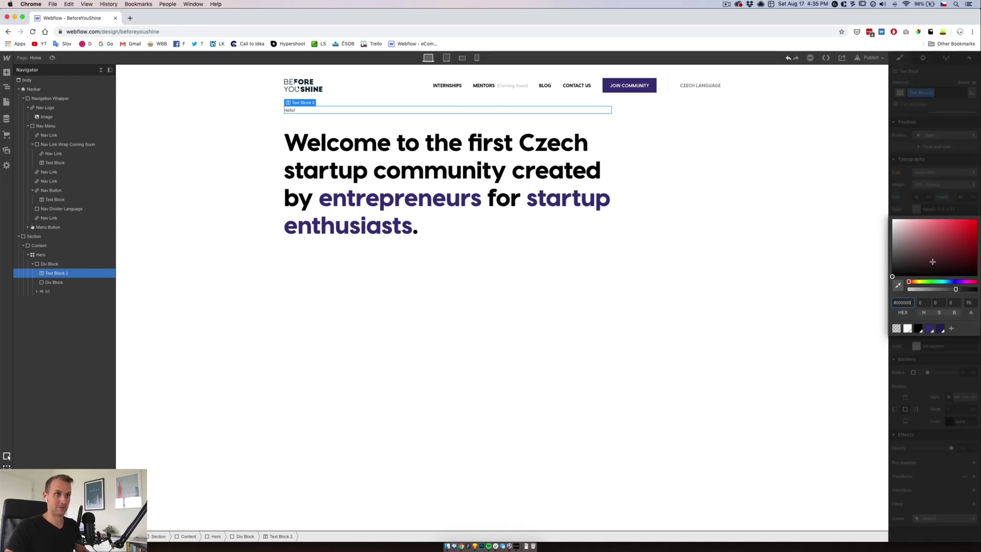
pyautogui.click(933, 332)
pyautogui.click(936, 173)
pyautogui.click(936, 172)
pyautogui.click(928, 339)
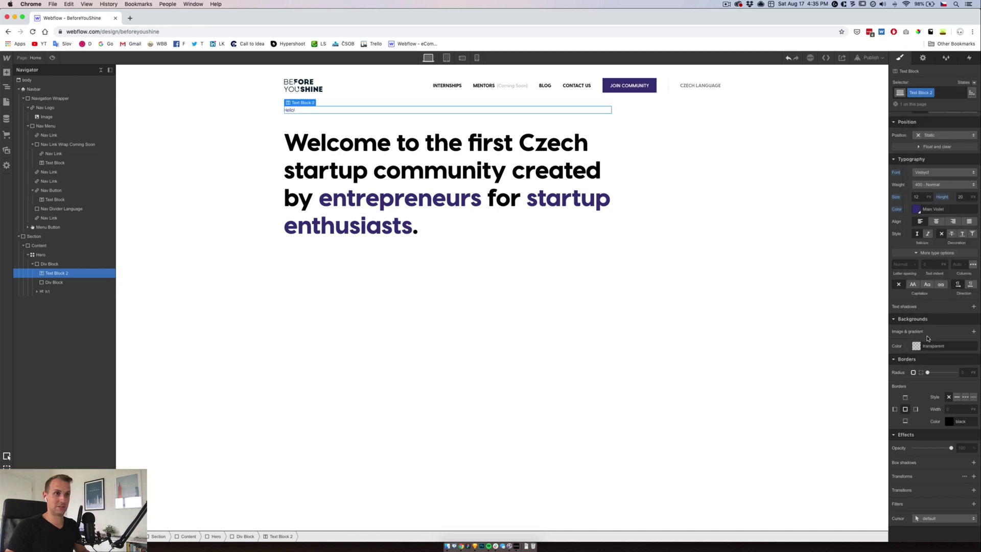
pyautogui.click(943, 183)
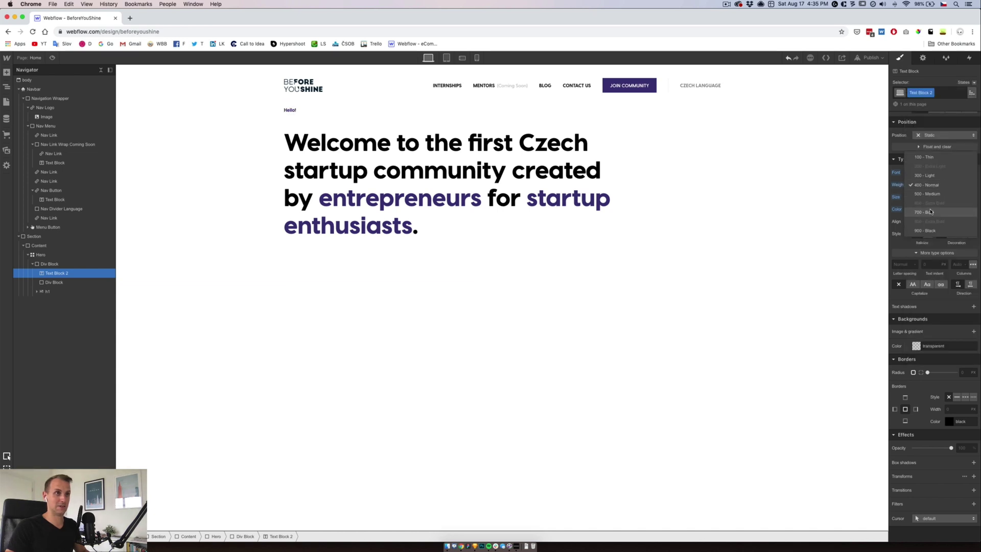
pyautogui.click(931, 212)
pyautogui.click(913, 284)
pyautogui.click(476, 546)
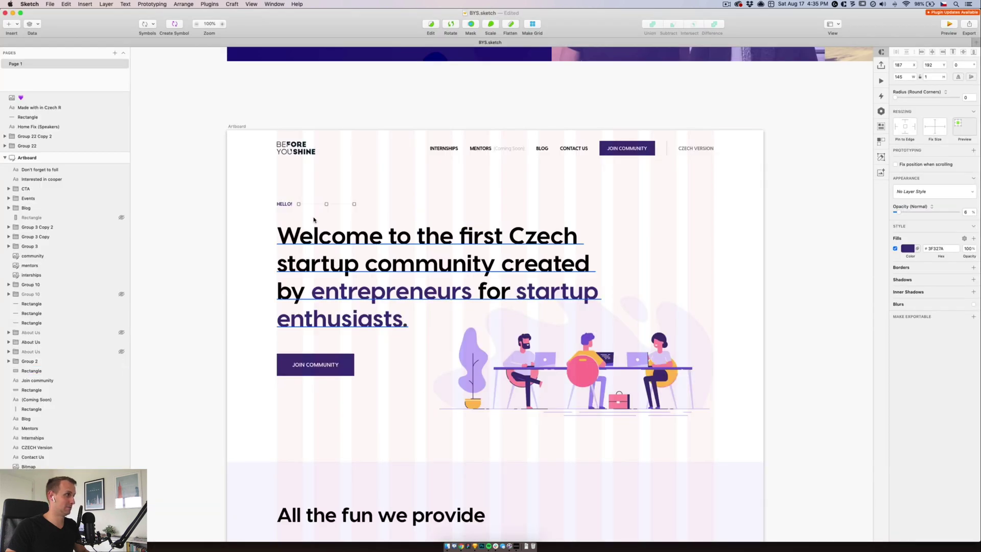
pyautogui.click(289, 207)
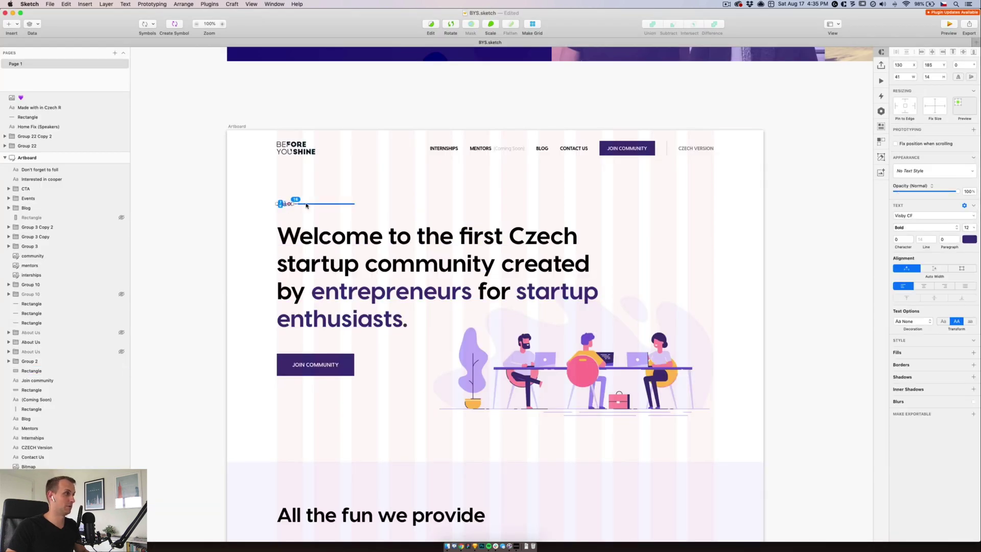
pyautogui.click(462, 546)
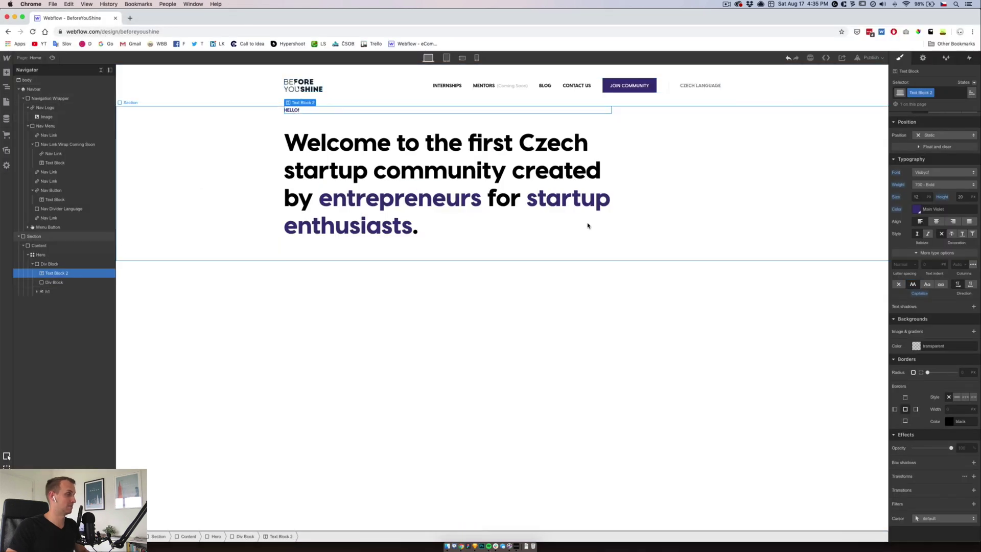
pyautogui.scroll(5, 971, 177)
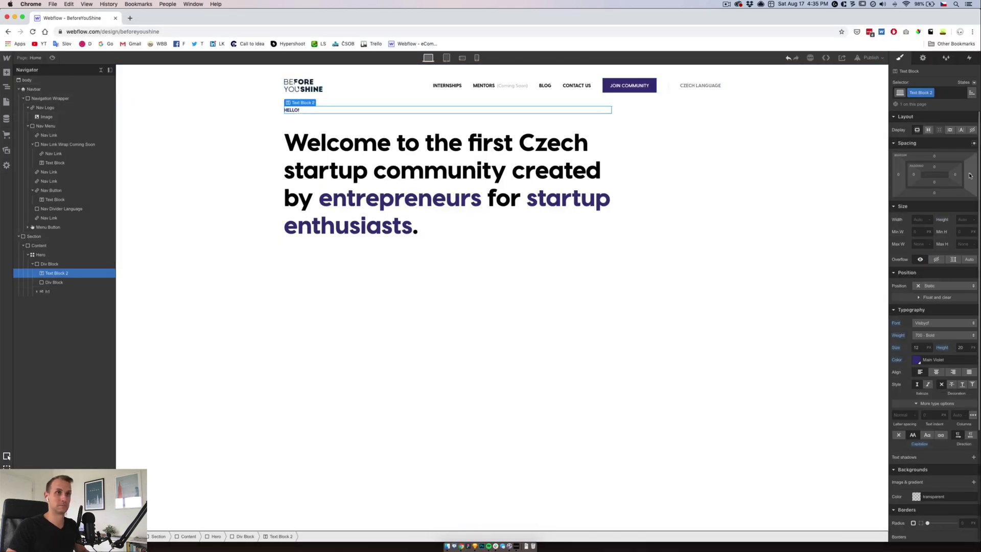
pyautogui.click(970, 176)
pyautogui.write('16')
pyautogui.press('Return')
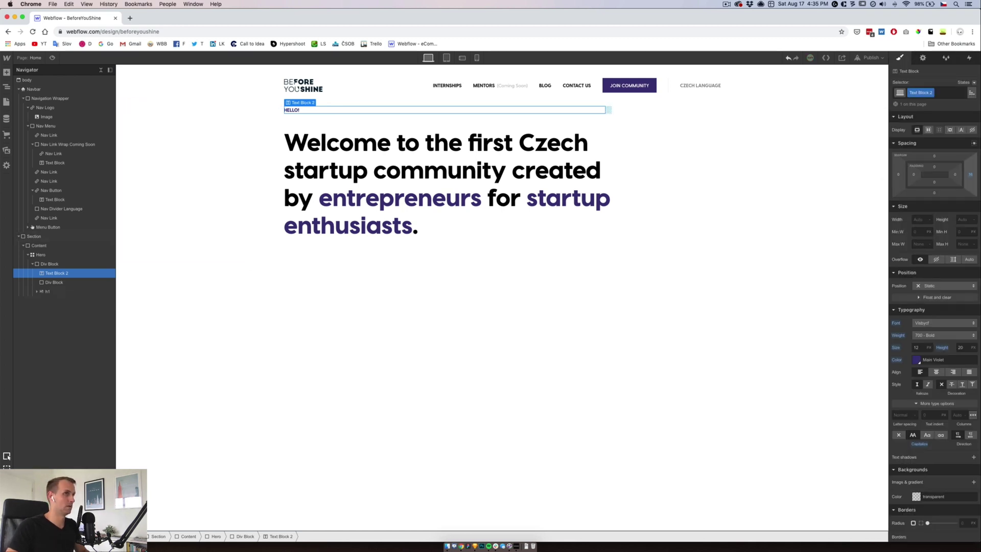
pyautogui.write('H4')
pyautogui.press('Return')
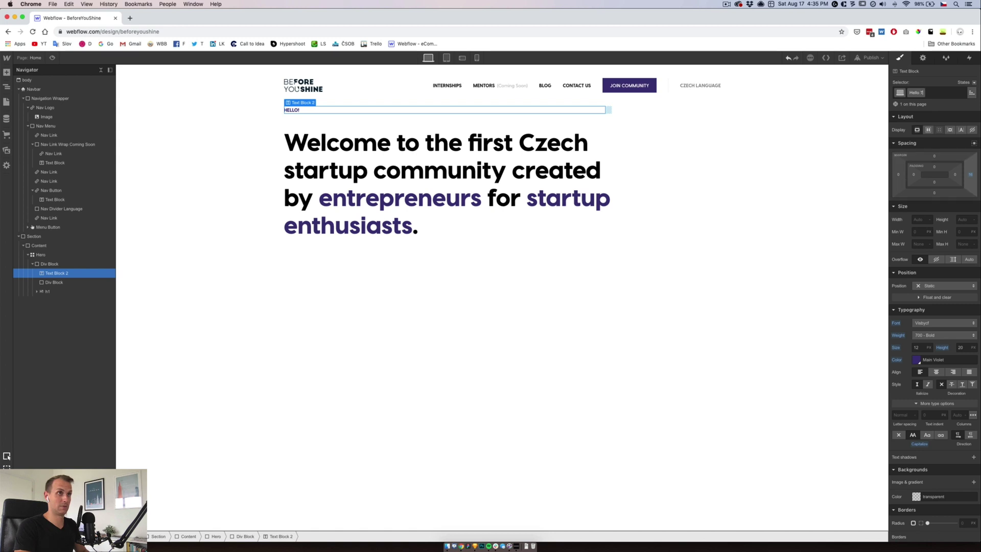
pyautogui.press('Return')
pyautogui.click(345, 201)
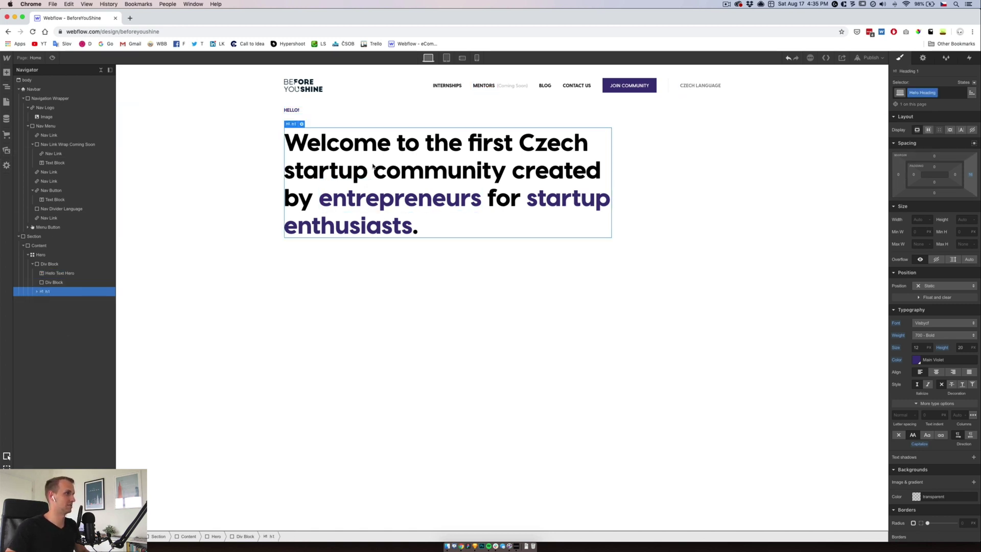
pyautogui.click(37, 292)
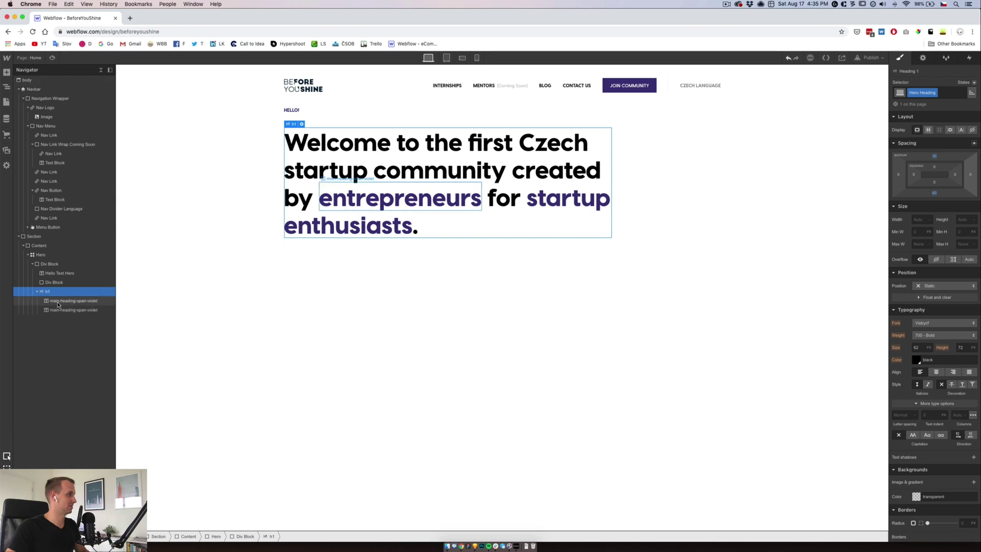
pyautogui.click(60, 301)
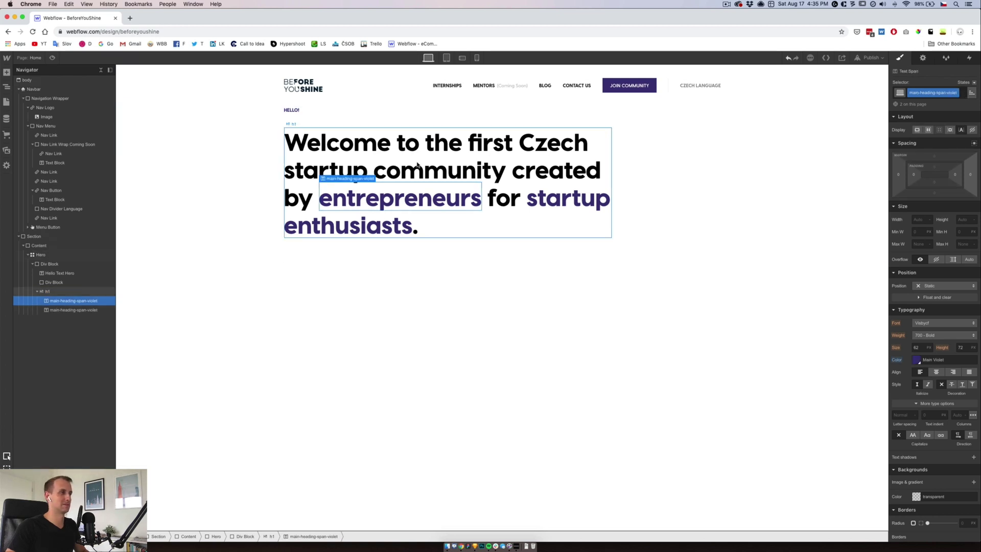
pyautogui.click(448, 85)
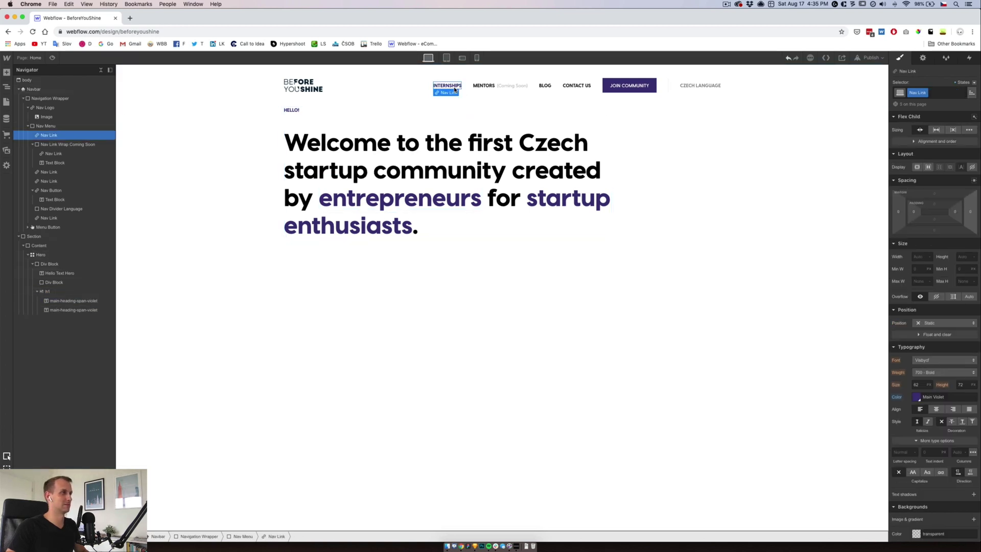
pyautogui.click(368, 147)
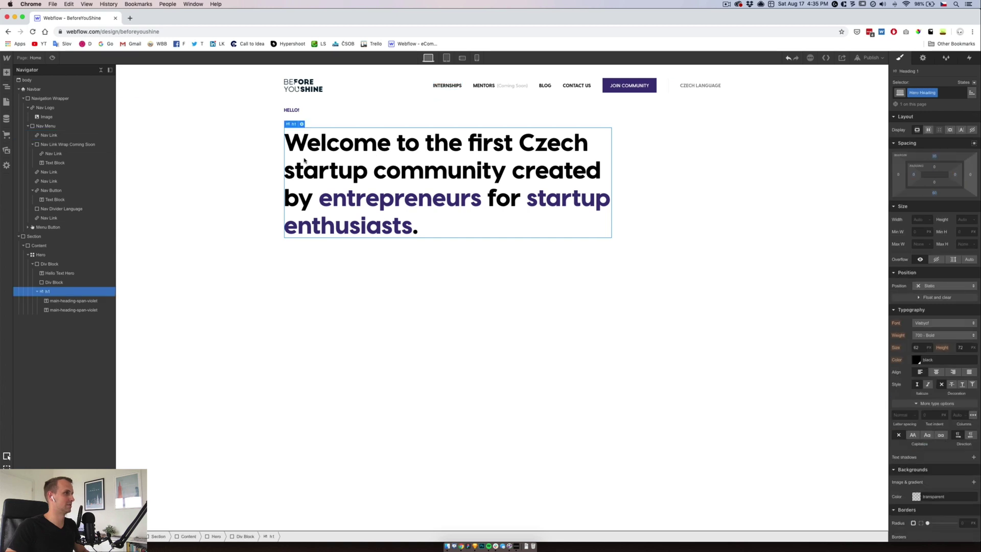
pyautogui.click(57, 274)
pyautogui.click(58, 283)
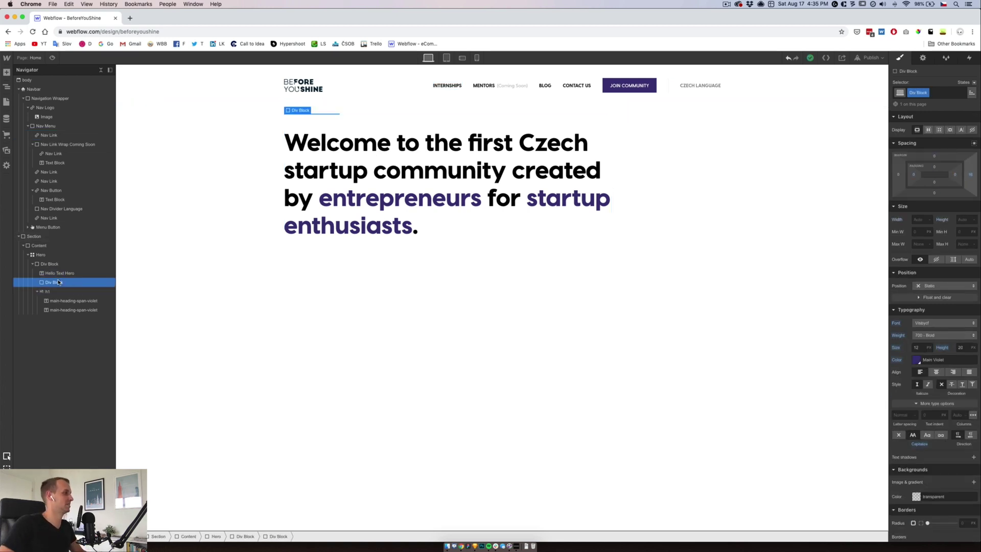
# Put the HELLO! text and thin line into a new Div Block set to Flex, centre-aligned
pyautogui.click(7, 72)
pyautogui.moveTo(29, 197); pyautogui.dragTo(53, 279)
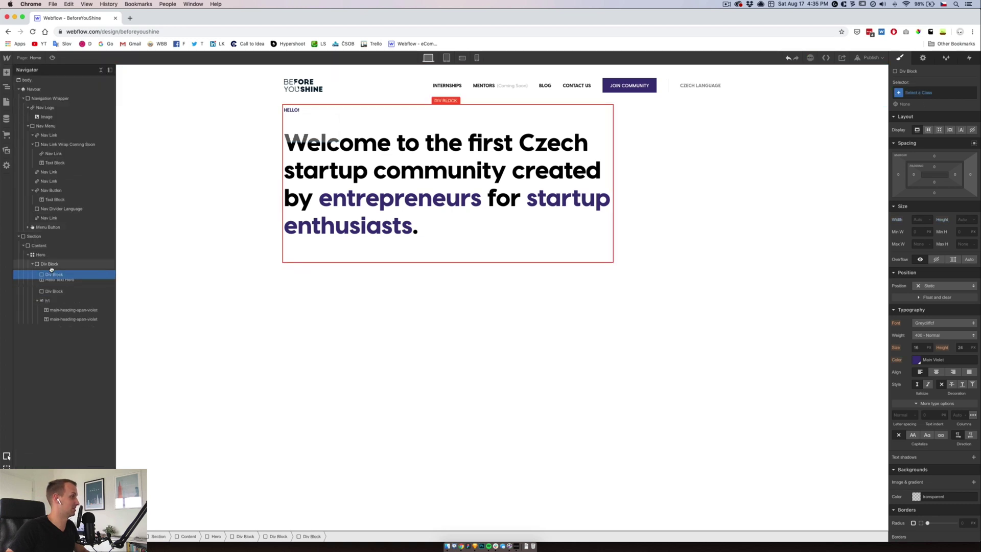
pyautogui.click(54, 273)
pyautogui.moveTo(55, 273); pyautogui.dragTo(59, 283)
pyautogui.click(72, 291)
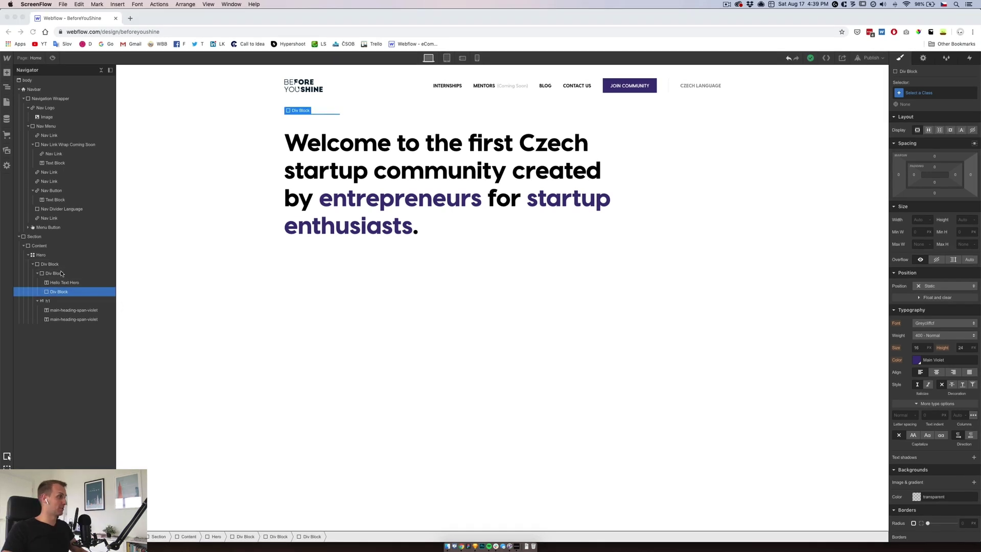
pyautogui.click(57, 276)
pyautogui.click(56, 274)
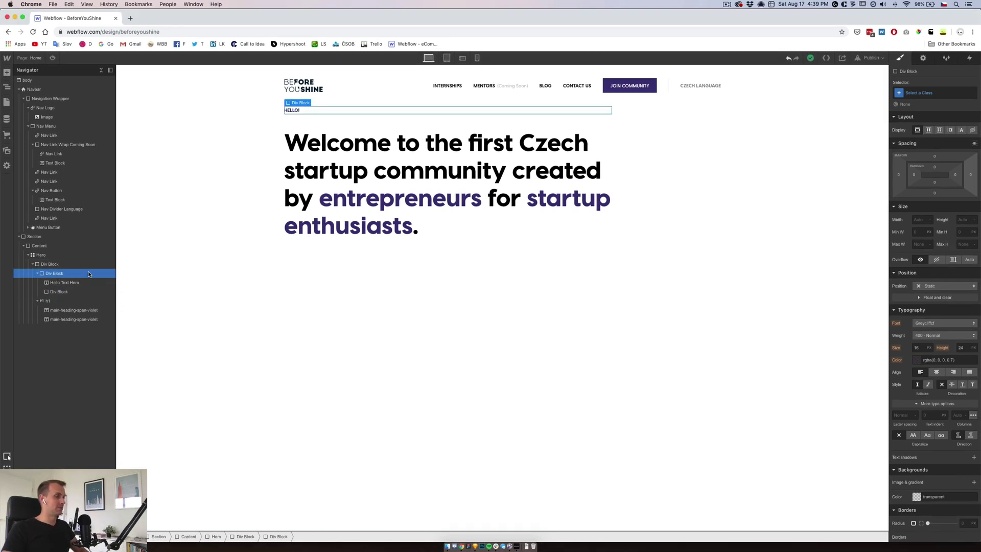
pyautogui.click(929, 130)
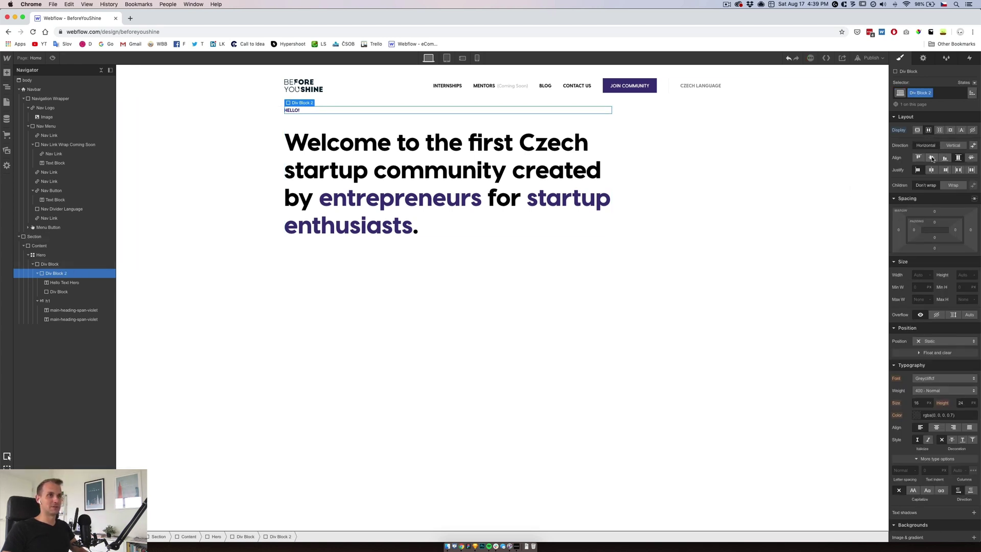
pyautogui.click(933, 159)
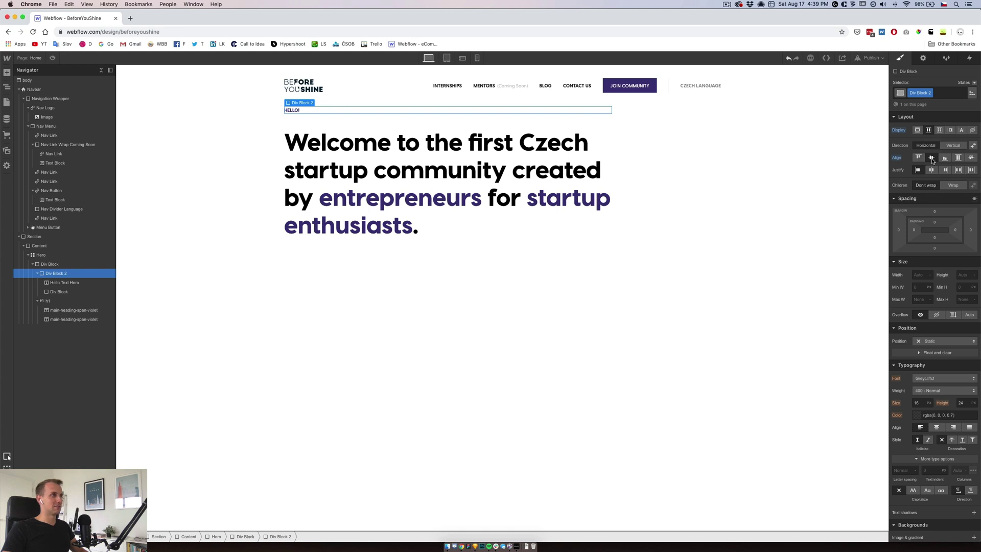
# Swap the line's violet text colour for a Main Violet background
pyautogui.click(63, 292)
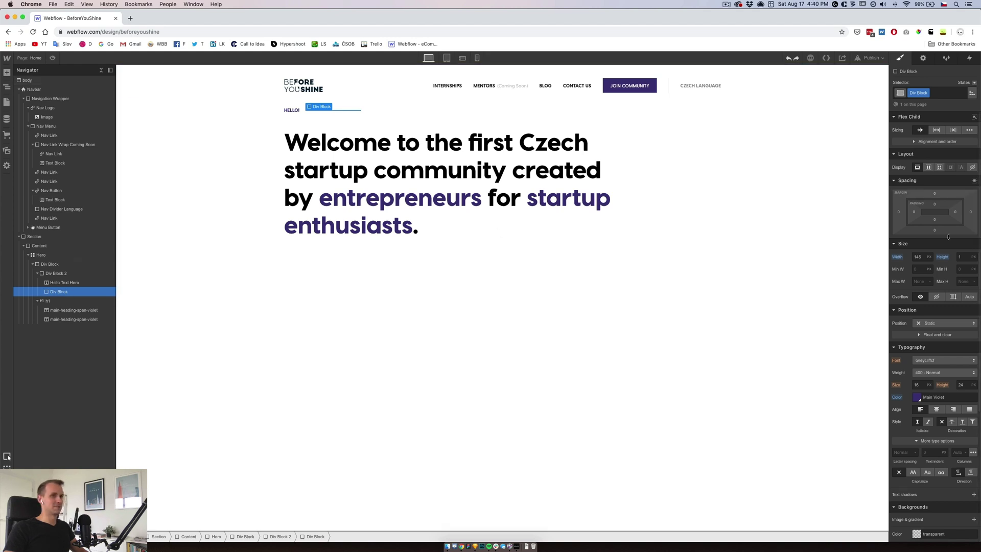
pyautogui.click(931, 396)
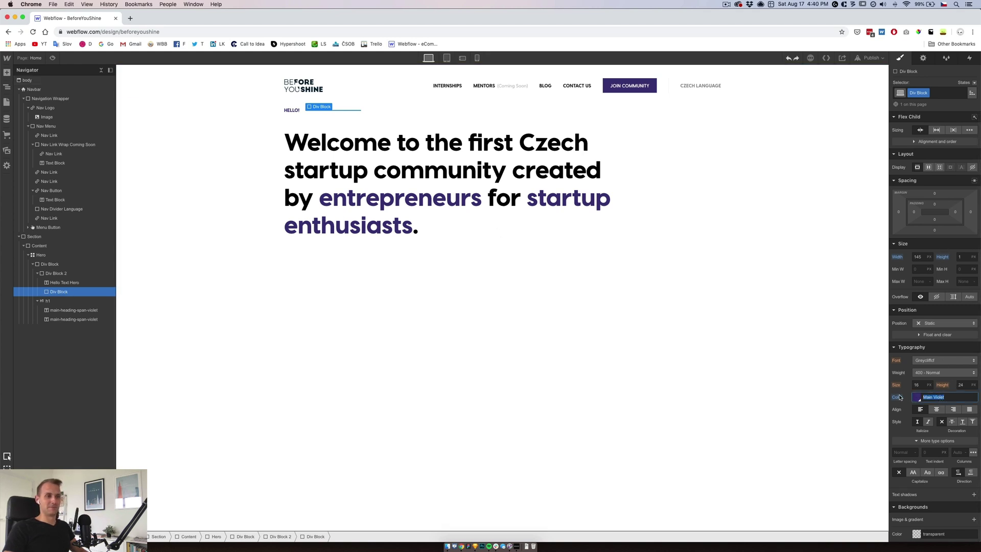
pyautogui.press('BackSpace')
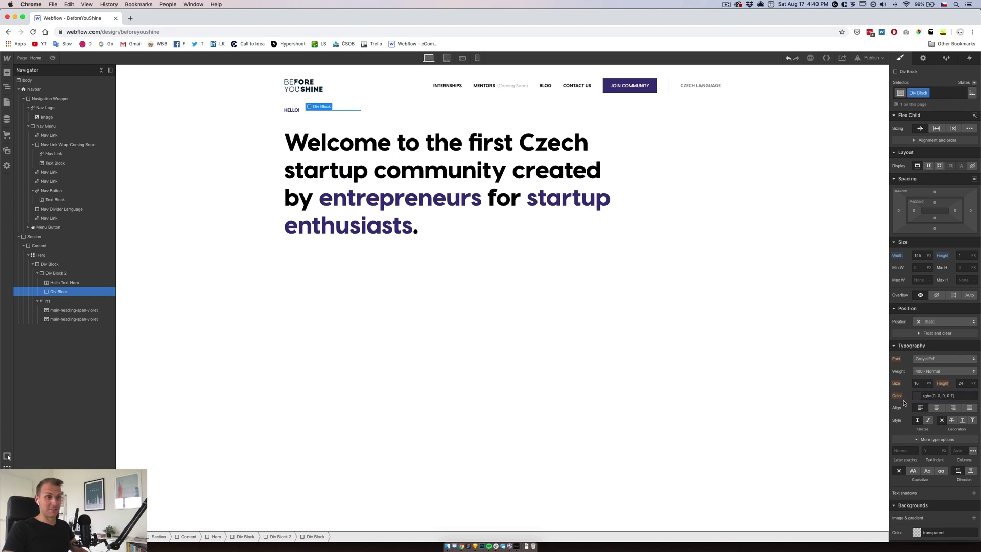
pyautogui.scroll(-5, 939, 408)
pyautogui.click(917, 407)
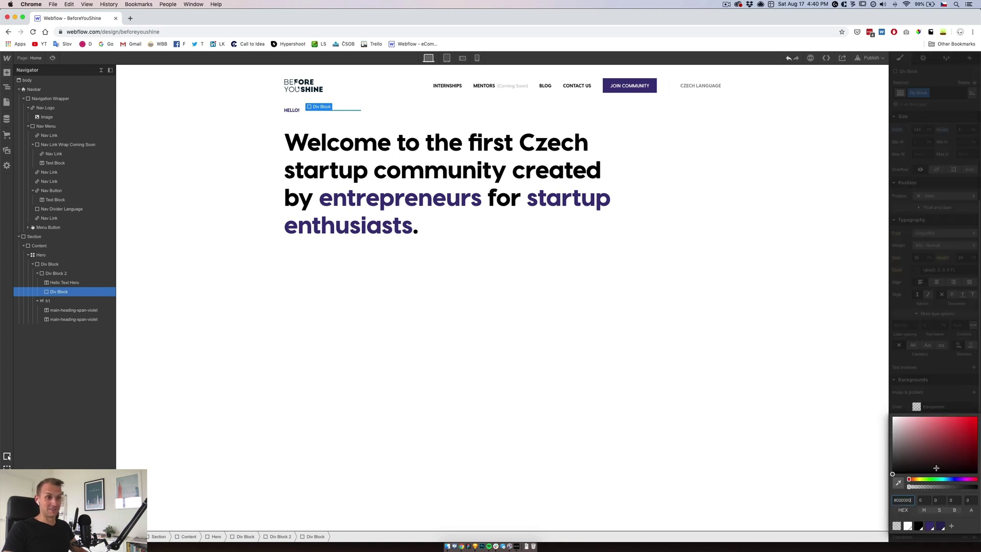
pyautogui.click(930, 527)
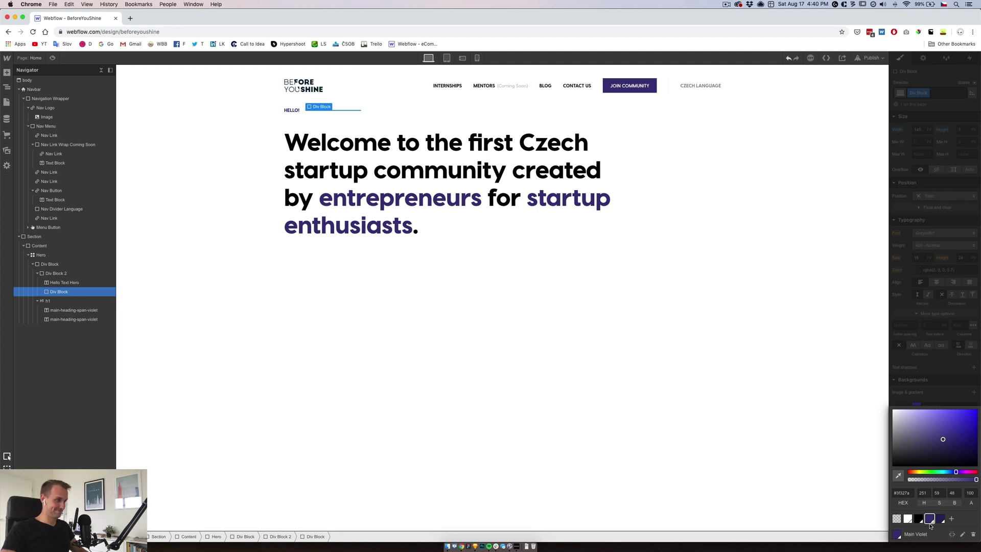
pyautogui.press('Escape')
pyautogui.click(589, 320)
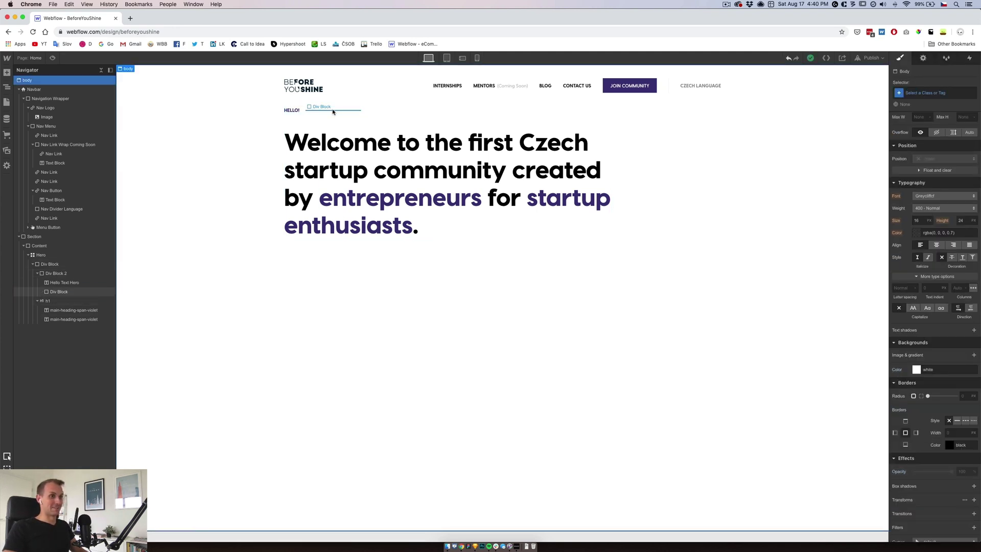
# Set the thin line's opacity to 20
pyautogui.click(382, 111)
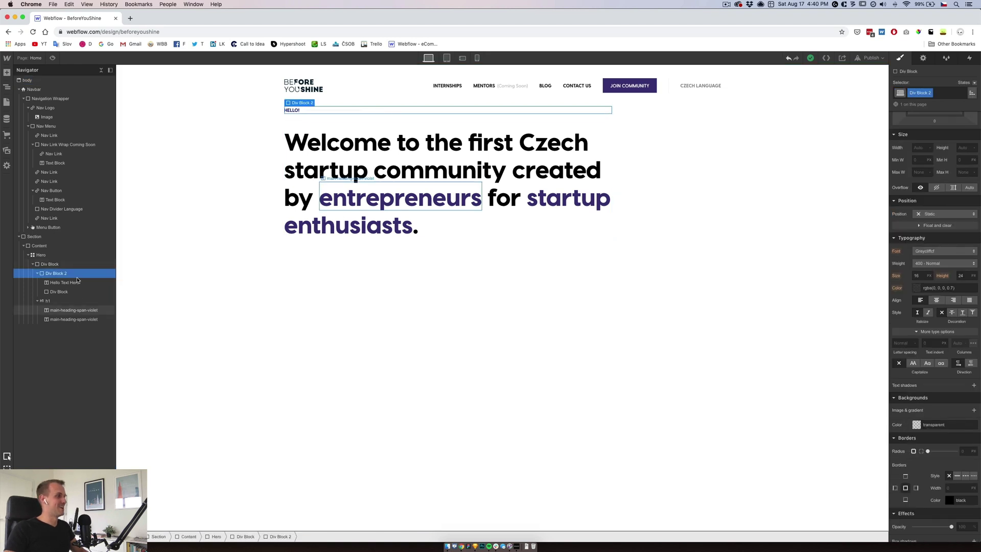
pyautogui.click(435, 297)
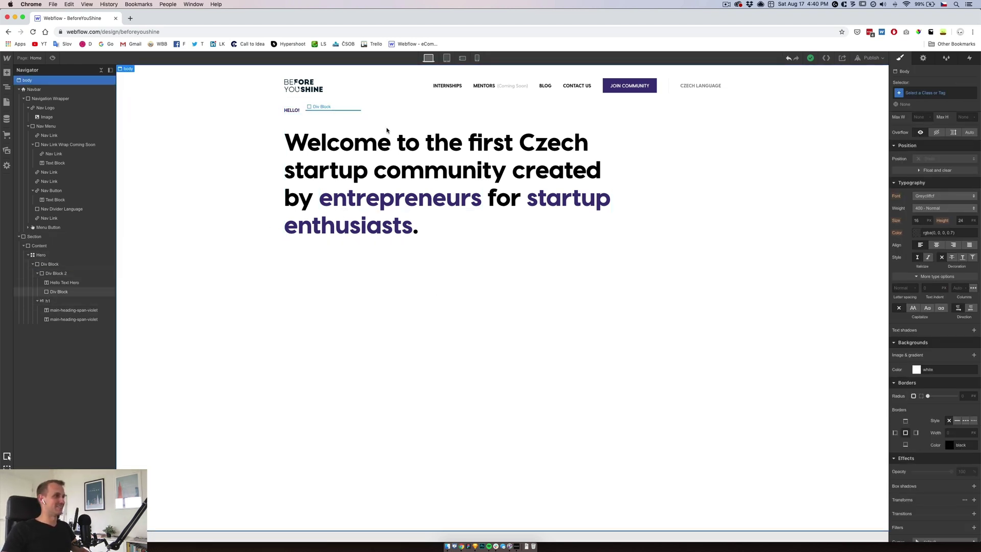
pyautogui.click(333, 109)
pyautogui.click(969, 509)
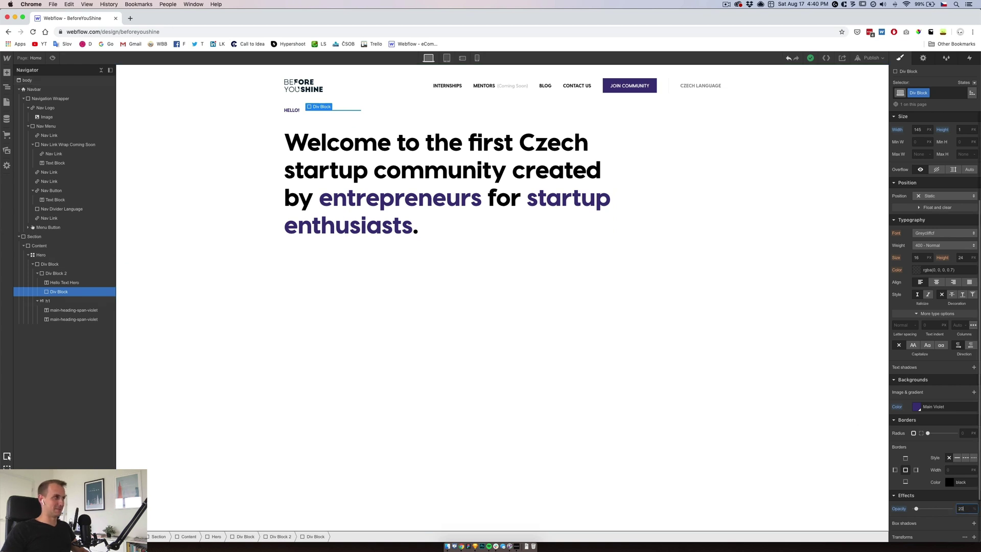
pyautogui.write('20')
pyautogui.click(589, 417)
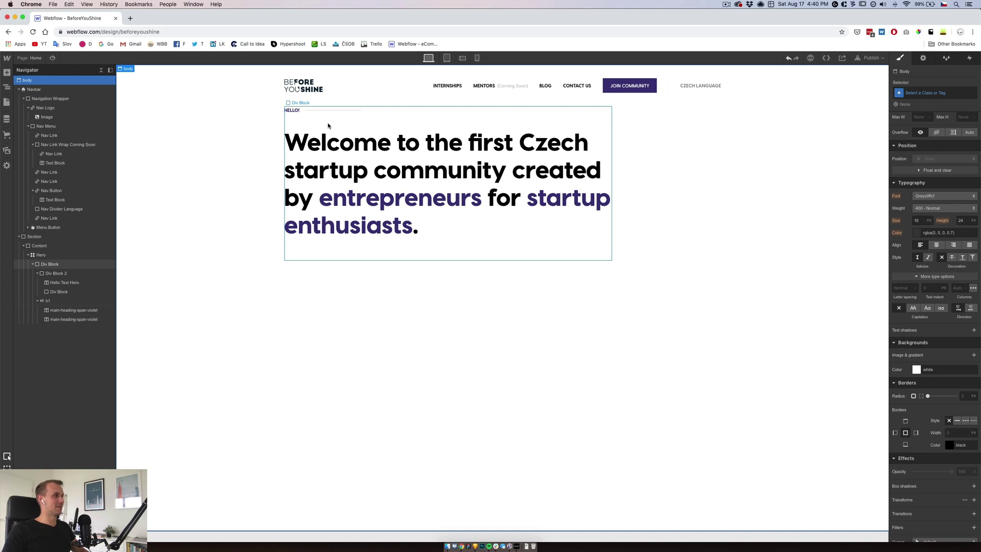
# Rename the HELLO! wrapper's class to Hello Wrap
pyautogui.click(37, 274)
pyautogui.click(36, 283)
pyautogui.click(56, 274)
pyautogui.click(930, 93)
pyautogui.click(927, 103)
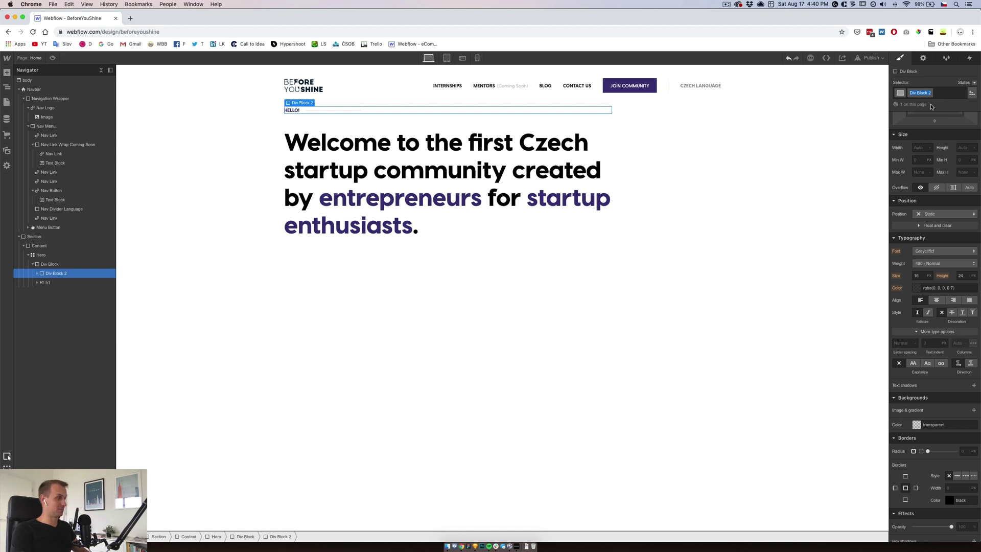
pyautogui.write('Hello Wrap')
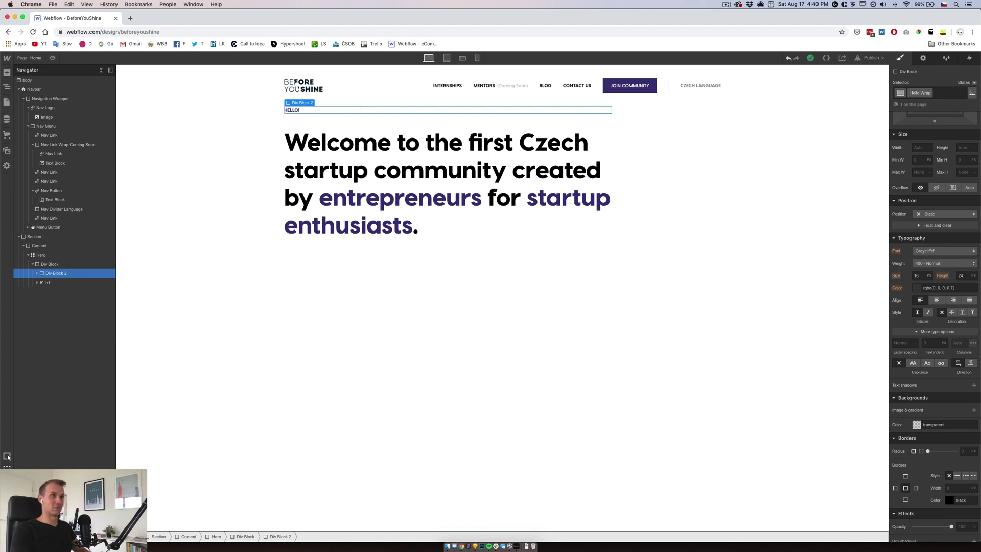
pyautogui.press('Return')
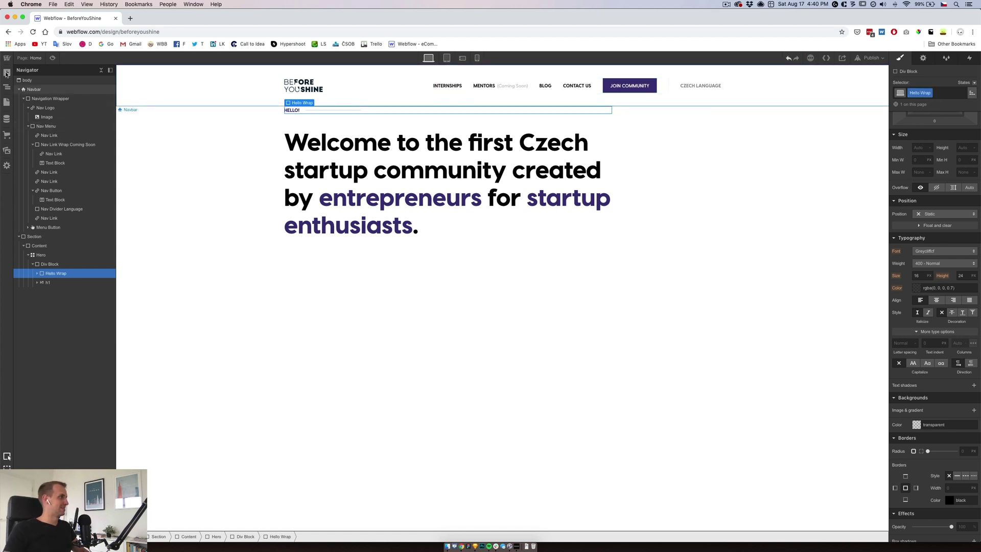
# Paste a copy of the navbar's JOIN COMMUNITY button into the hero's left column
pyautogui.click(50, 264)
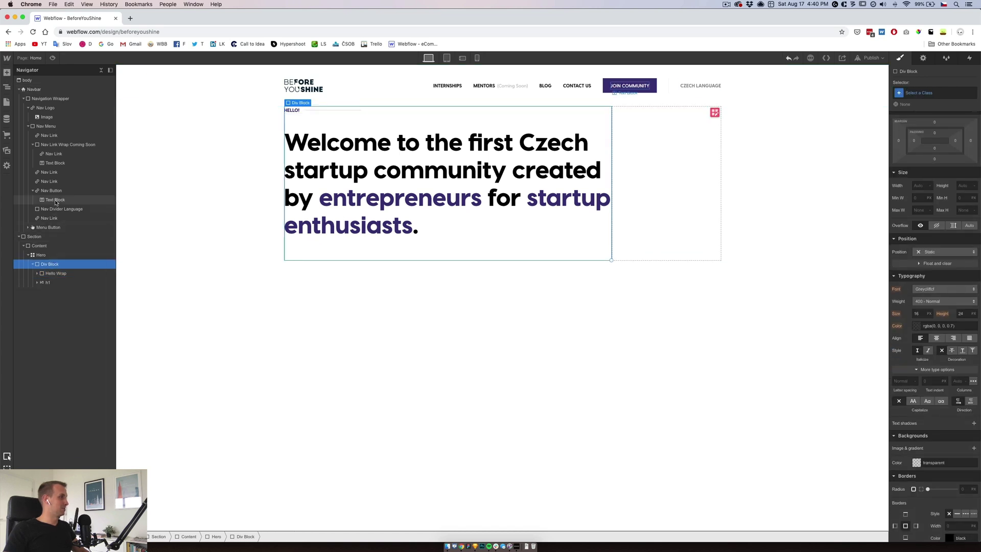
pyautogui.click(51, 190)
pyautogui.click(33, 190)
pyautogui.click(46, 255)
pyautogui.press('cmd+v')
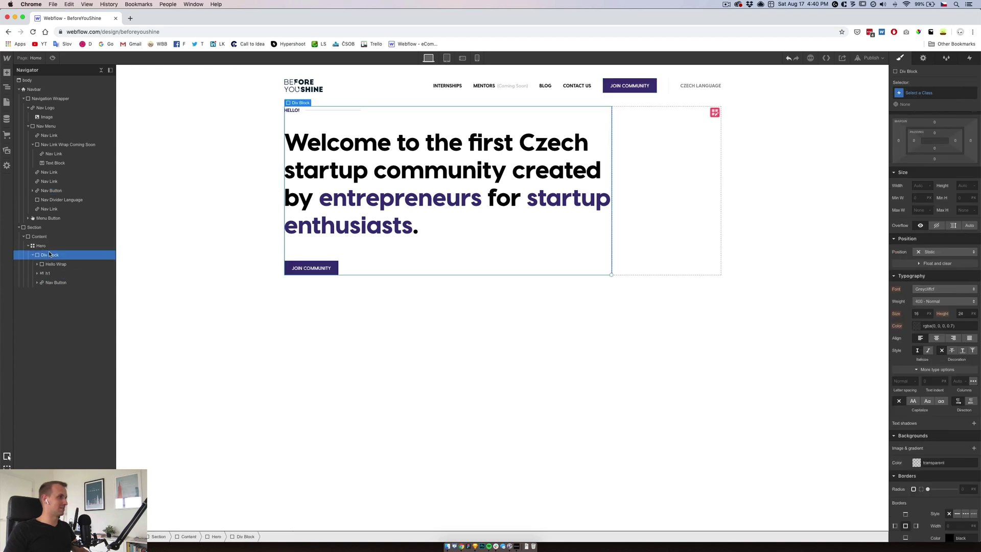
pyautogui.click(470, 546)
# Reduce the Sketch button label's line height and nudge it down 1 px for 18 px spacing
pyautogui.click(352, 368)
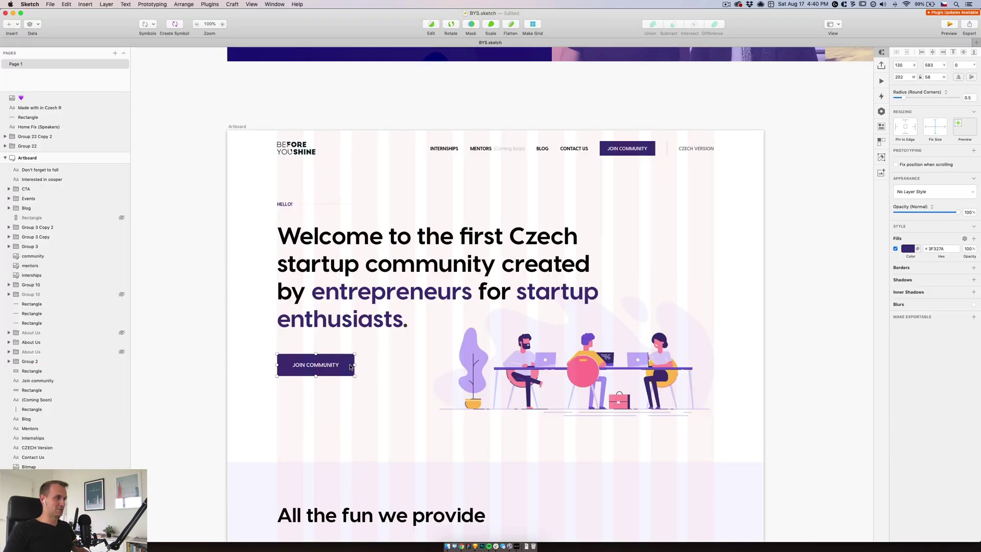
pyautogui.click(321, 366)
pyautogui.click(937, 239)
pyautogui.press('alt')
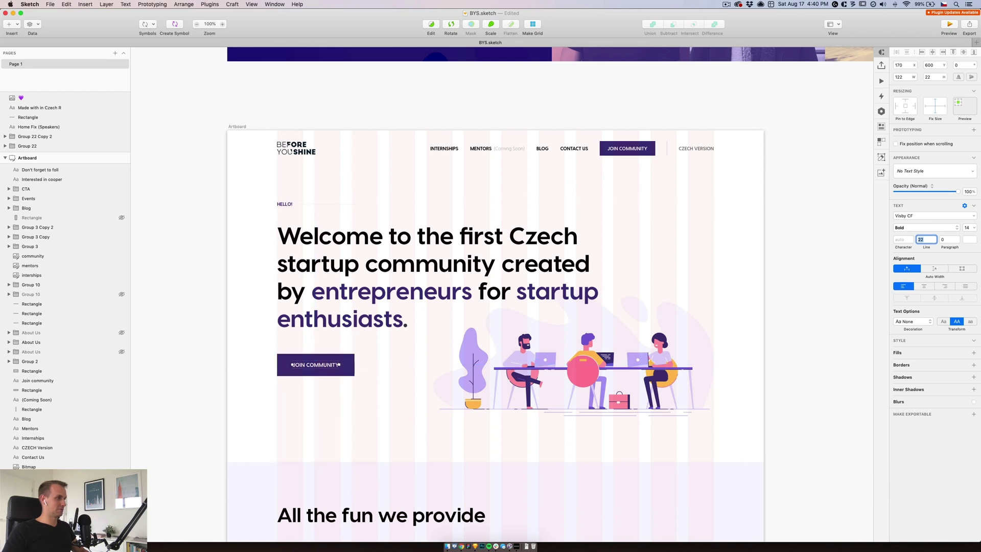
pyautogui.press('alt')
pyautogui.press('Down')
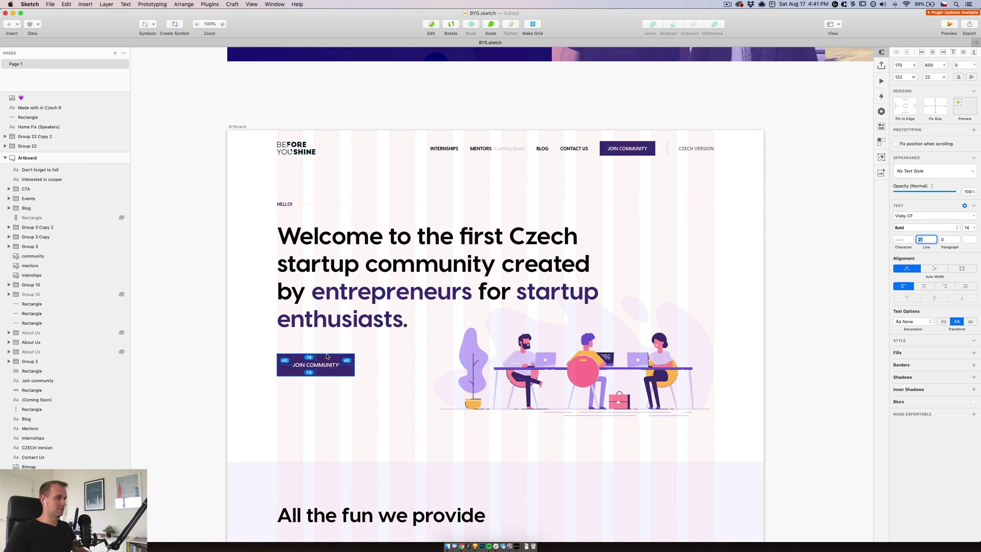
pyautogui.click(239, 365)
pyautogui.doubleClick(327, 364)
pyautogui.press('Escape')
pyautogui.press('Down')
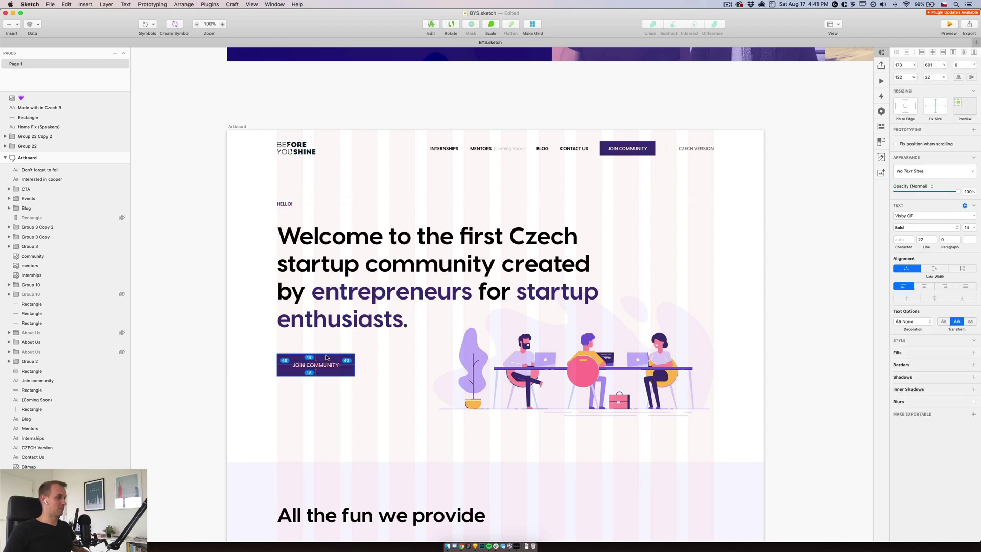
pyautogui.click(461, 547)
pyautogui.click(314, 268)
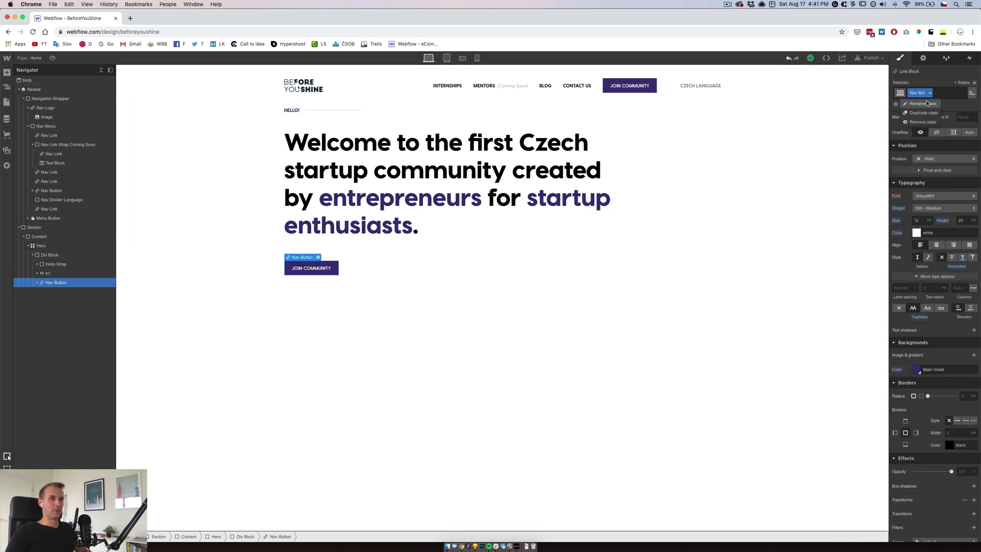
# Rename the button class to Violet Button and add a Big Violet Button combo class
pyautogui.write('Vid')
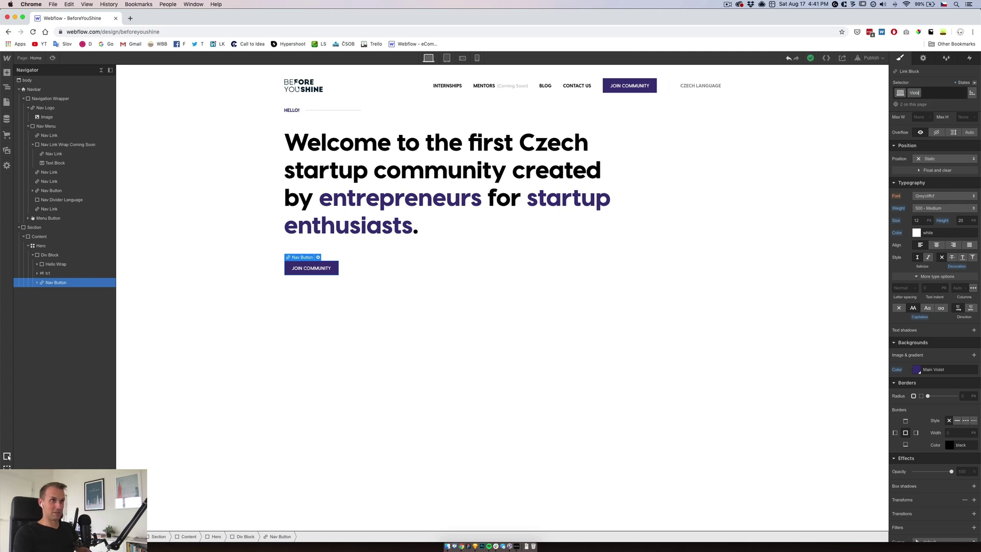
pyautogui.write('let Button')
pyautogui.press('Return')
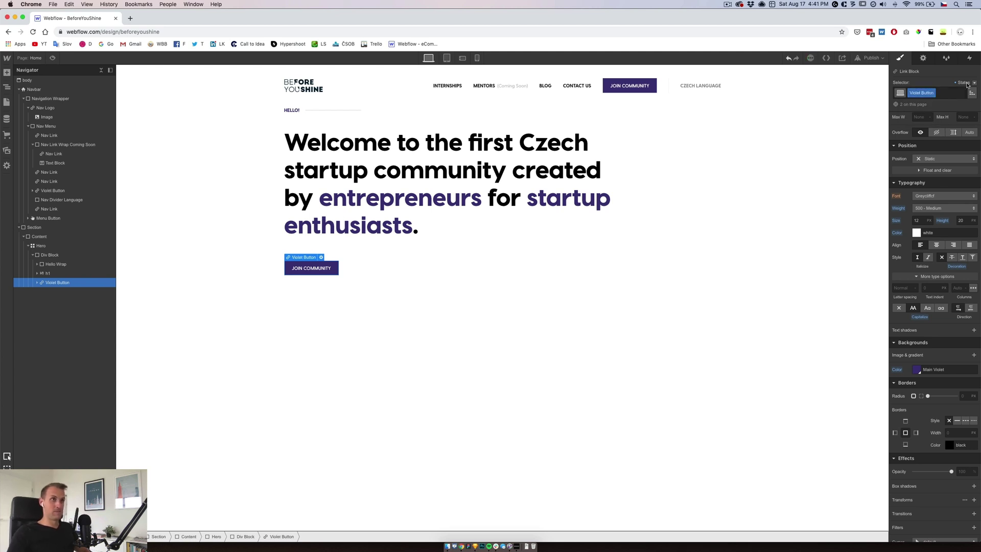
pyautogui.click(955, 93)
pyautogui.write('Big')
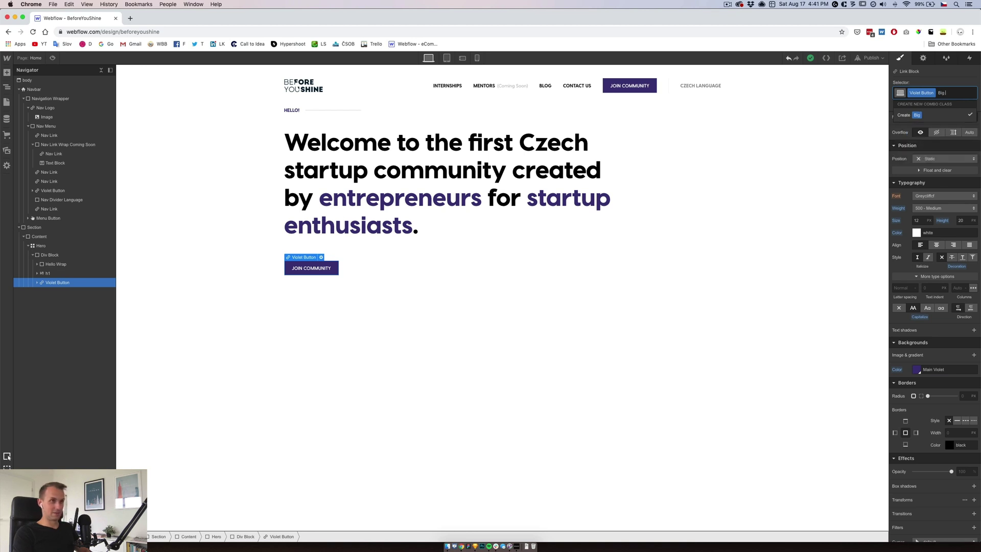
pyautogui.write(' Violet Button')
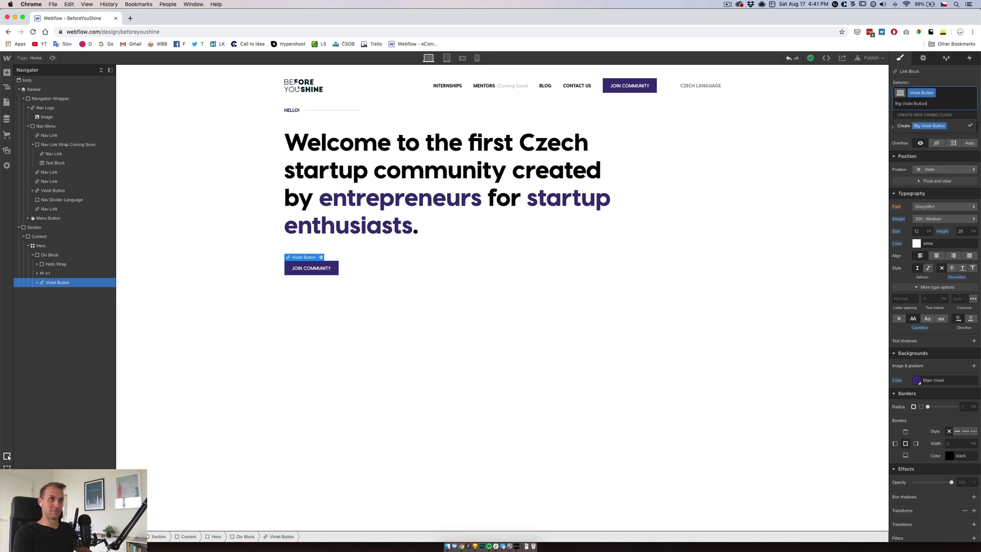
pyautogui.press('Return')
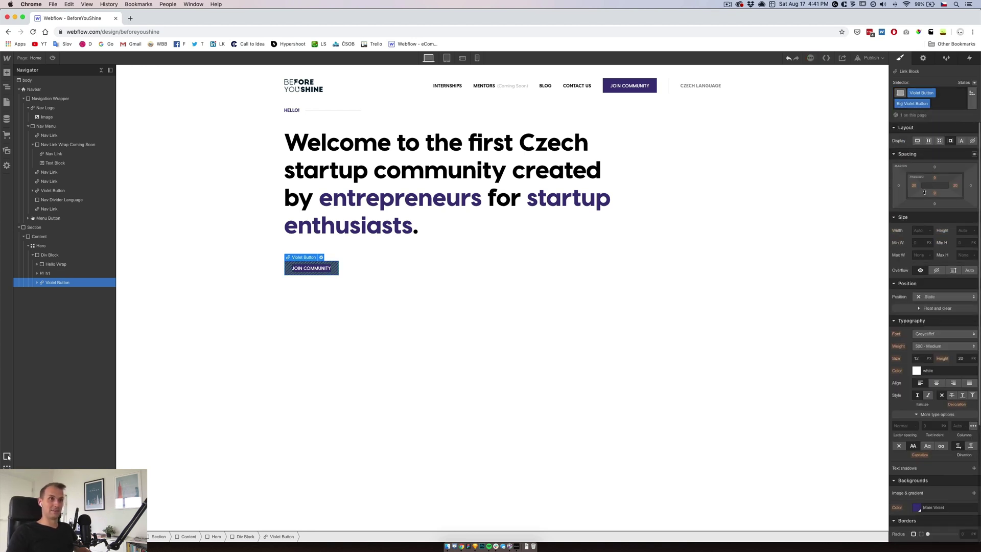
# Give the button 23 px left/right padding and 14 px text on 22 px line height
pyautogui.click(917, 187)
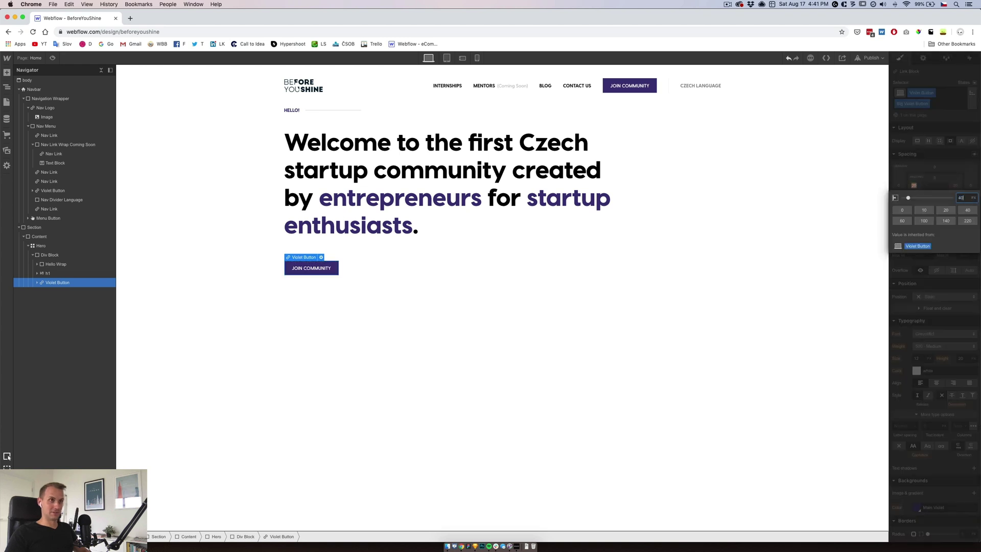
pyautogui.write('40')
pyautogui.press('Escape')
pyautogui.moveTo(953, 185); pyautogui.dragTo(936, 187)
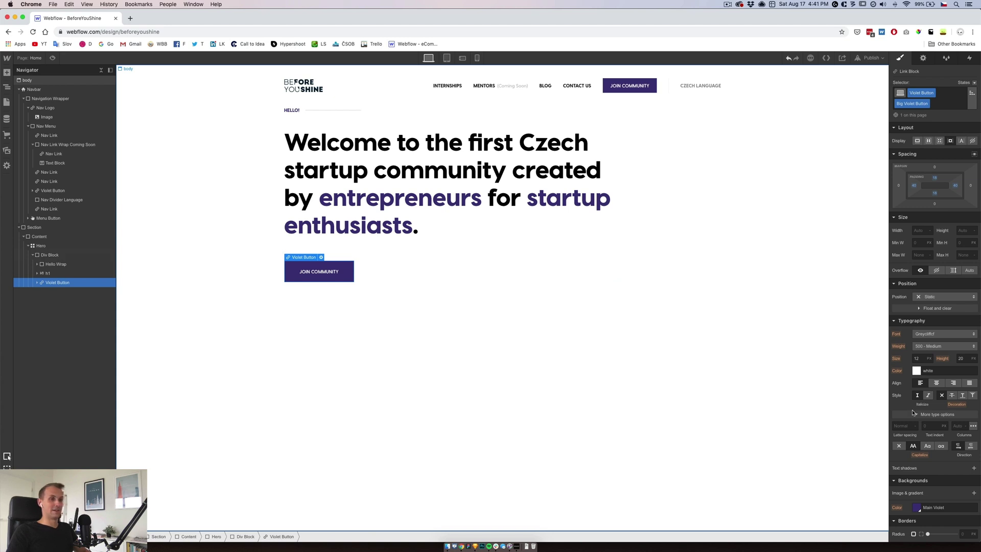
pyautogui.click(922, 358)
pyautogui.write('14')
pyautogui.press('Tab')
pyautogui.write('22')
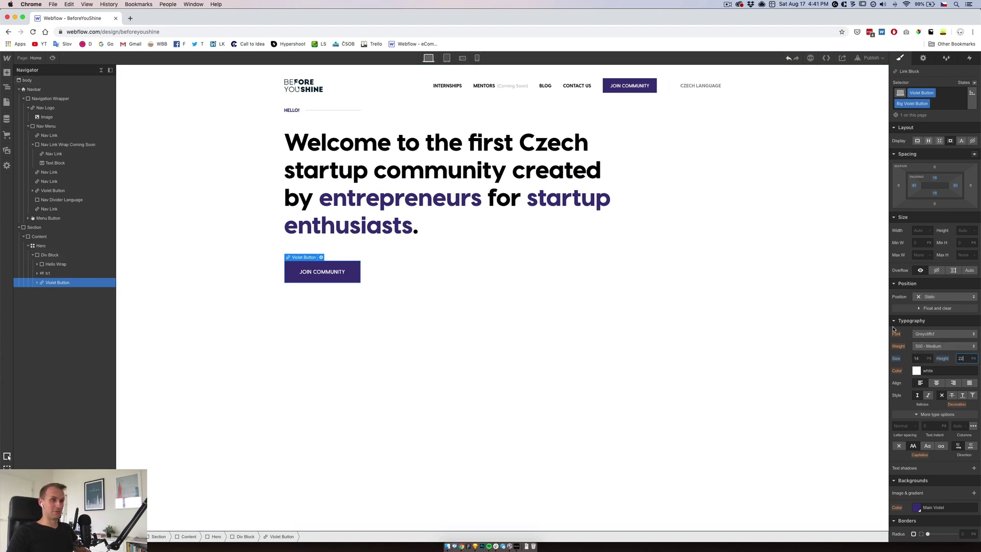
pyautogui.click(515, 331)
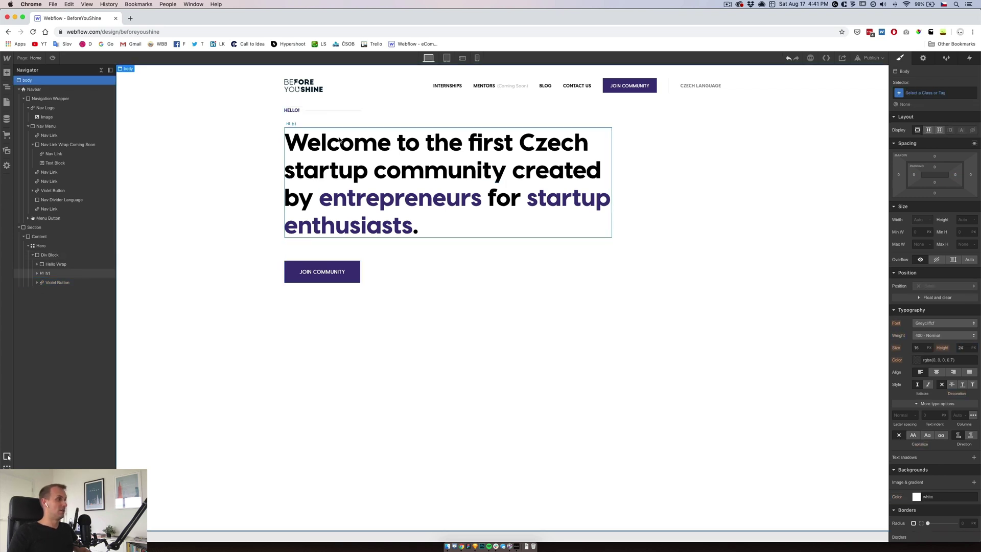
# Drag the team illustration from the Assets panel into the Hero grid beside the headline
pyautogui.click(316, 121)
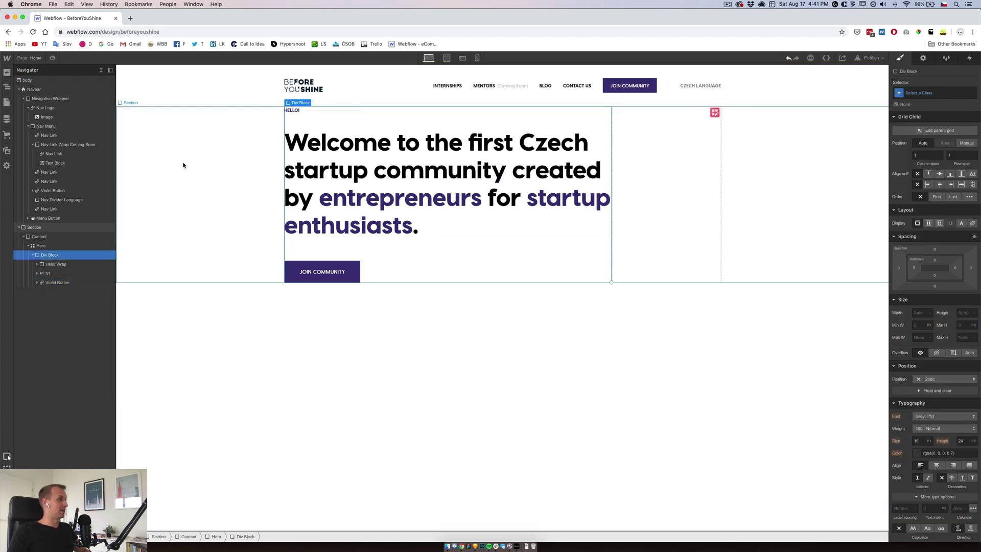
pyautogui.click(44, 260)
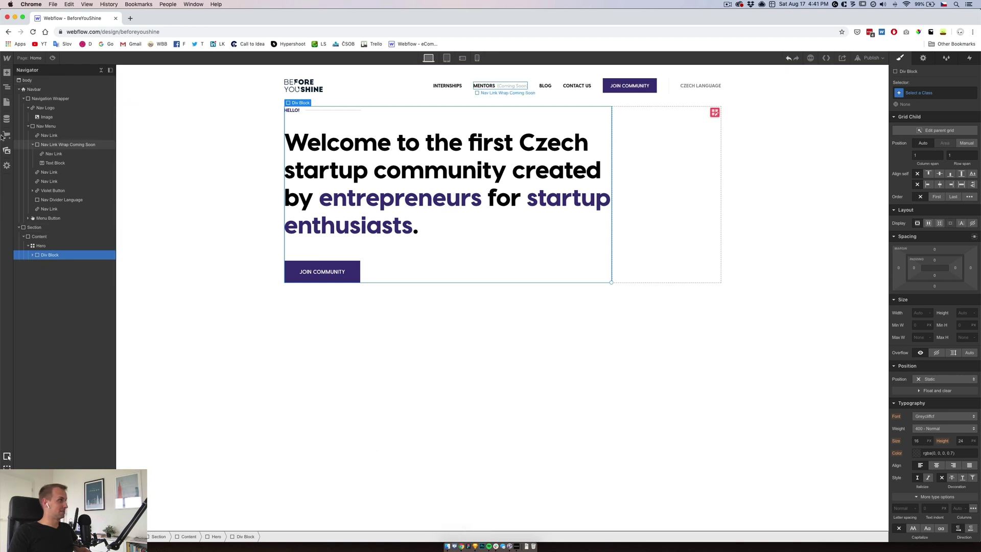
pyautogui.press('Left')
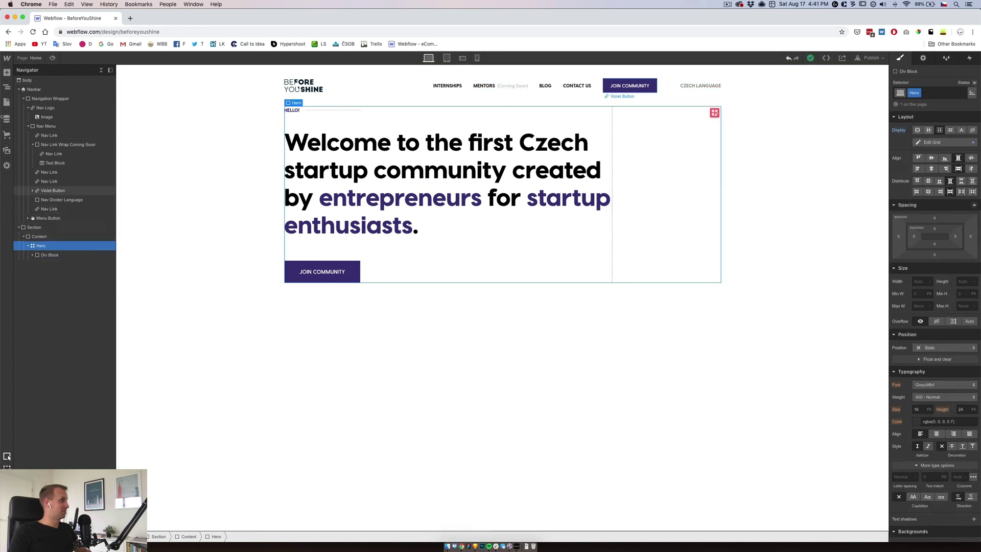
pyautogui.click(8, 74)
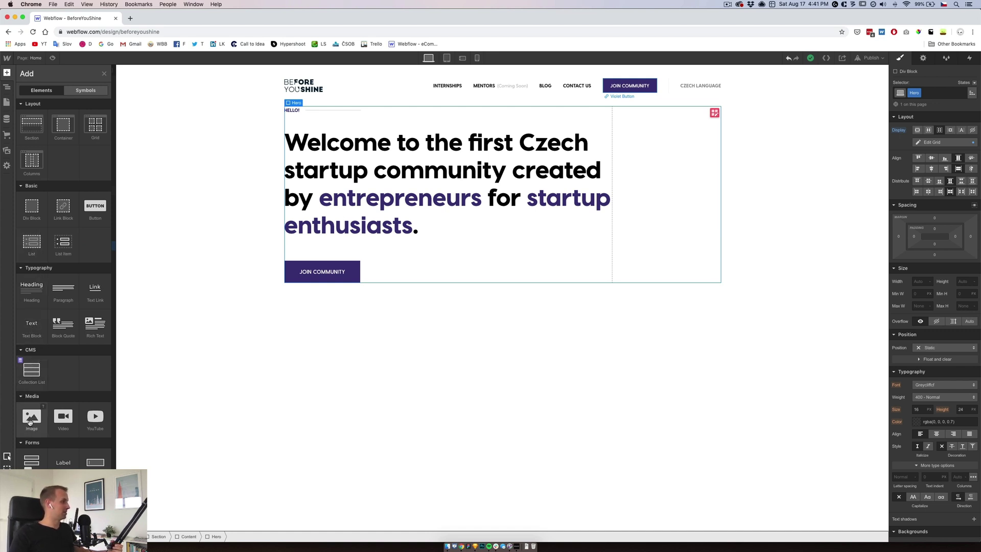
pyautogui.click(6, 152)
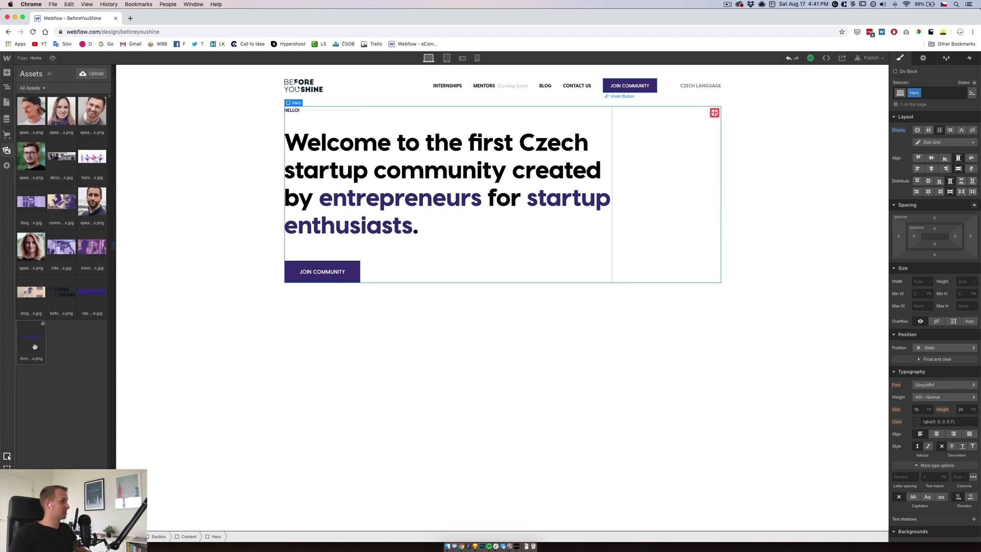
pyautogui.moveTo(92, 157); pyautogui.dragTo(41, 268)
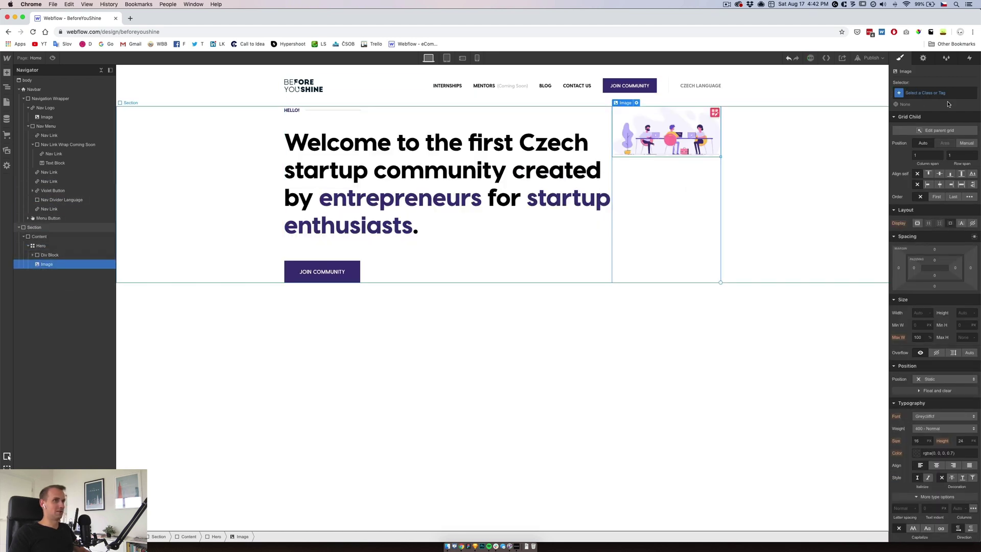
# Mark the illustration image as HiDPI
pyautogui.click(923, 59)
pyautogui.click(925, 152)
pyautogui.click(901, 59)
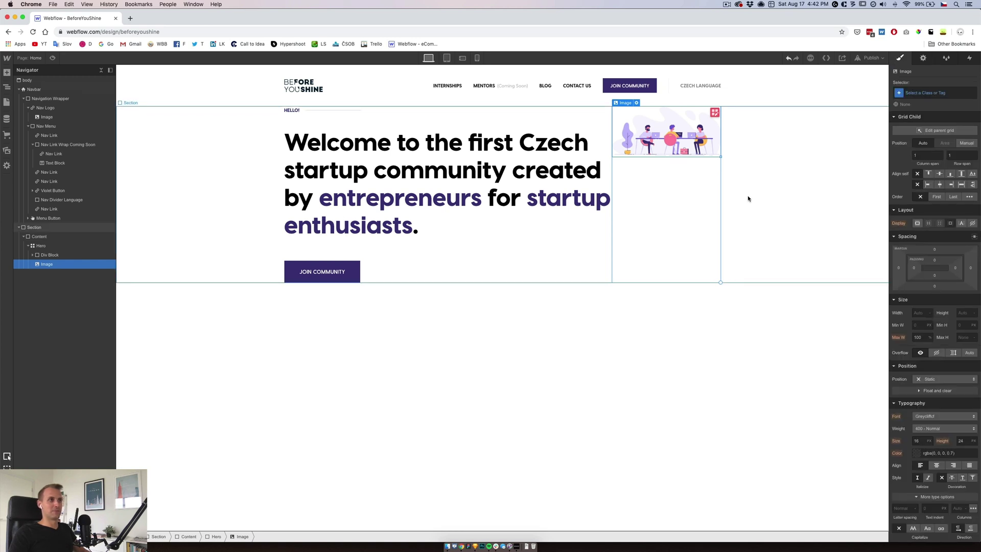
# Make the Hero relative and pin the illustration absolutely to its bottom-right corner
pyautogui.click(49, 246)
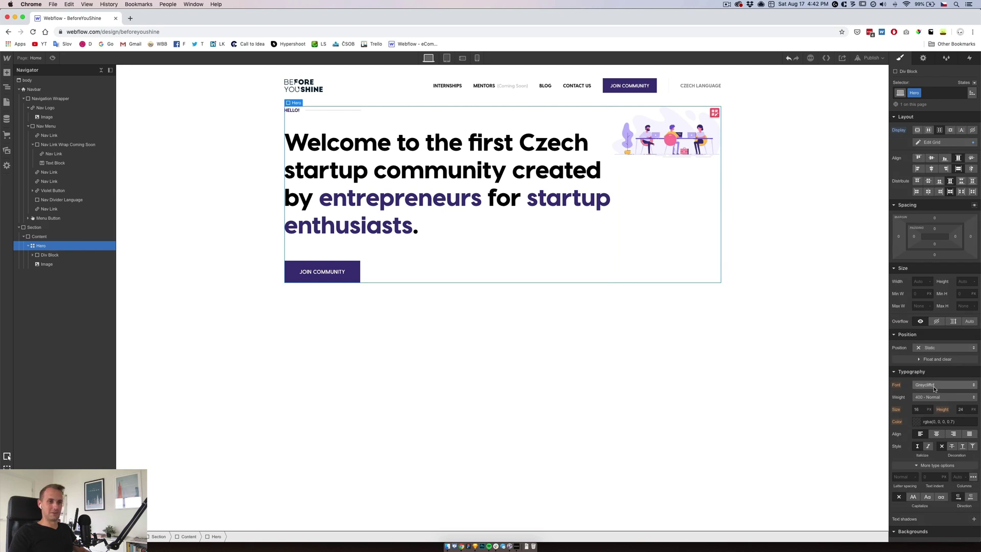
pyautogui.click(933, 350)
pyautogui.click(933, 359)
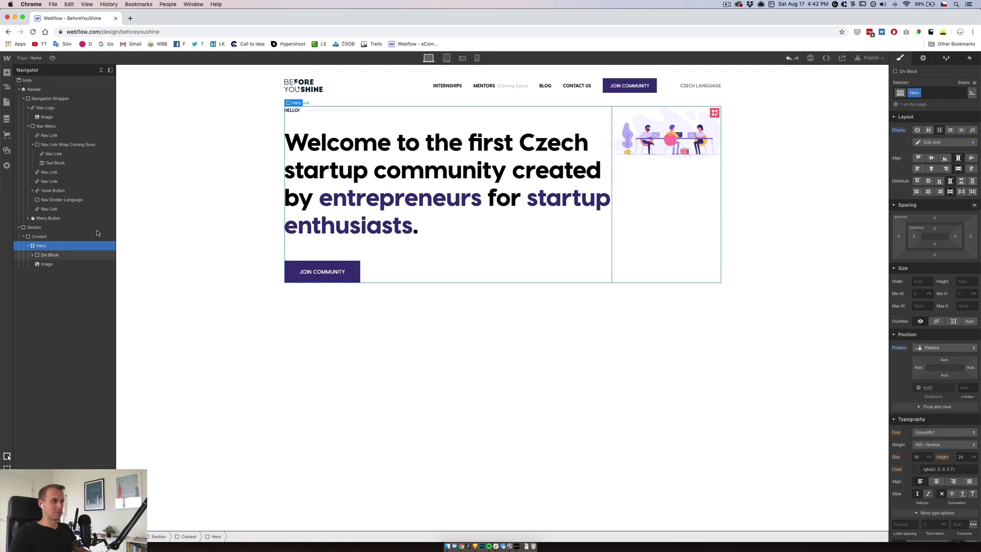
pyautogui.click(706, 271)
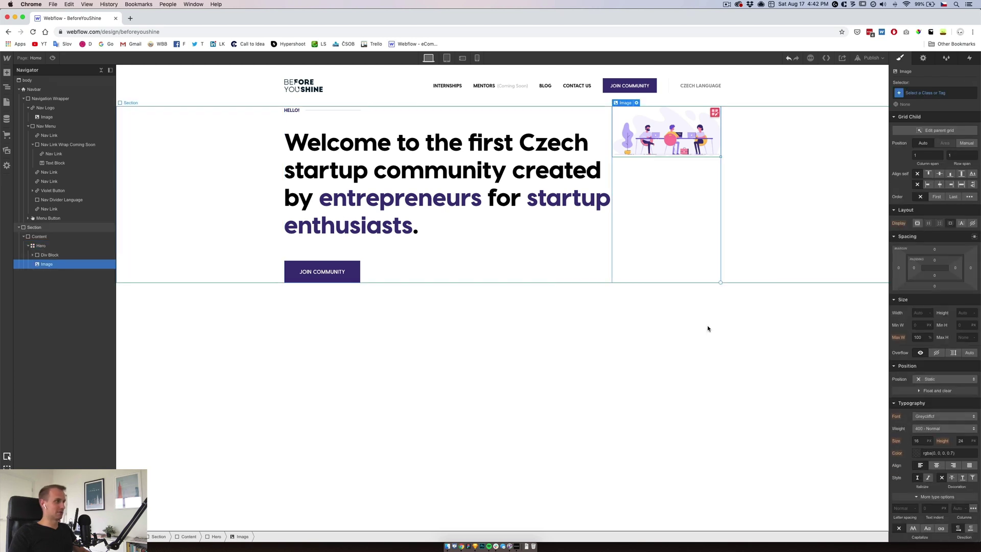
pyautogui.click(943, 379)
pyautogui.click(934, 393)
pyautogui.click(933, 379)
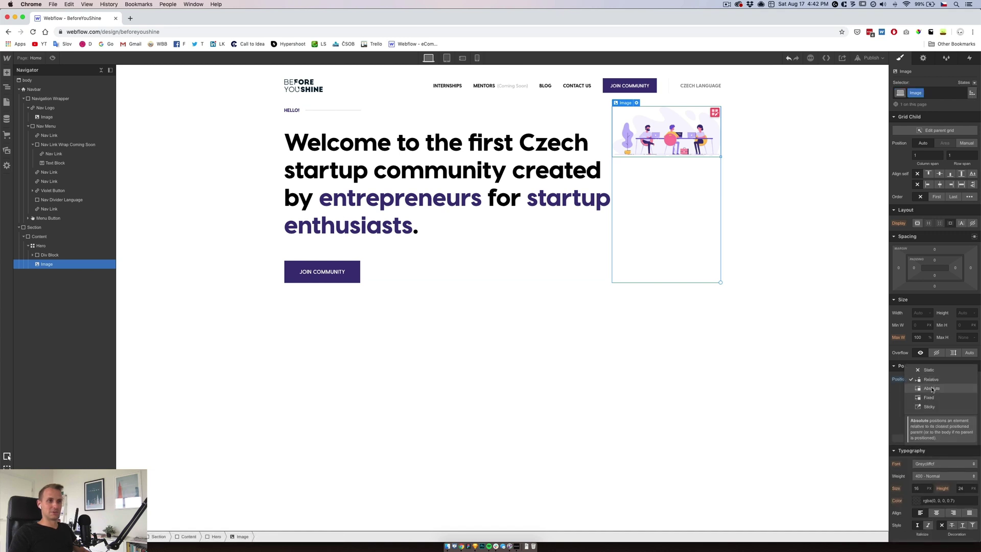
pyautogui.click(933, 388)
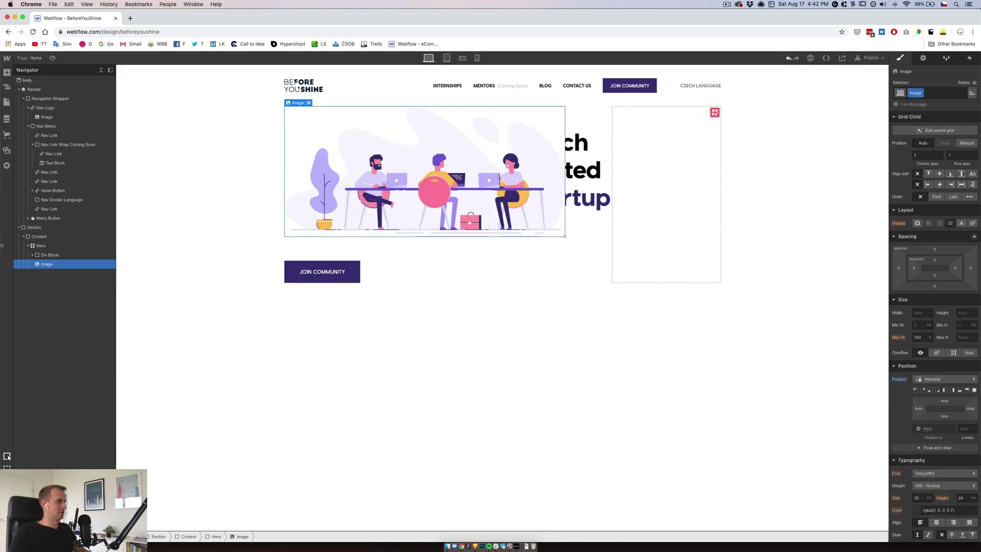
pyautogui.click(937, 391)
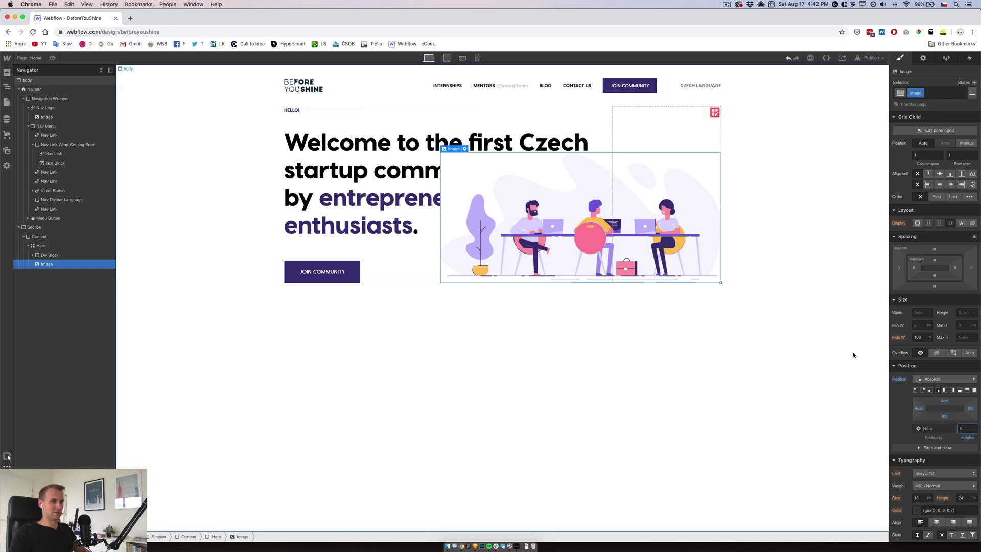
# Make the heading's text column relative with z-index 1, above the illustration
pyautogui.click(419, 248)
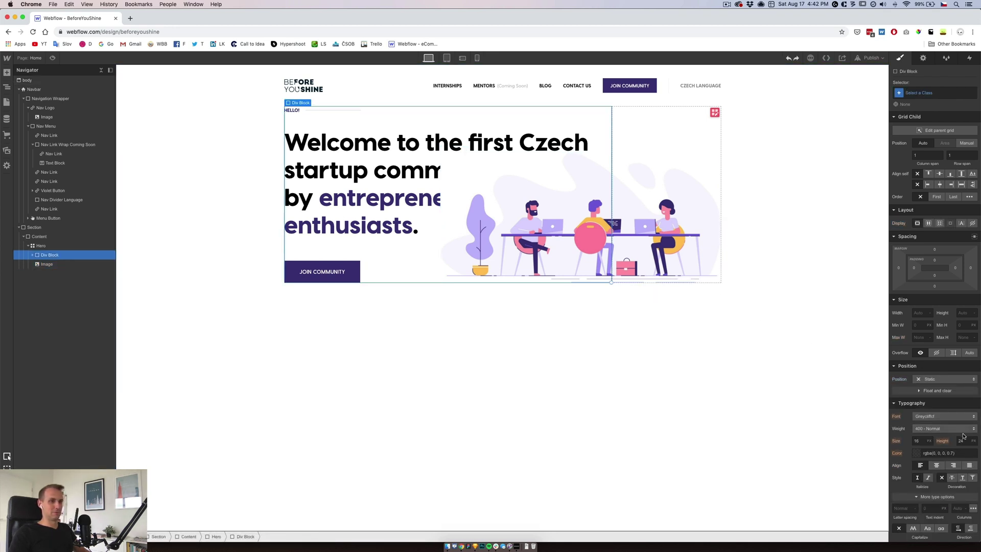
pyautogui.click(945, 378)
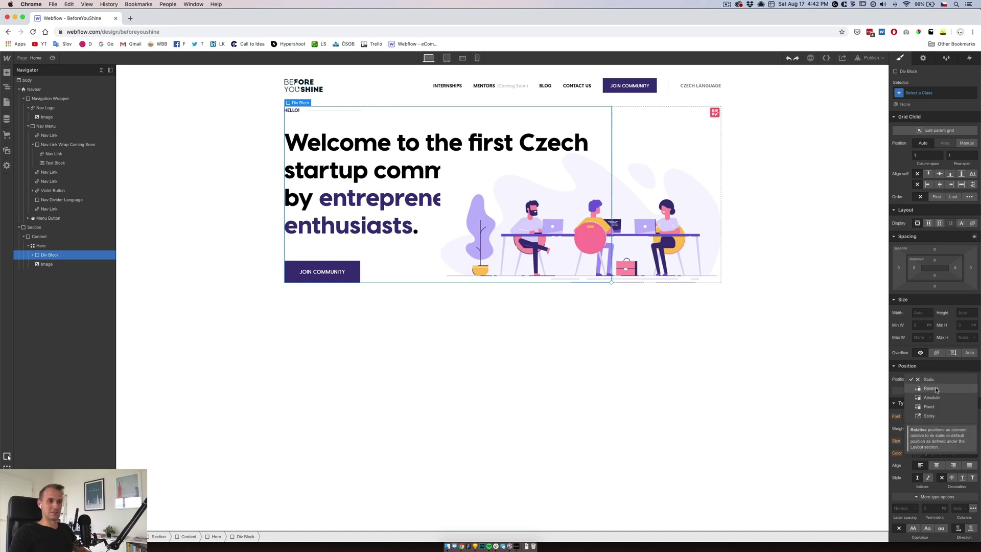
pyautogui.click(959, 414)
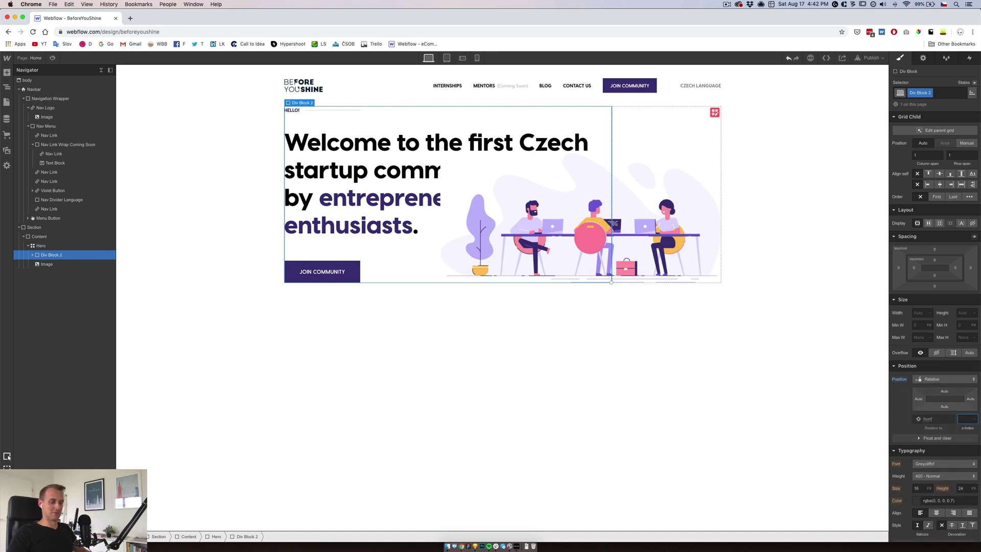
pyautogui.write('1')
pyautogui.press('Return')
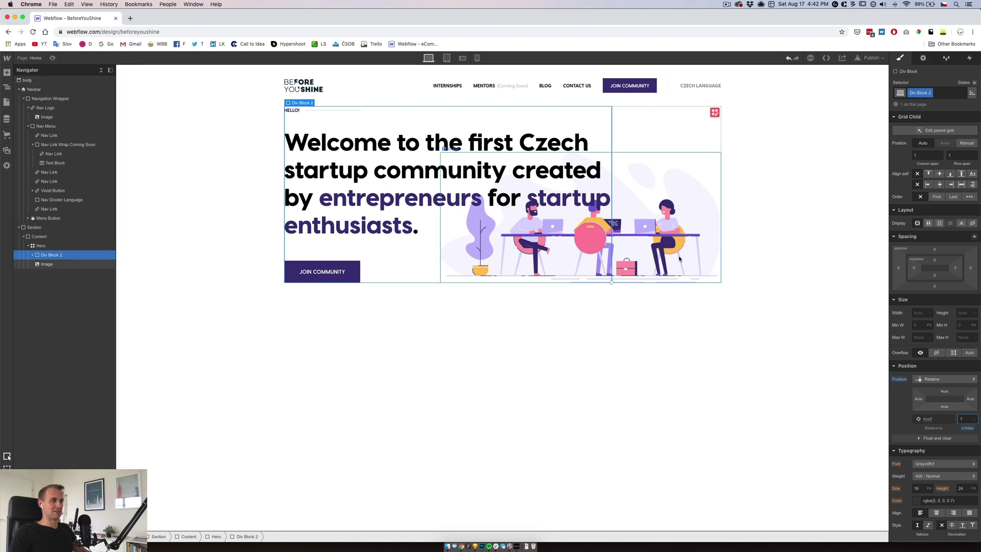
pyautogui.click(46, 264)
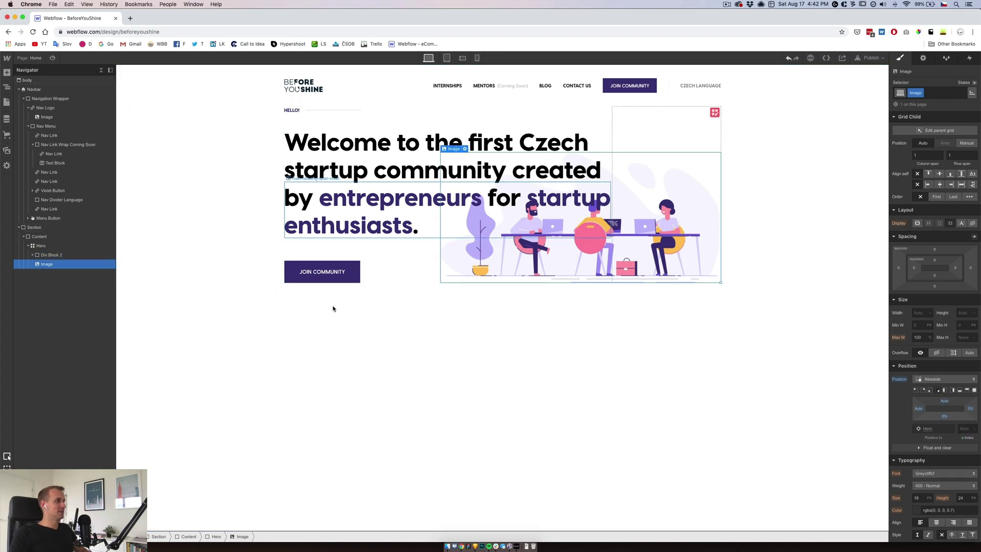
pyautogui.click(475, 546)
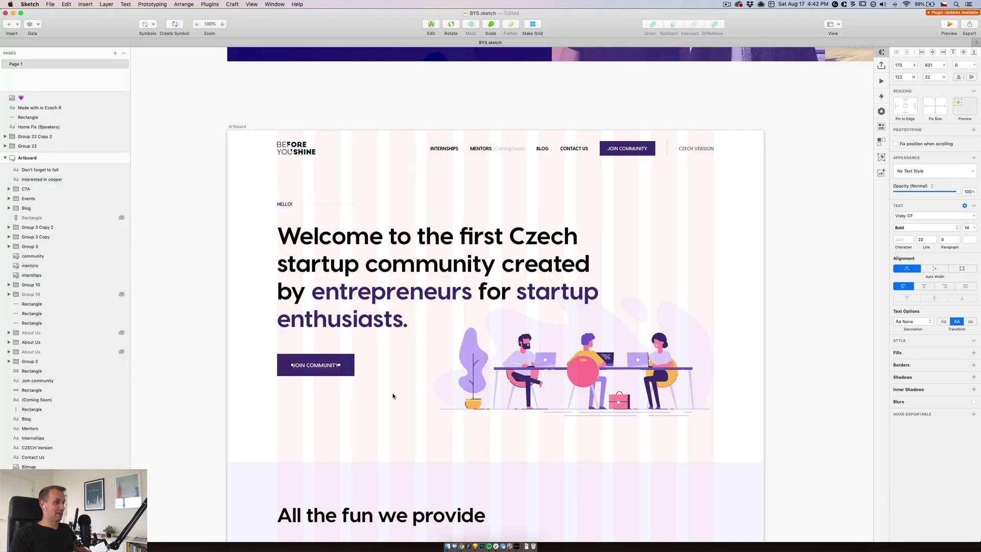
pyautogui.click(293, 197)
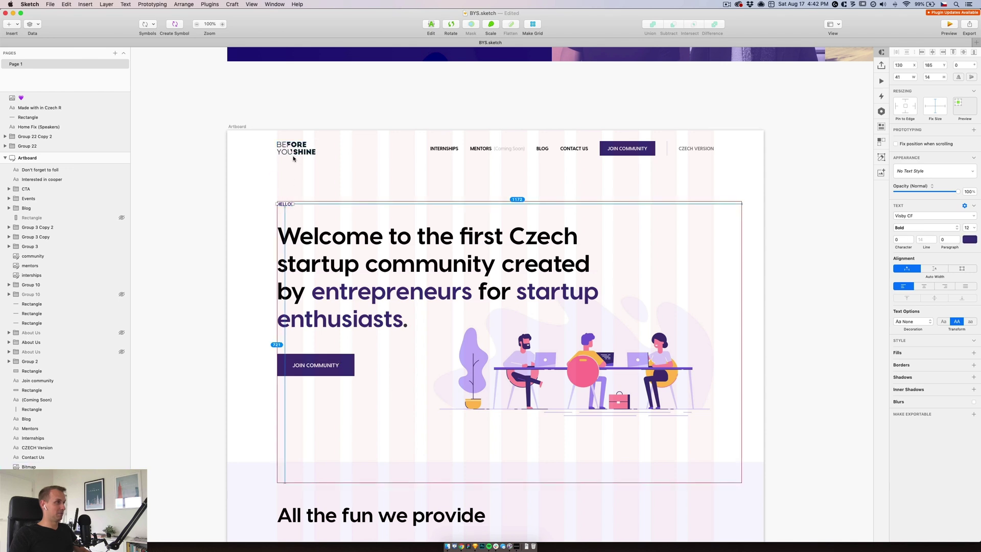
pyautogui.press('u')
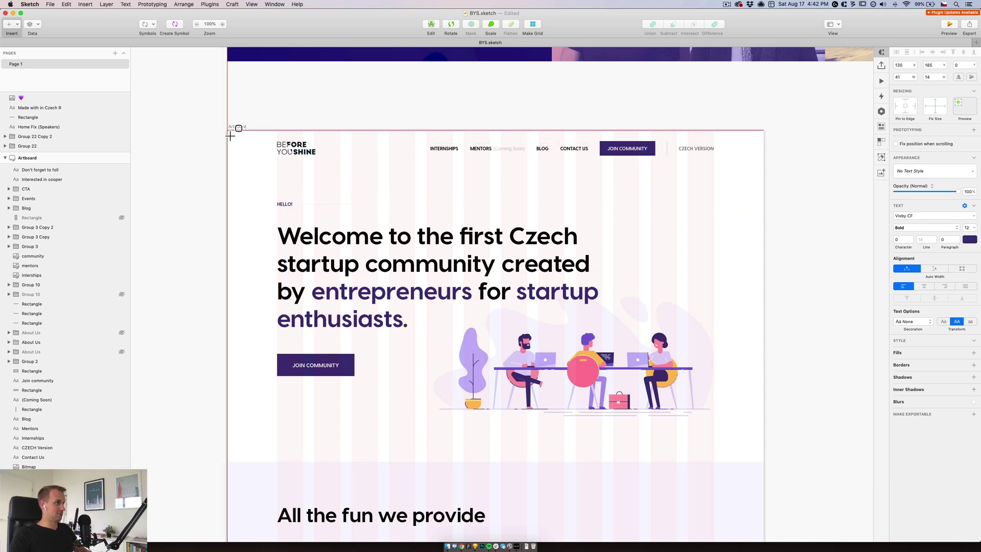
pyautogui.moveTo(234, 131); pyautogui.dragTo(769, 162)
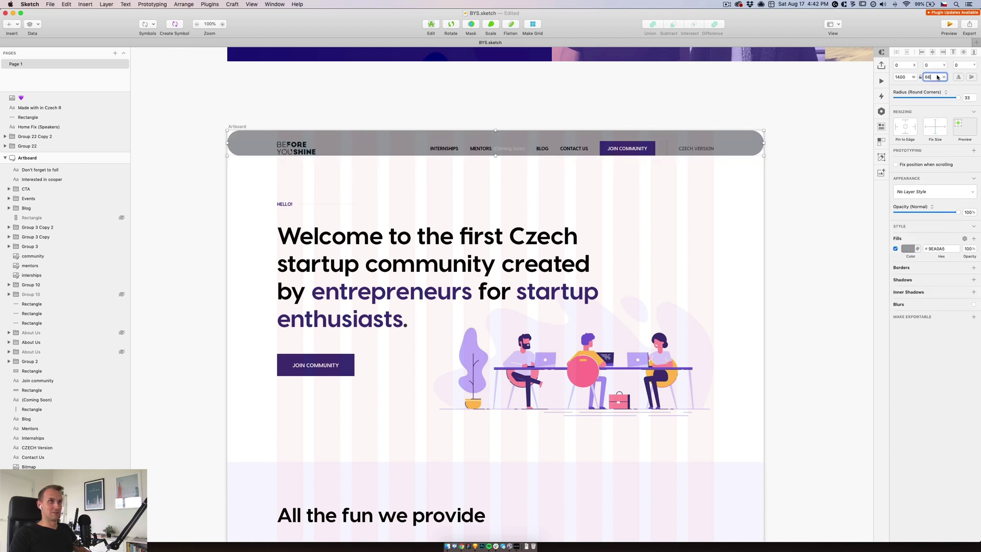
pyautogui.write('5')
pyautogui.press('Return')
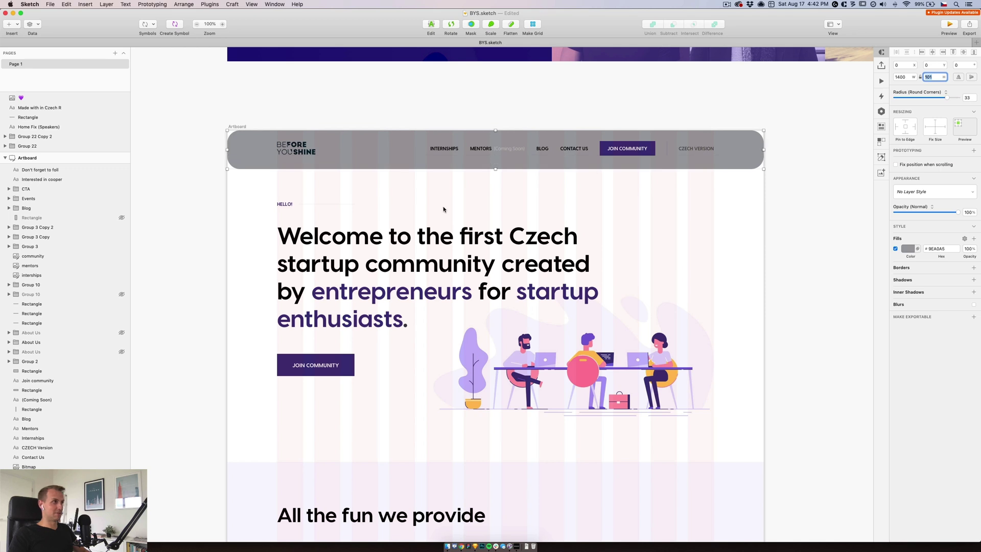
pyautogui.press('alt')
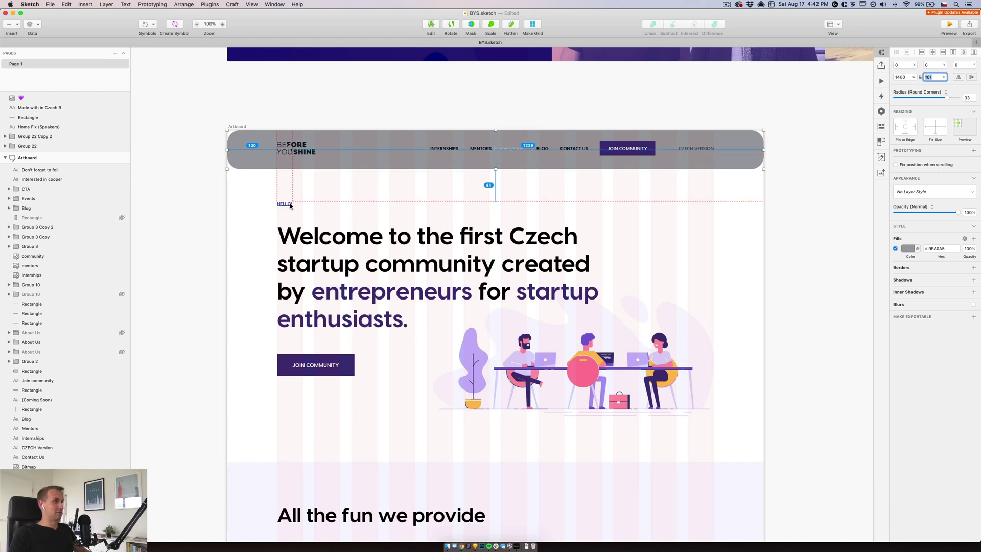
pyautogui.click(246, 201)
pyautogui.click(247, 156)
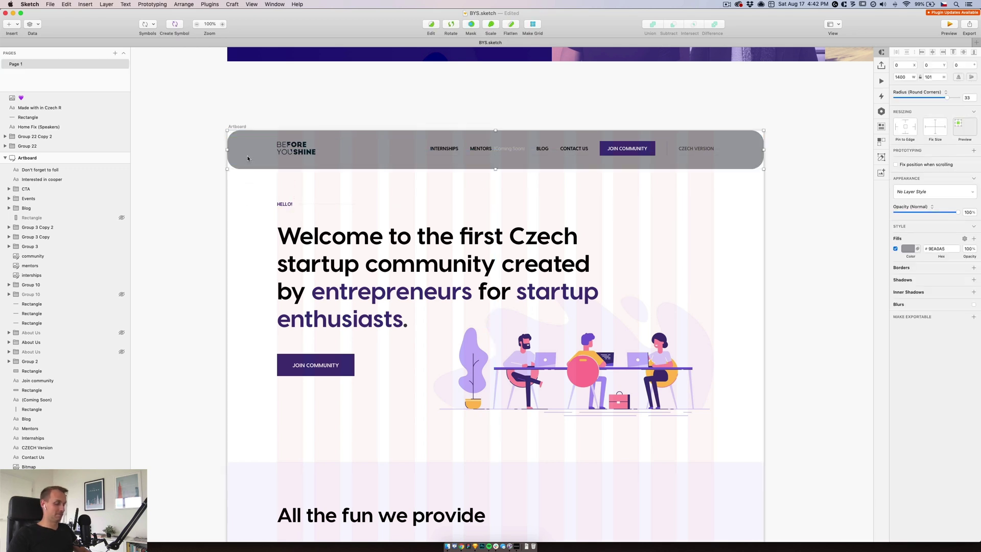
pyautogui.press('Delete')
# Give the Hero grid an 80 px top margin in Webflow
pyautogui.press('super+Tab')
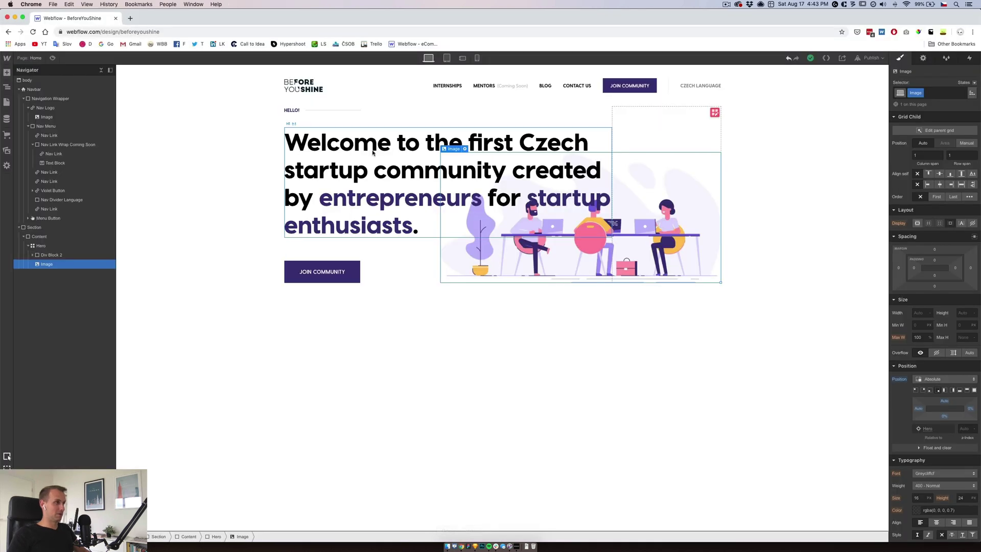
pyautogui.click(46, 255)
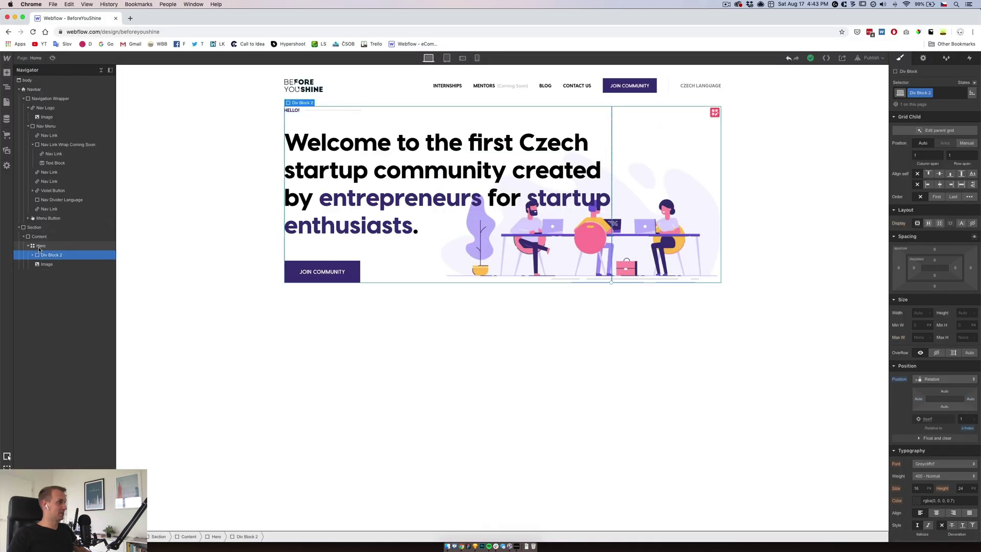
pyautogui.click(40, 247)
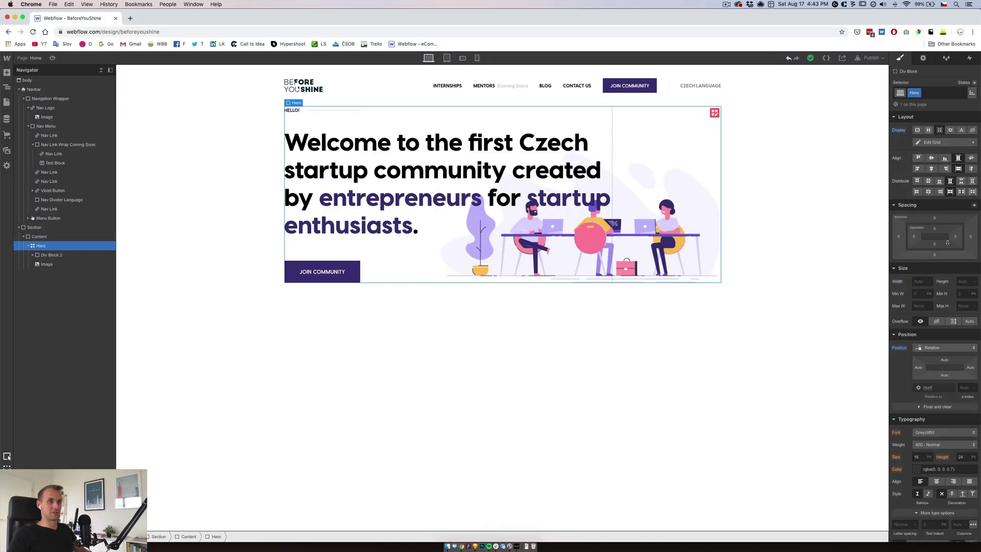
pyautogui.click(936, 218)
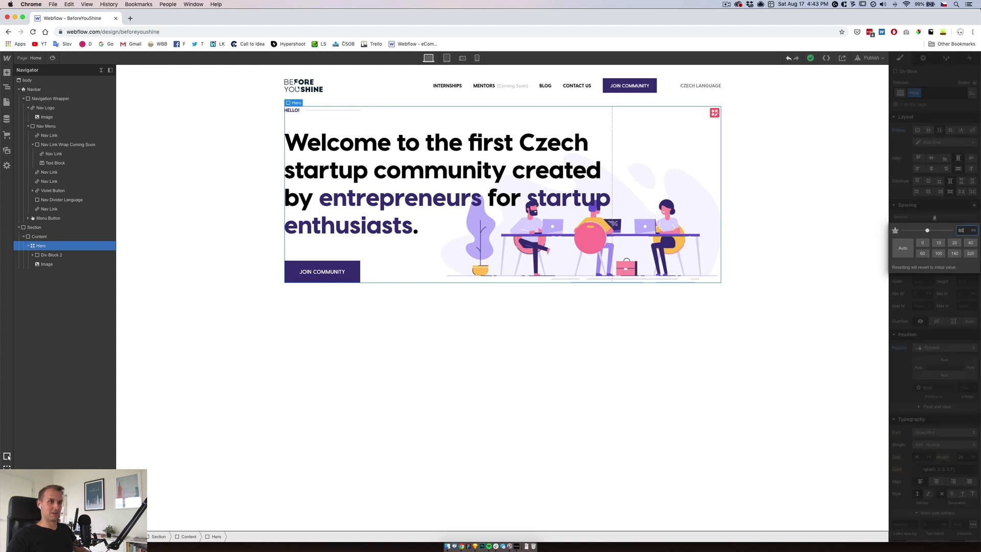
pyautogui.press('Return')
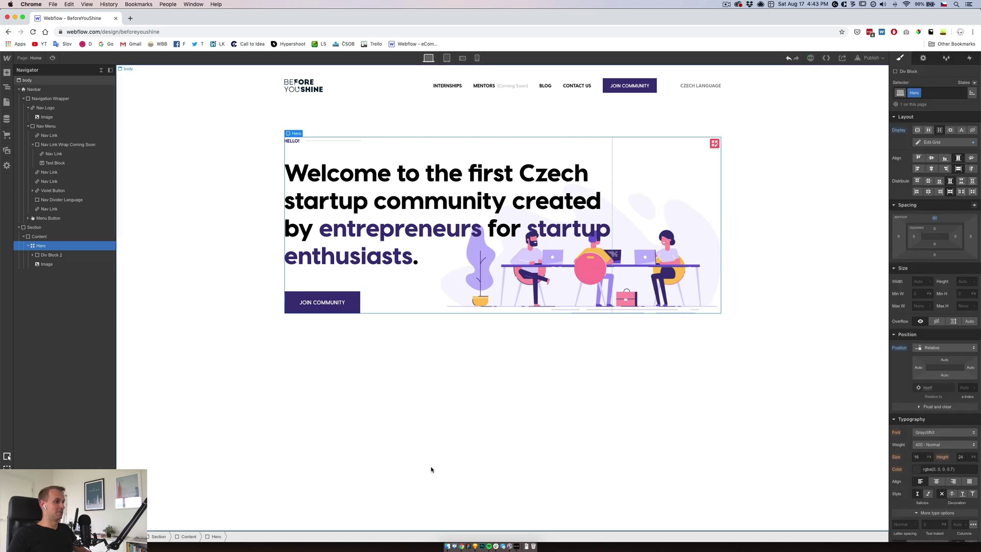
# Compare against the Sketch design by selecting the hero illustration's group
pyautogui.click(474, 546)
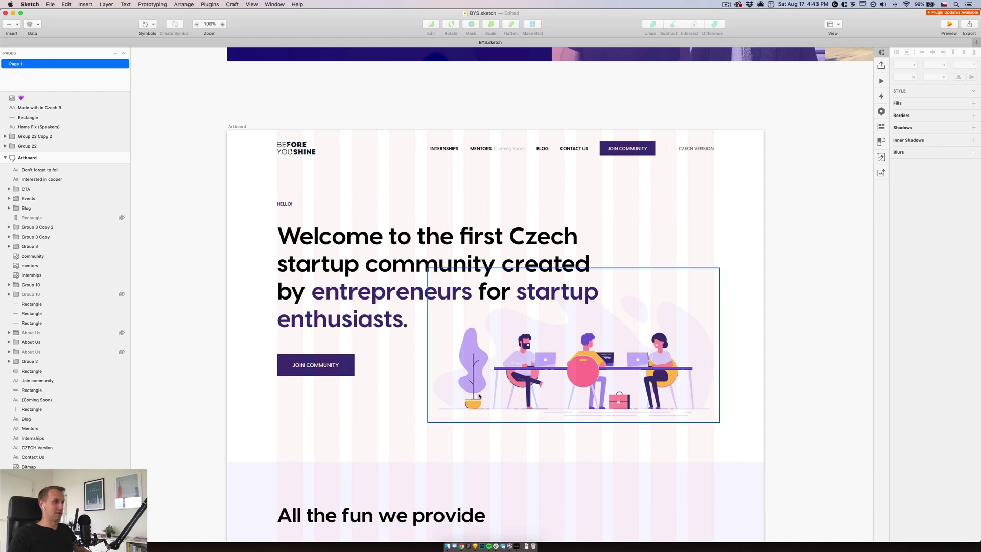
pyautogui.click(573, 357)
pyautogui.press('Escape')
# Set the Hero's bottom margin to 120 px
pyautogui.click(462, 546)
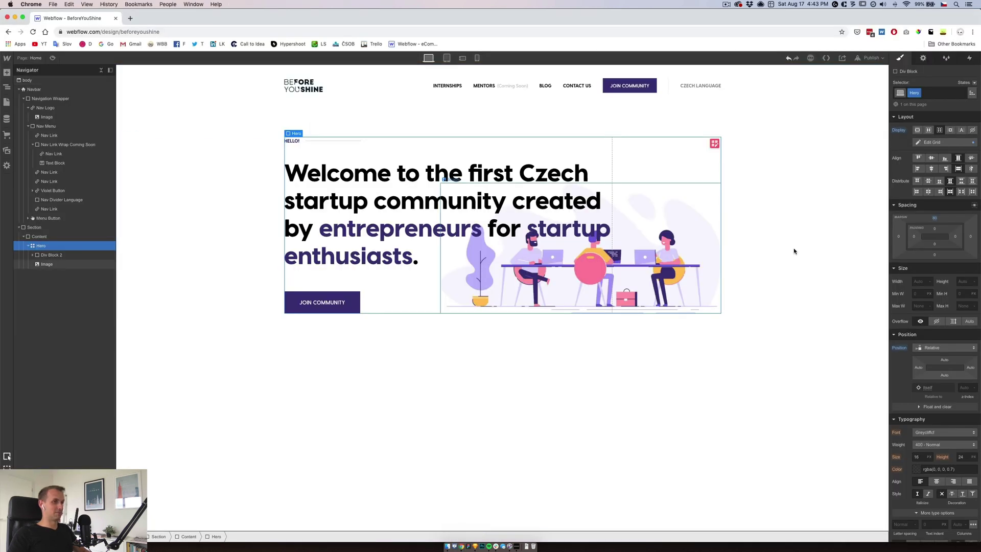
pyautogui.click(936, 257)
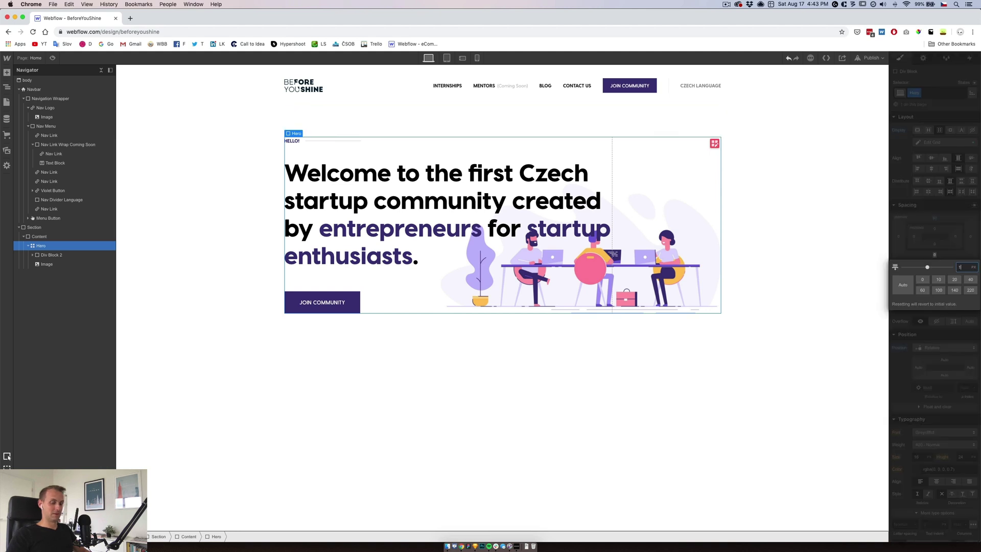
pyautogui.press('Return')
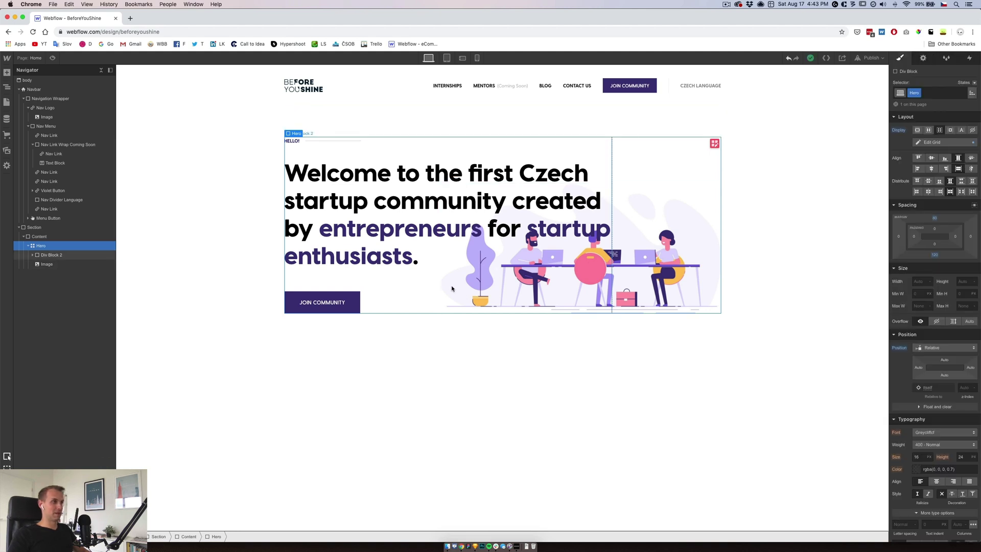
pyautogui.click(614, 268)
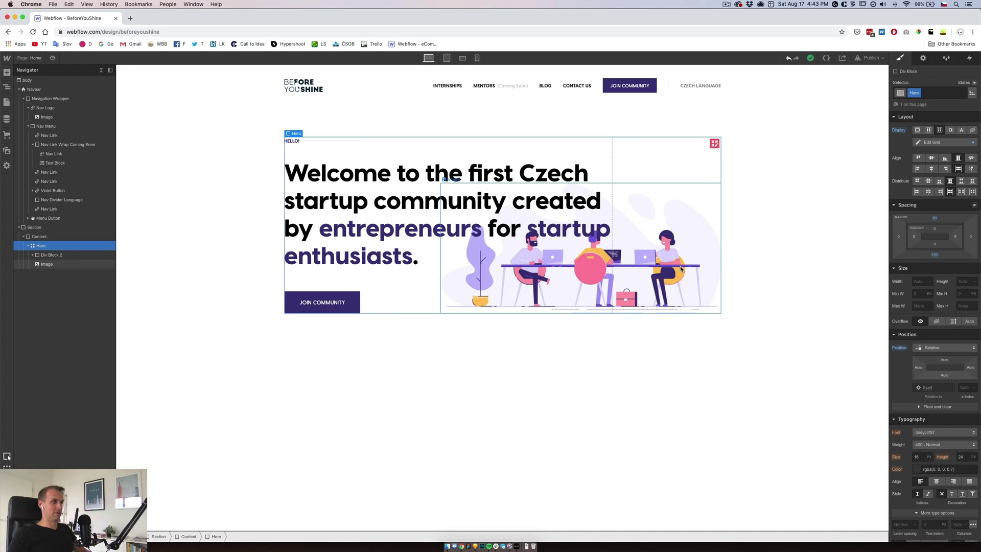
# Rename the text container's class from 'Div Block 2' to 'Hero Text Wrap'
pyautogui.click(51, 254)
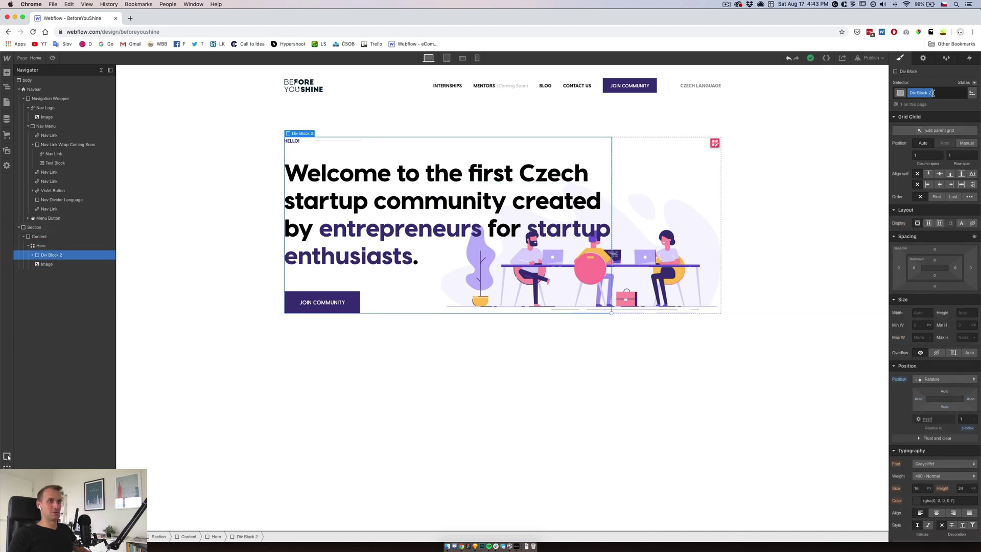
pyautogui.click(931, 93)
pyautogui.click(916, 103)
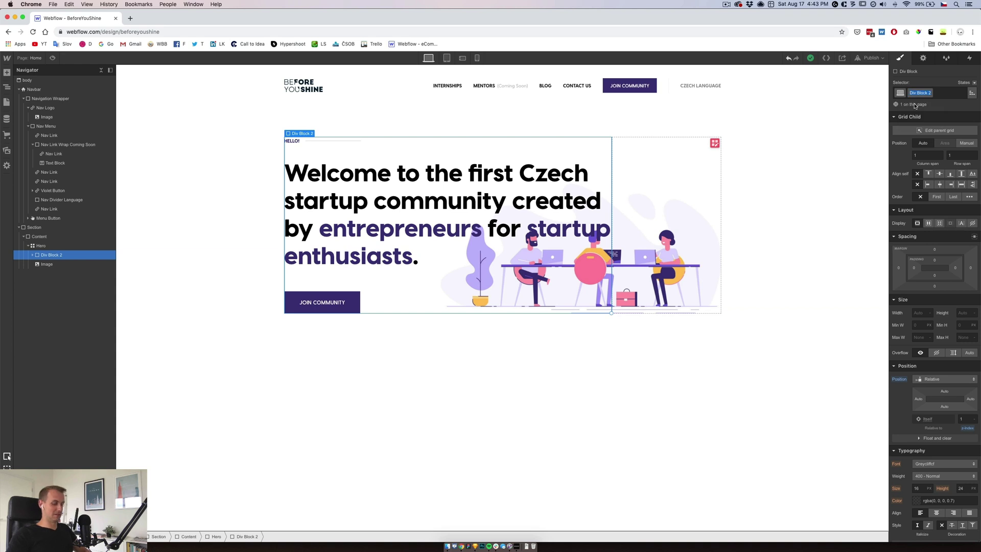
pyautogui.write('Hero Text Wrap')
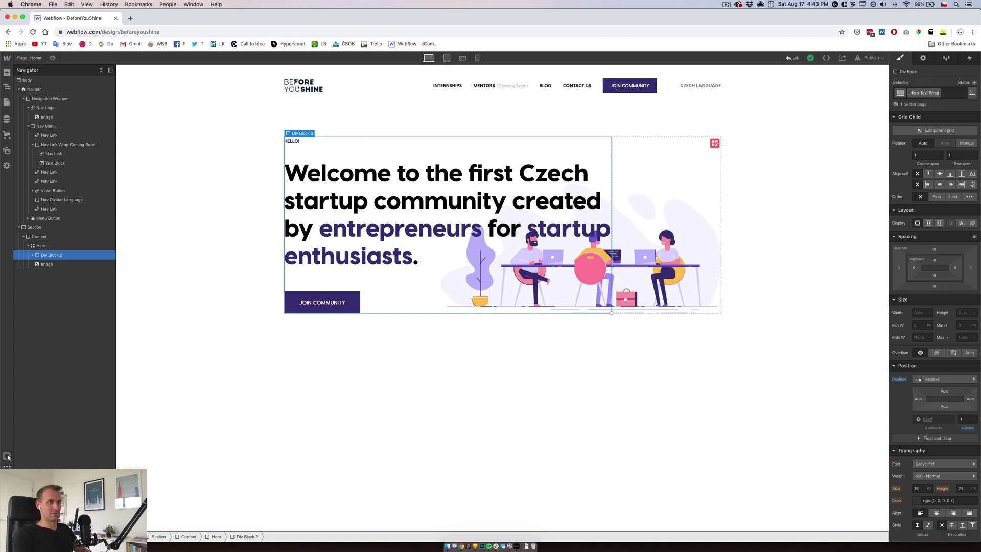
pyautogui.press('Return')
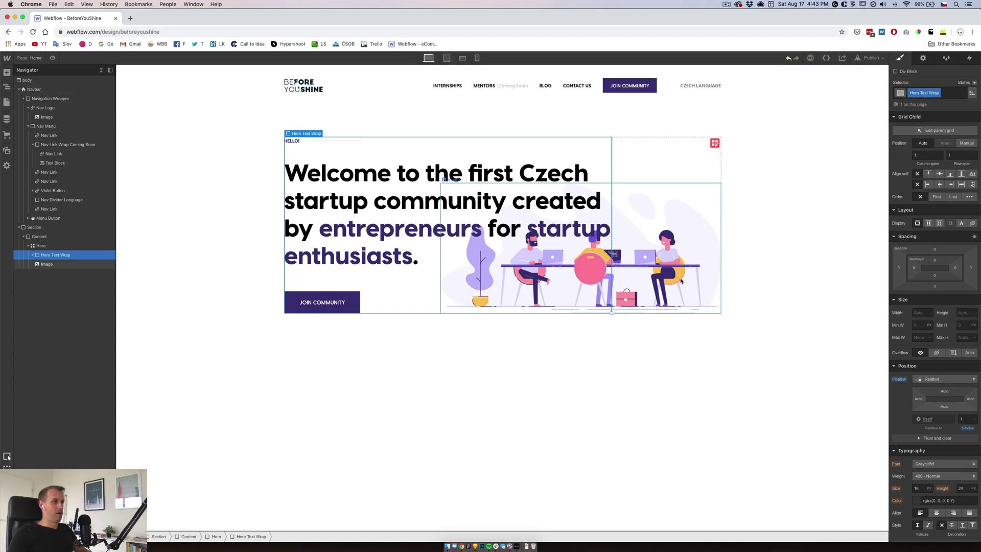
pyautogui.click(511, 310)
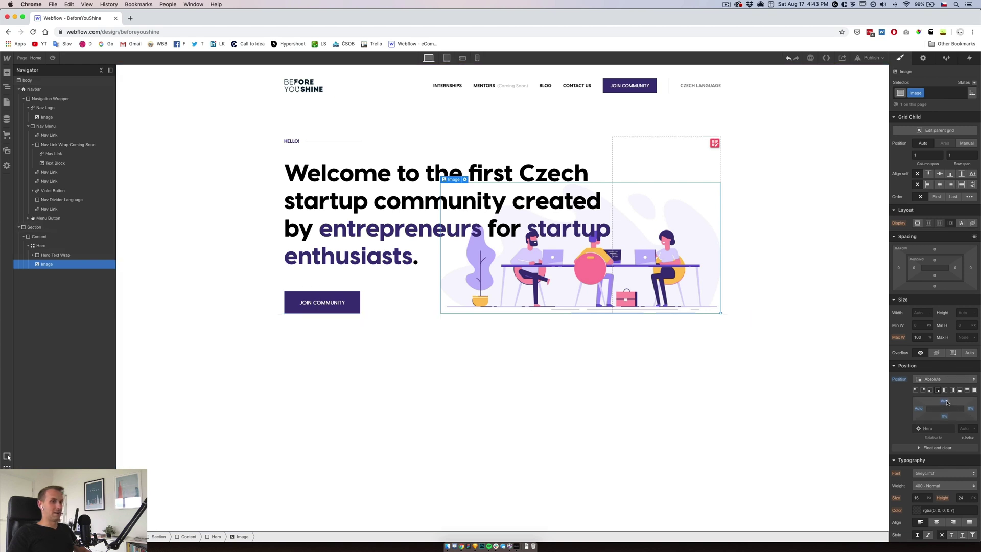
# Replace the Hero grid's 3fr/1fr columns with four equal 1fr columns
pyautogui.click(406, 300)
pyautogui.hotkey('ctrl', 'z')
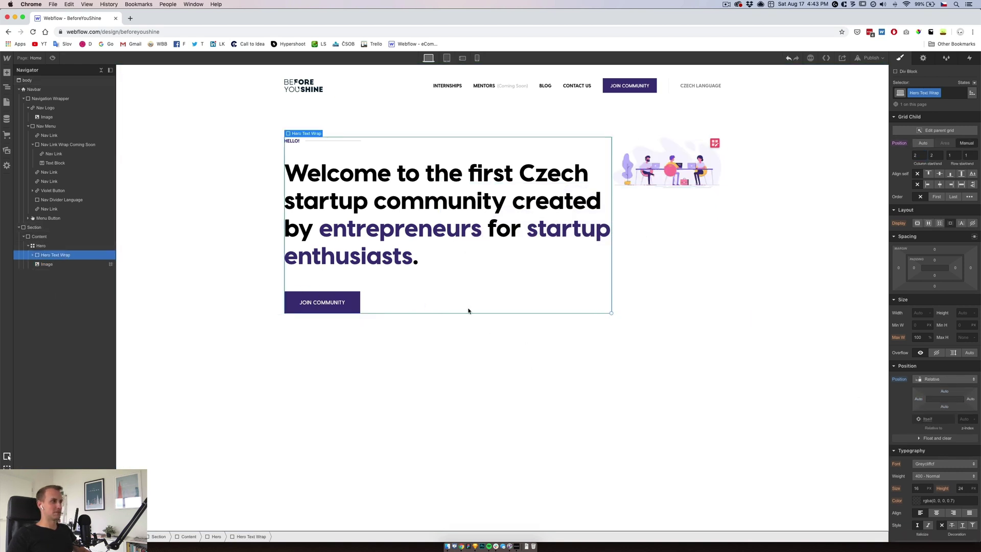
pyautogui.click(44, 245)
pyautogui.click(952, 142)
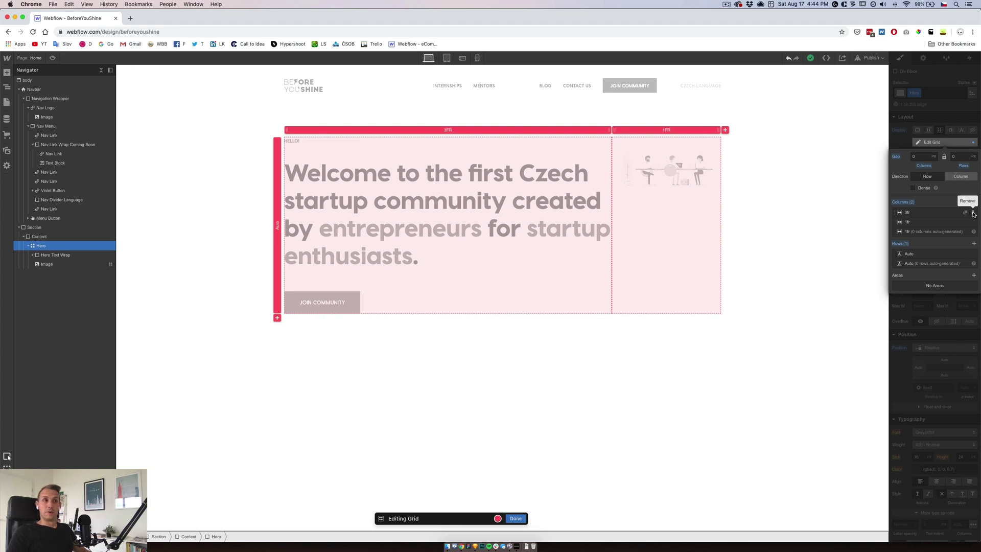
pyautogui.click(973, 214)
pyautogui.click(974, 202)
pyautogui.click(974, 202)
pyautogui.click(974, 202)
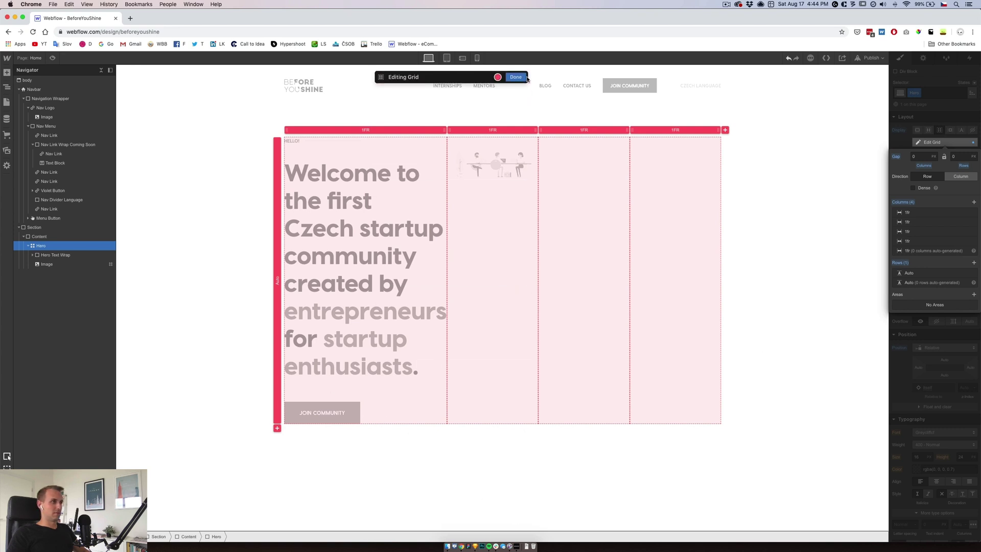
pyautogui.click(520, 77)
pyautogui.click(412, 380)
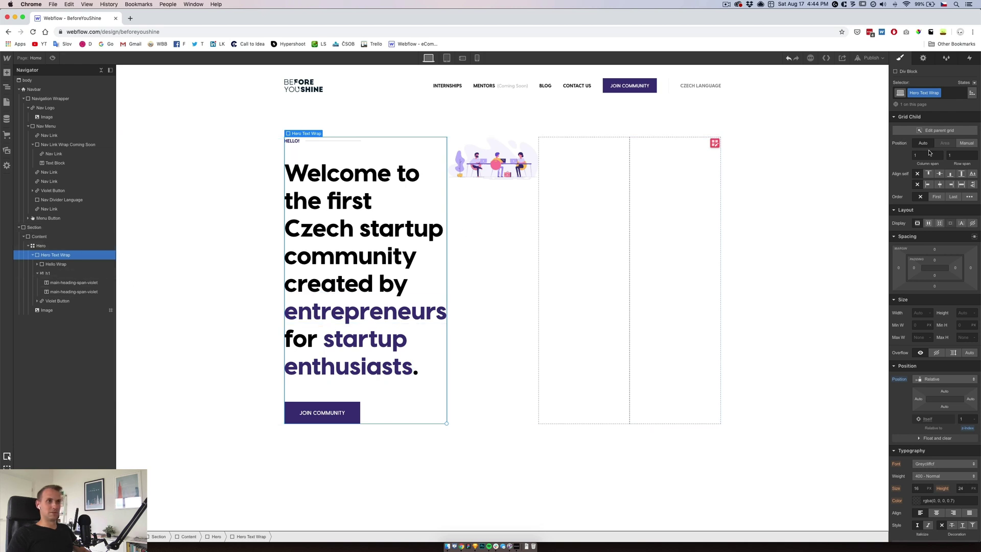
# Span Hero Text Wrap over 2 columns; end the illustration at column 4, right-aligned
pyautogui.write('2')
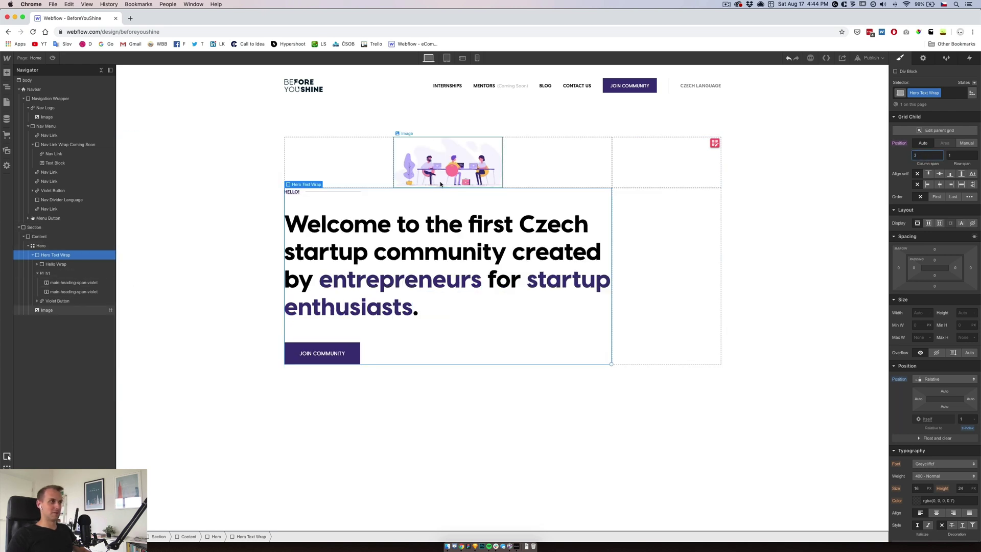
pyautogui.click(448, 162)
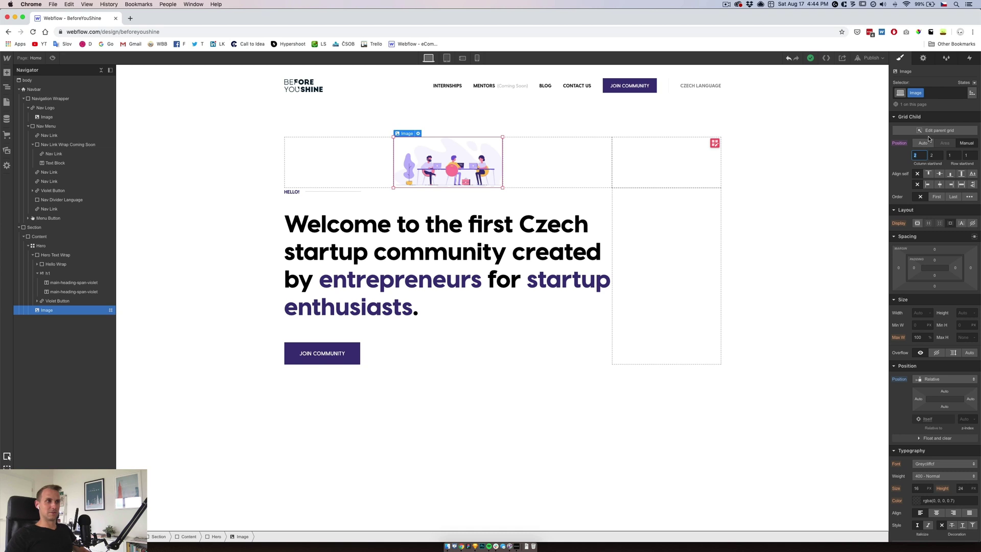
pyautogui.write('4')
pyautogui.press('Return')
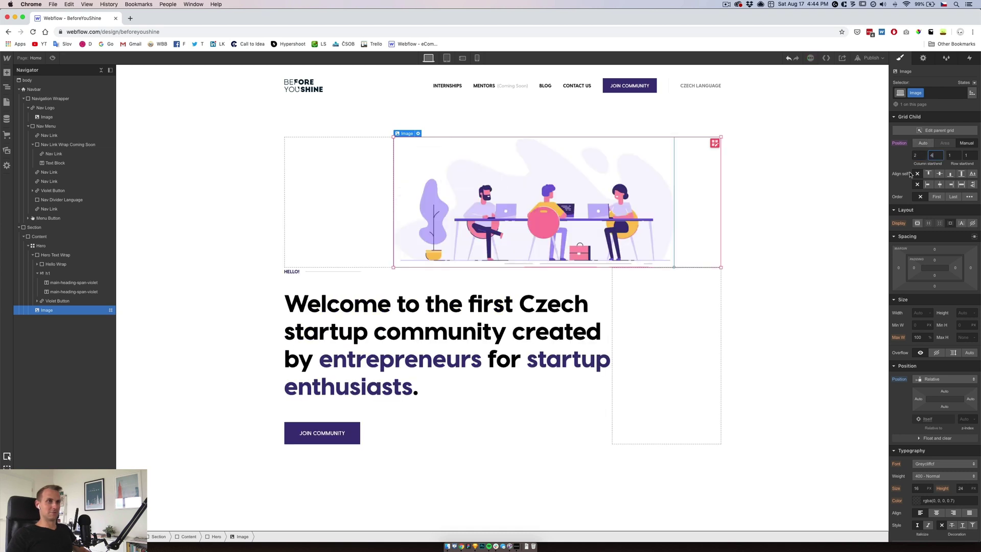
pyautogui.click(950, 185)
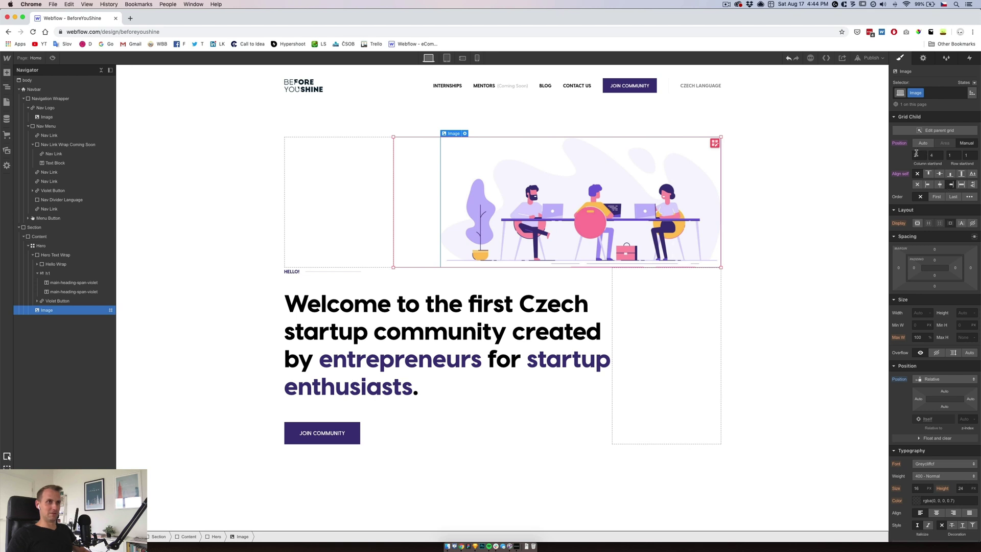
# Place Hero Text Wrap manually on the grid, starting in row 1
pyautogui.click(448, 415)
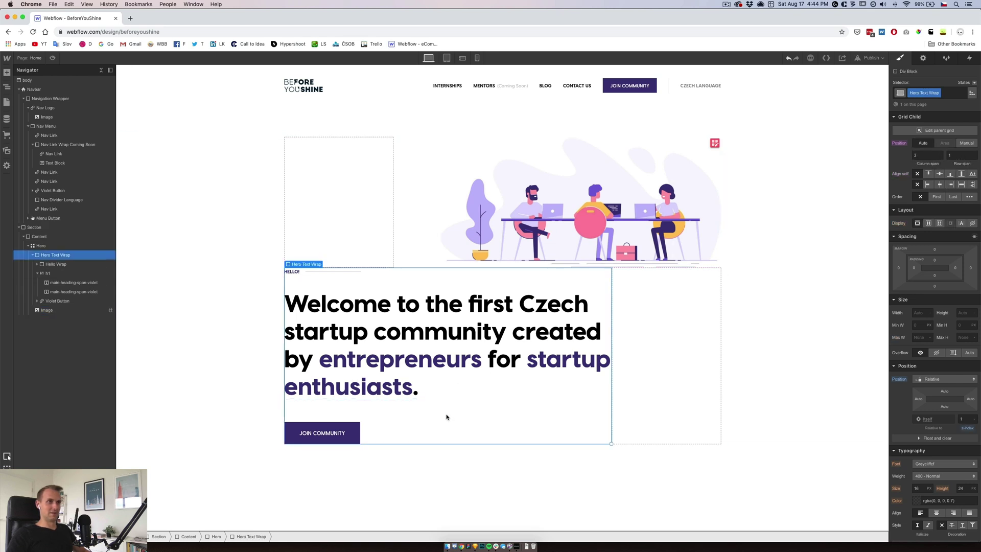
pyautogui.click(967, 144)
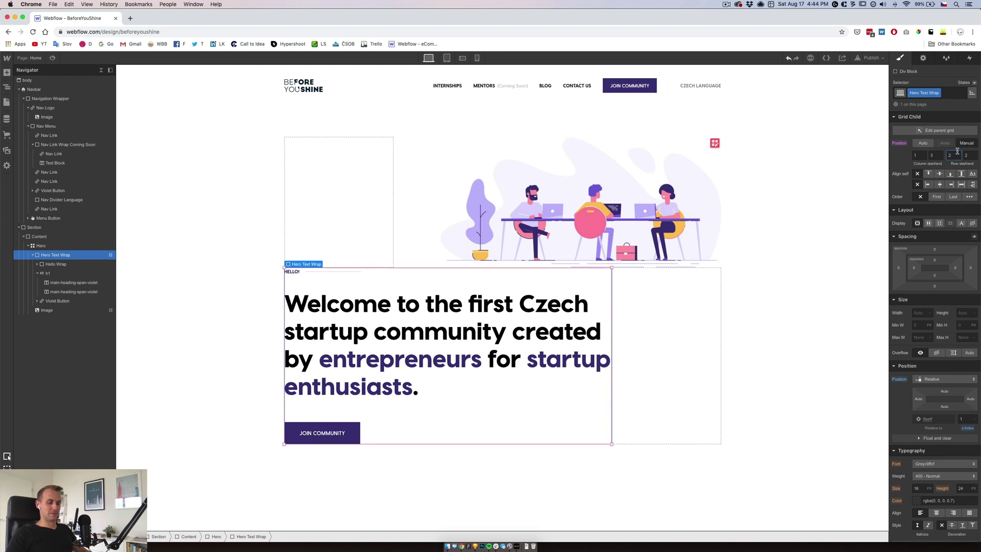
pyautogui.press('Return')
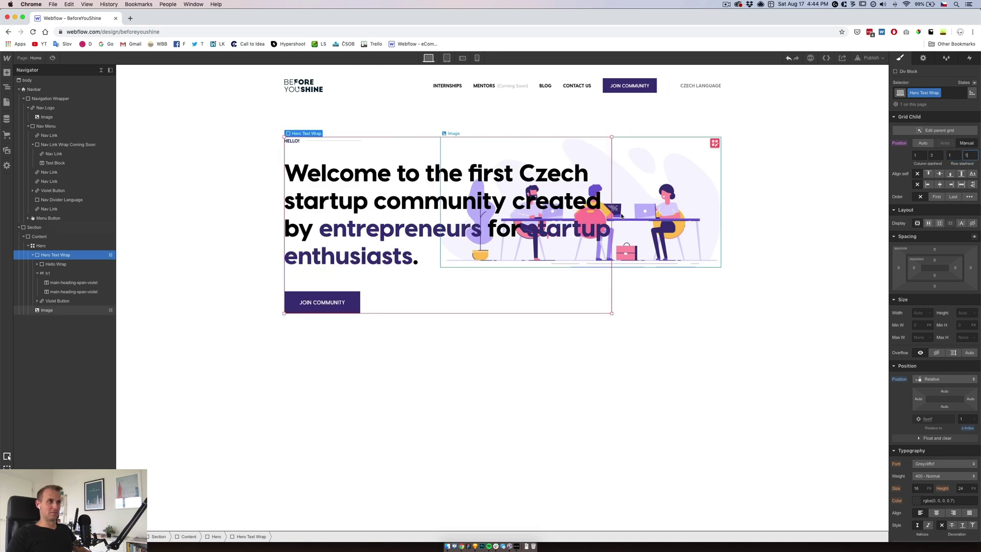
pyautogui.click(641, 233)
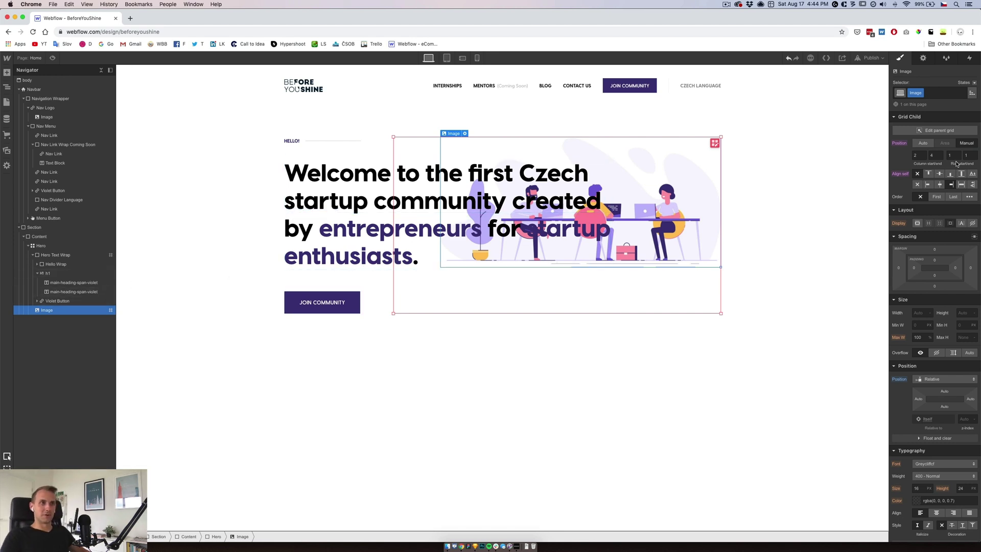
# Bottom-align the illustration and give it a −95 px bottom margin
pyautogui.click(950, 176)
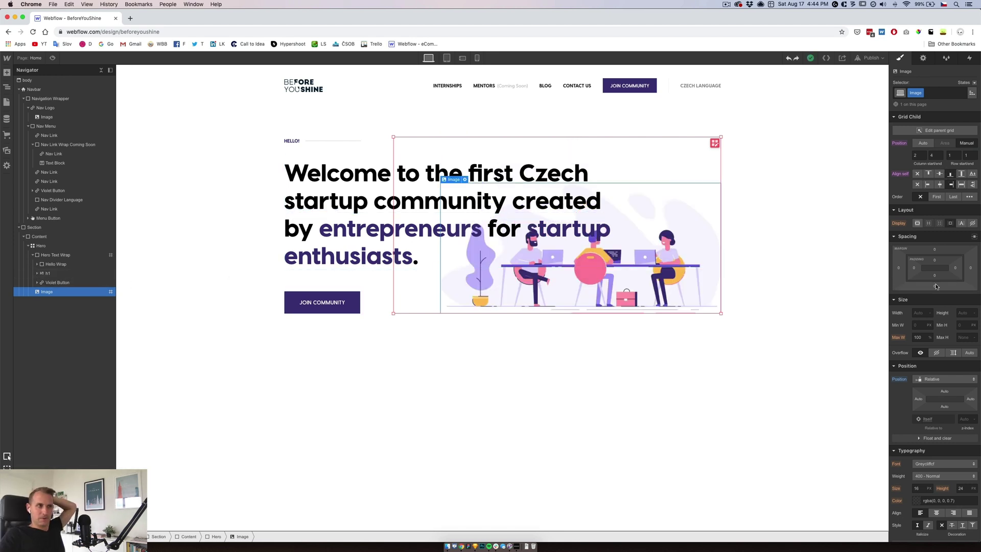
pyautogui.moveTo(937, 287); pyautogui.dragTo(940, 197)
pyautogui.click(372, 312)
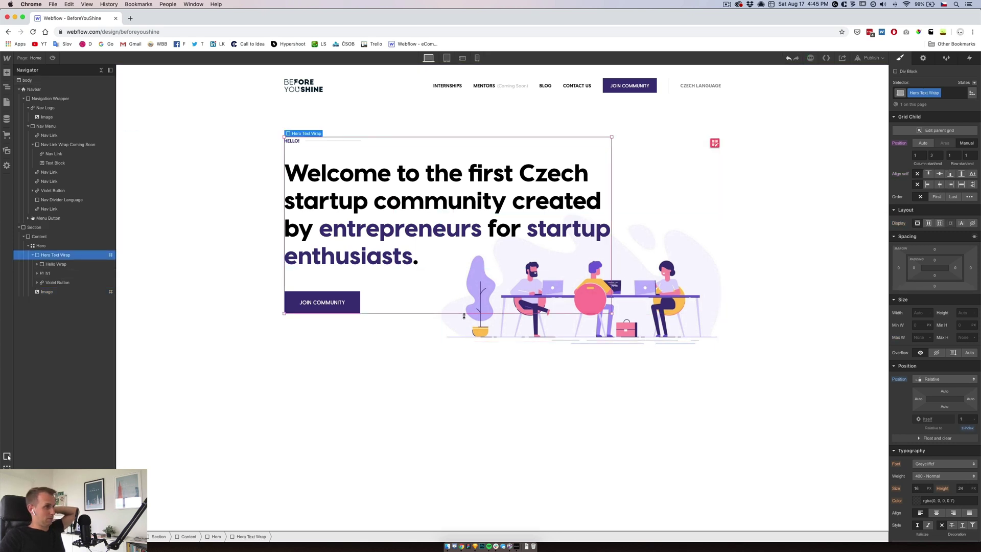
pyautogui.click(483, 323)
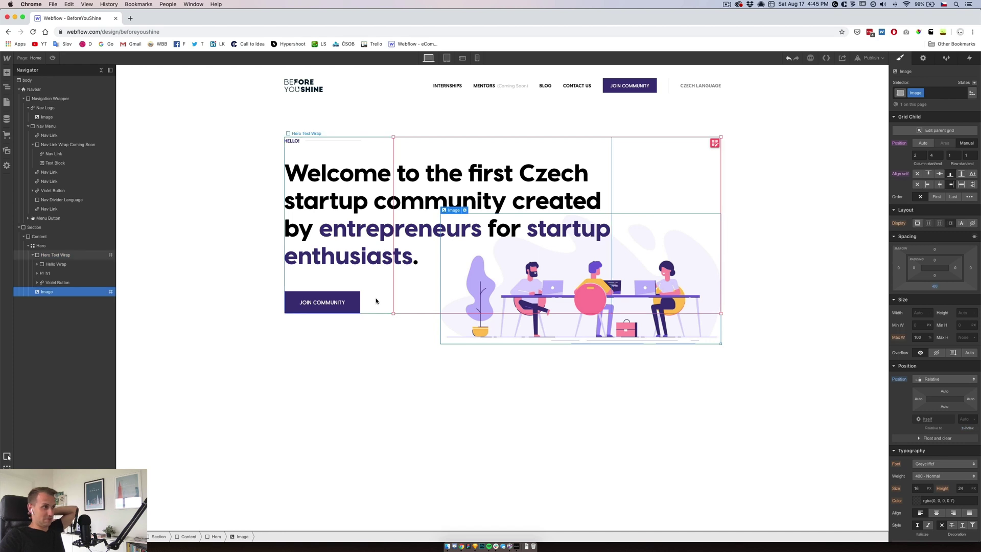
# Raise the Hero grid's bottom margin to 200 px
pyautogui.click(56, 255)
pyautogui.click(47, 247)
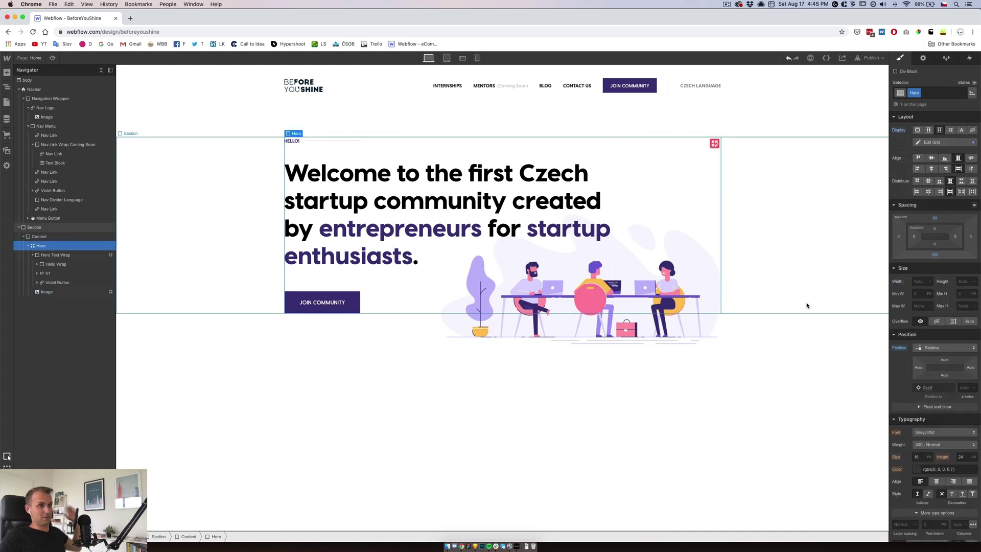
pyautogui.click(937, 257)
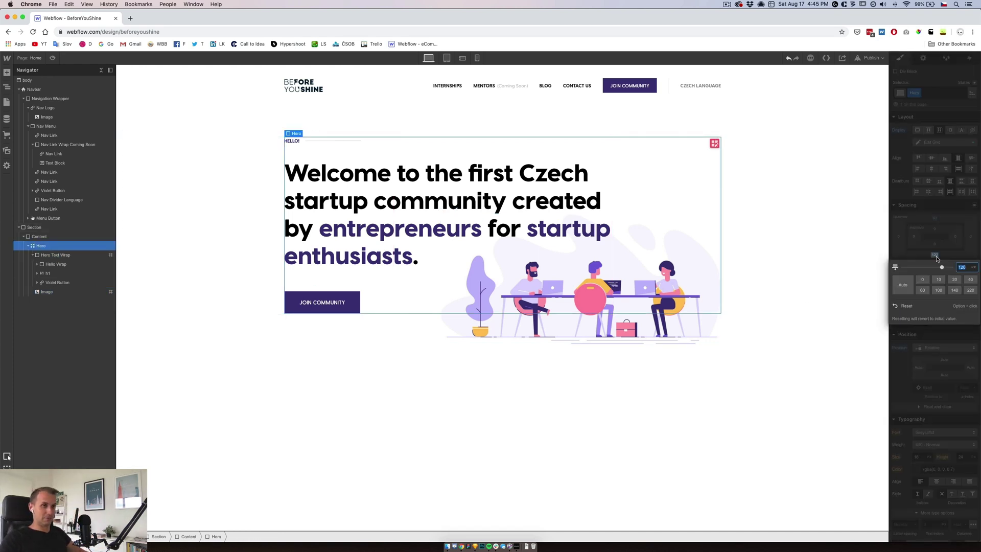
pyautogui.write('200')
pyautogui.press('Return')
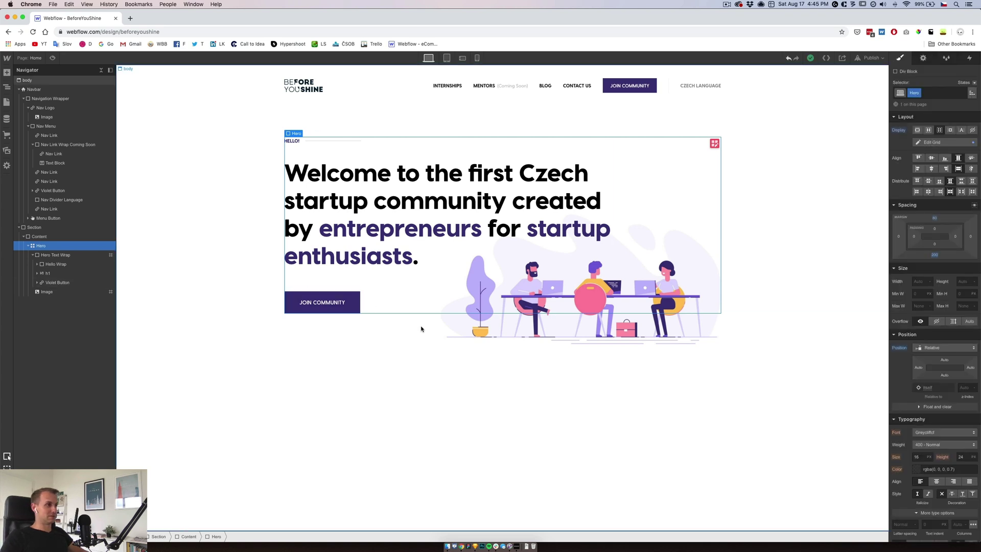